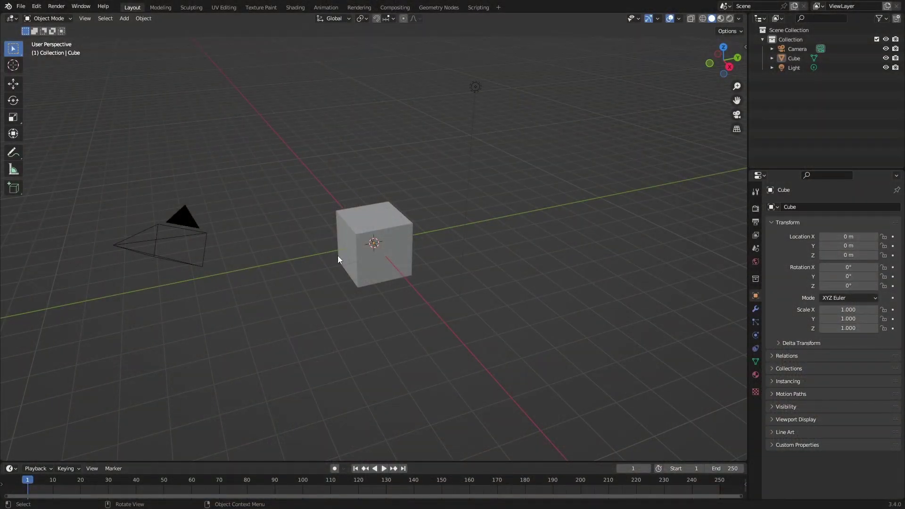
Delete all default objects and add a plane scaled by a factor of -10.
key("a")
key("x")
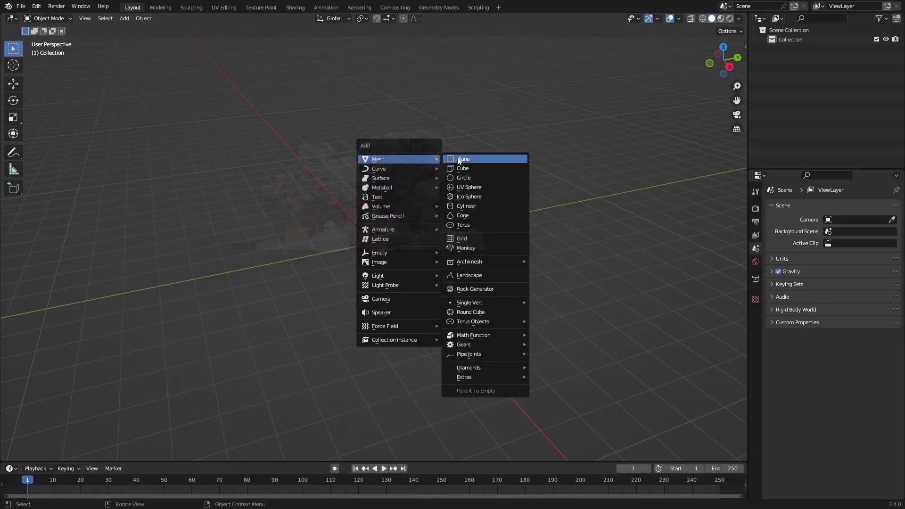
left_click(464, 158)
middle_click_drag(374, 249, 360, 271)
key("s")
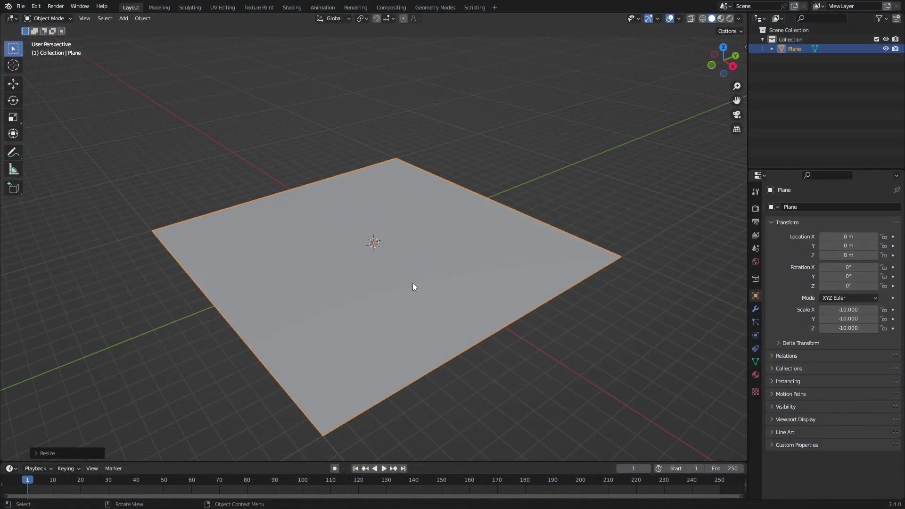
Add a cube at the plane's centre as a size reference, and delete it again.
key("shift+a")
mouse_move(412, 283)
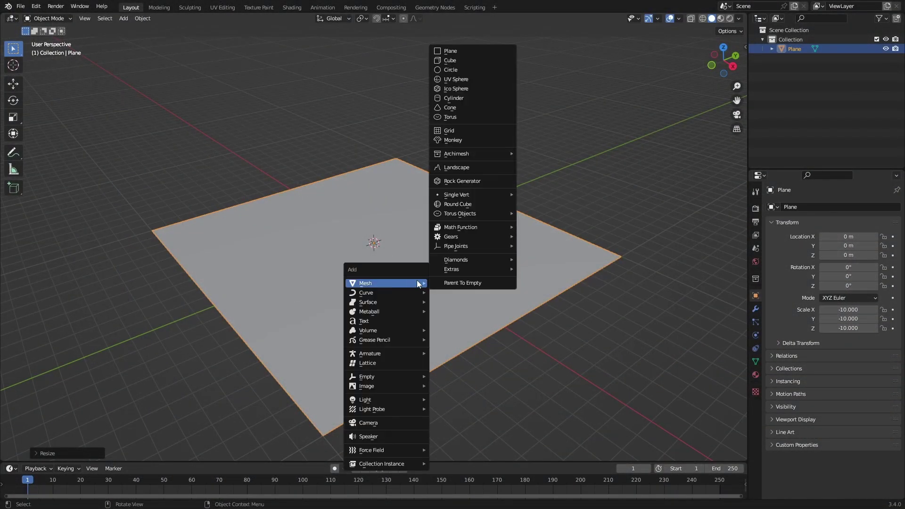
left_click(469, 61)
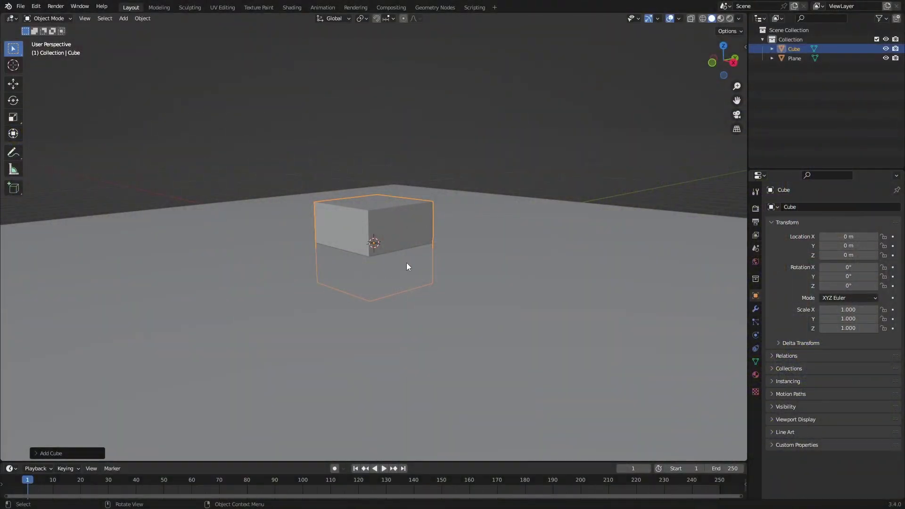
key("x")
left_click(367, 210)
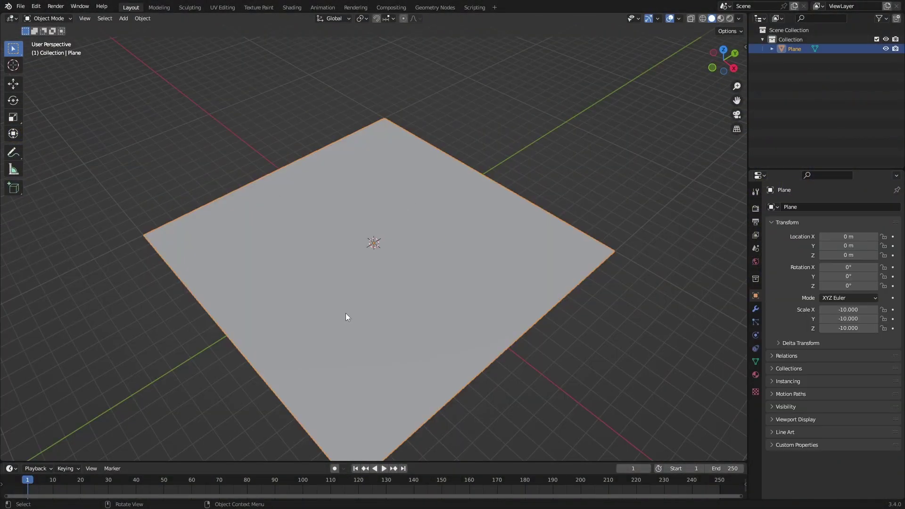
Subdivide the plane in Edit Mode repeatedly until it forms a dense grid.
middle_click_drag(375, 253, 403, 227)
key("Tab")
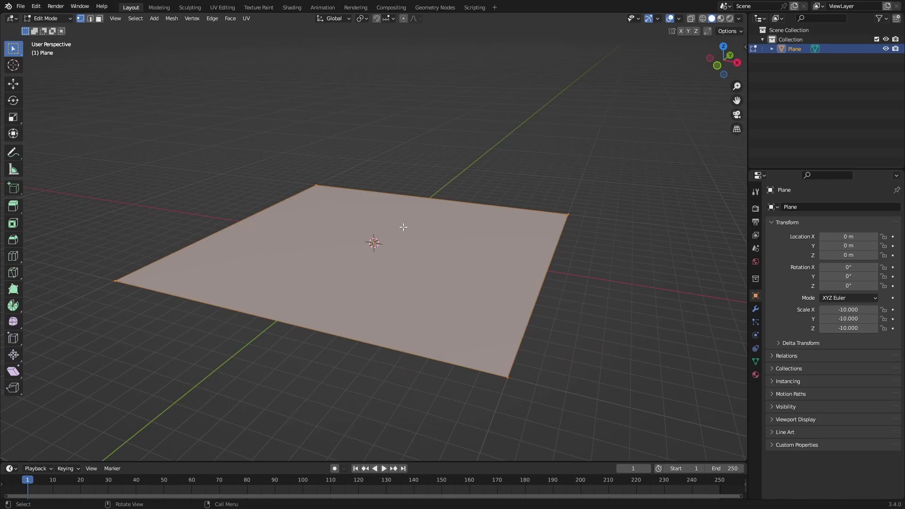
key("q")
right_click(379, 240)
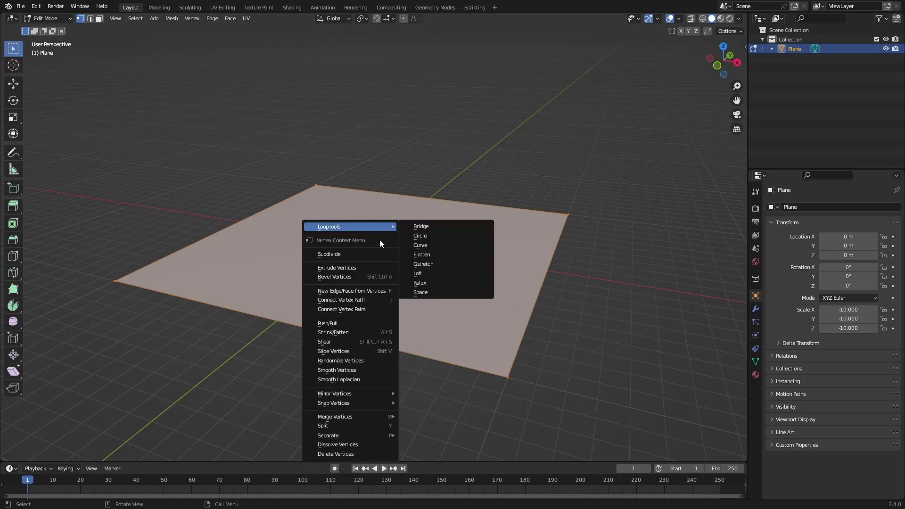
left_click(340, 257)
right_click(341, 254)
left_click(329, 268)
right_click(321, 270)
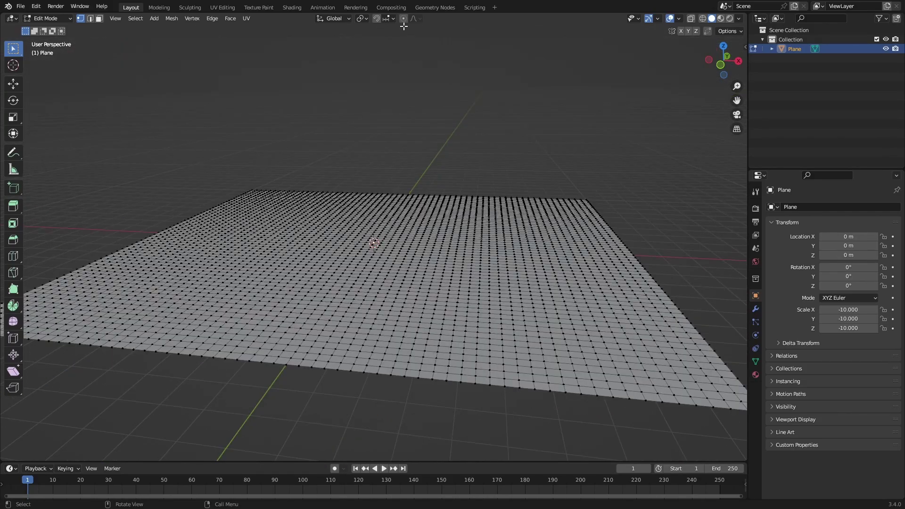
Enable proportional editing and raise a vertex near the plane's far edge along Z, widening the influence into a smooth hill.
left_click(403, 18)
middle_click_drag(415, 209, 430, 89)
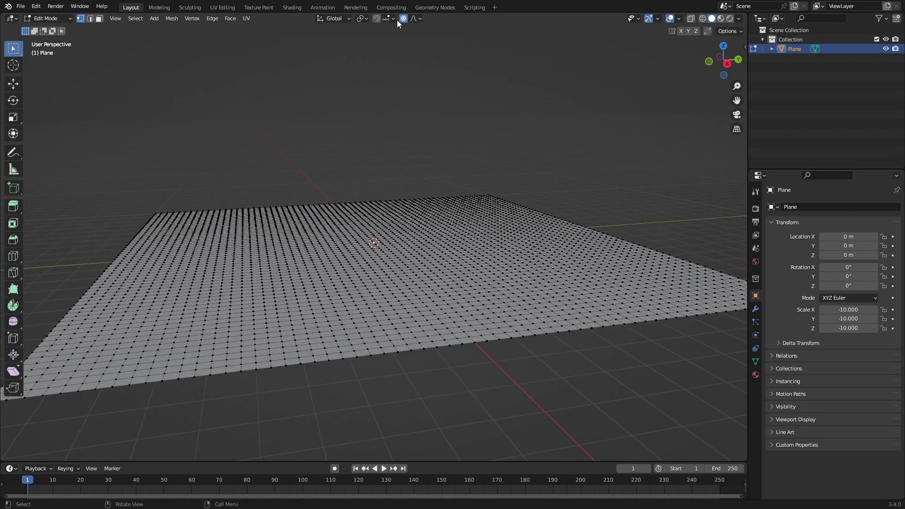
middle_click_drag(359, 225, 382, 236, "shift")
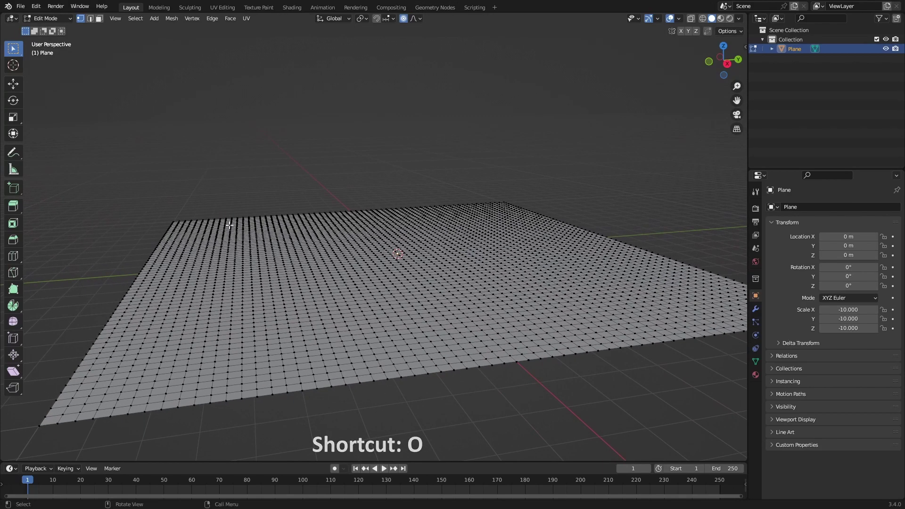
left_click(229, 225)
key("g")
key("z")
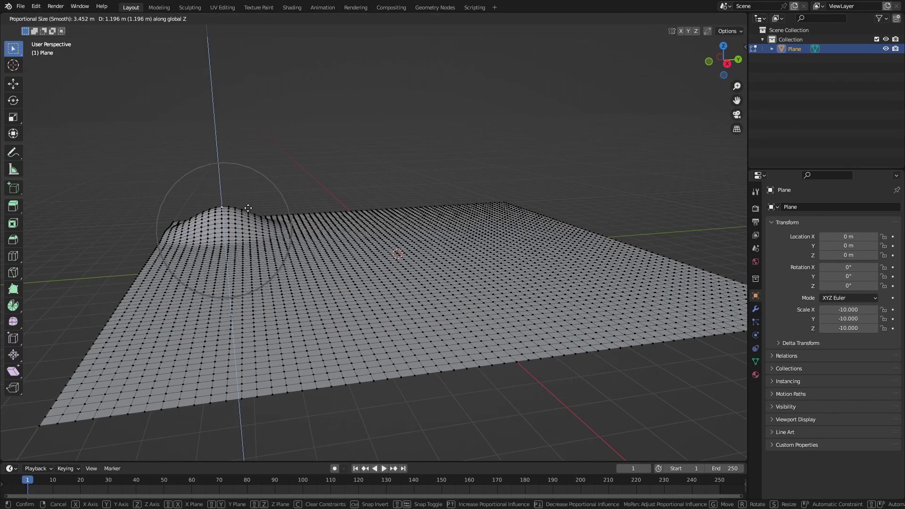
scroll(248, 208, "down", 6)
left_click(247, 205)
Raise a second, broader hill at the plane's far corner about 1.2 m along Z with proportional editing.
left_click(470, 210)
key("g")
key("z")
scroll(469, 193, "down", 2)
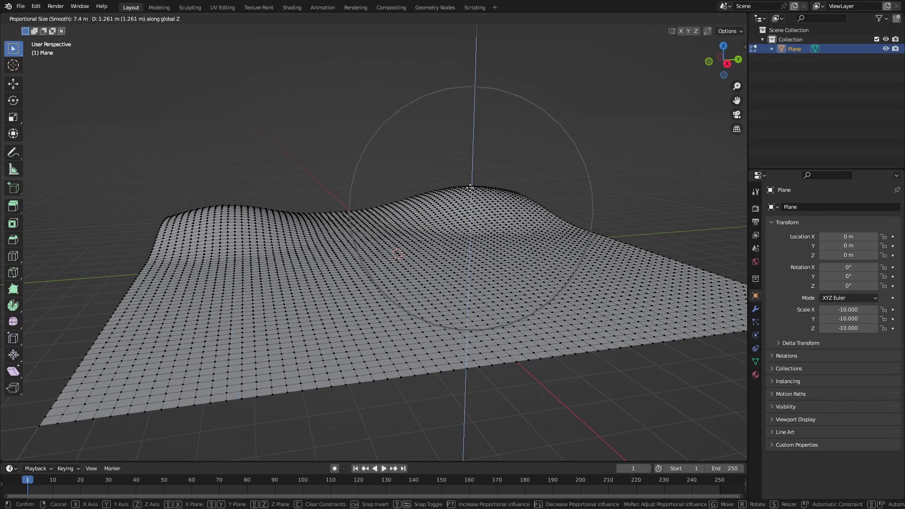
scroll(469, 188, "down", 1)
left_click(470, 189)
Raise a third, low hill along the edge beside the broad corner hill, moving its vertex along Z.
middle_click_drag(523, 225, 553, 222)
left_click(579, 230)
key("g")
key("z")
left_click(580, 225)
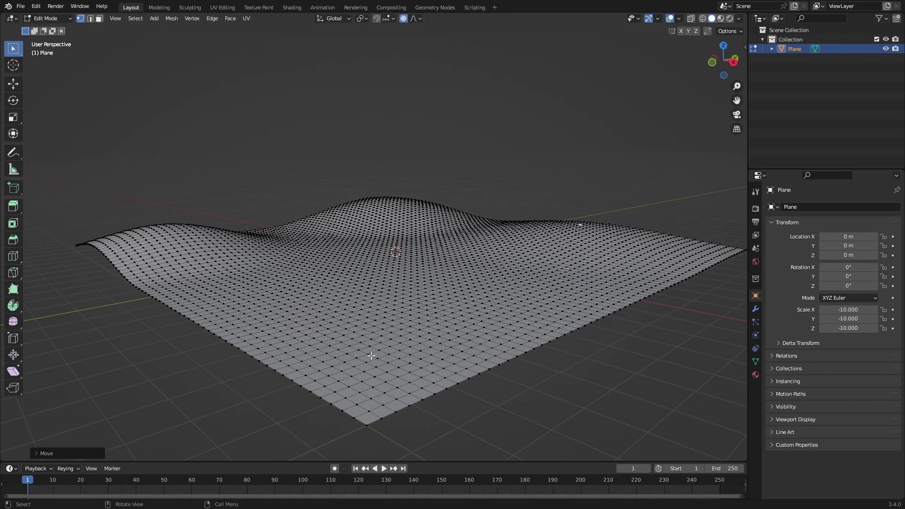
Raise the terrain slightly along Z on both sides of the central hill, and return to Object Mode with nothing selected.
middle_click_drag(371, 355, 380, 314)
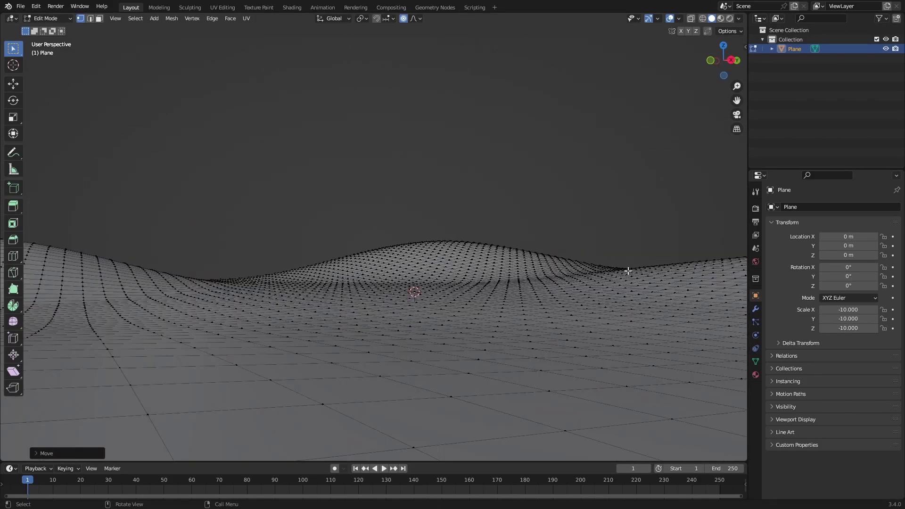
key("g")
key("z")
left_click(267, 260)
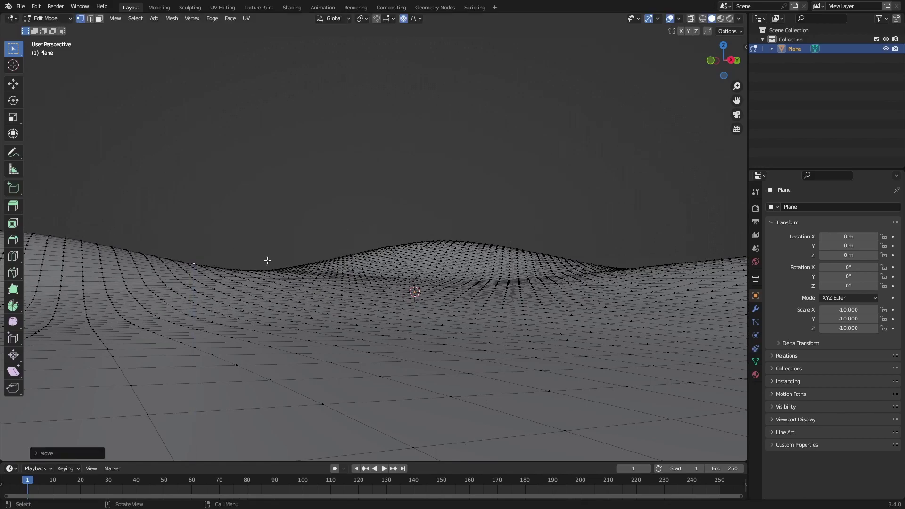
left_click(716, 264)
key("g")
key("z")
left_click(714, 255)
key("Tab")
left_click(528, 230)
Frame the hills from a low angle, and add a camera aligned to that view.
scroll(523, 230, "down", 6)
mouse_move(518, 230)
middle_mouse_down()
mouse_move(532, 230)
mouse_move(521, 236)
mouse_move(519, 226)
mouse_move(521, 254)
middle_mouse_up()
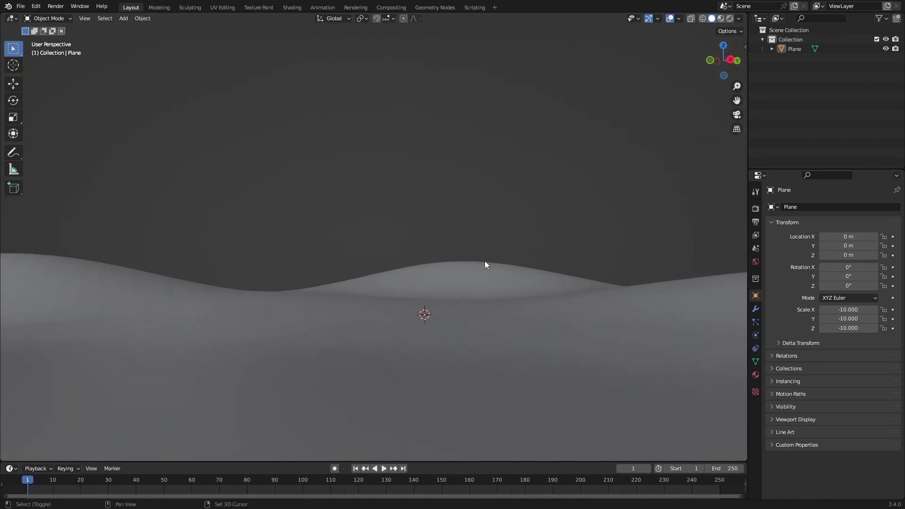
key("shift+a")
left_click(445, 400)
key("ctrl+KP_0")
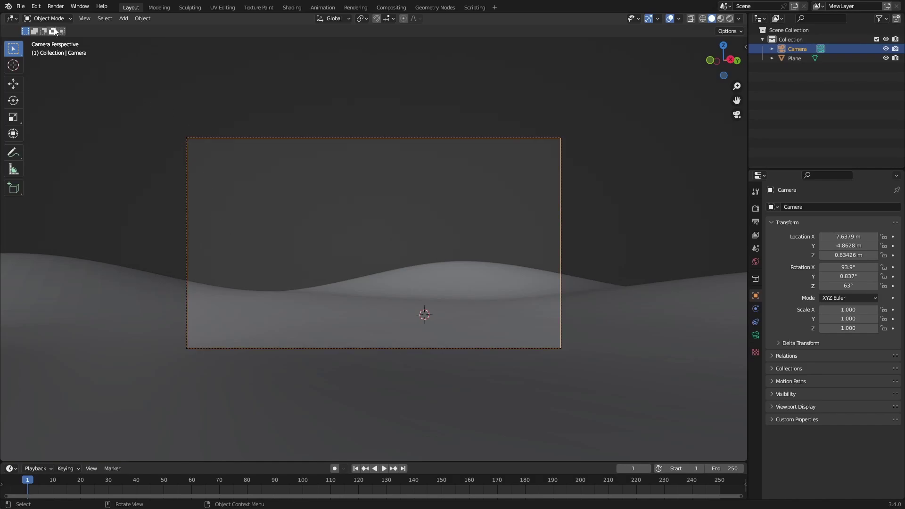
Look up the Emulate Numpad option in the Input preferences, leaving the settings untouched.
left_click(36, 6)
left_click(75, 147)
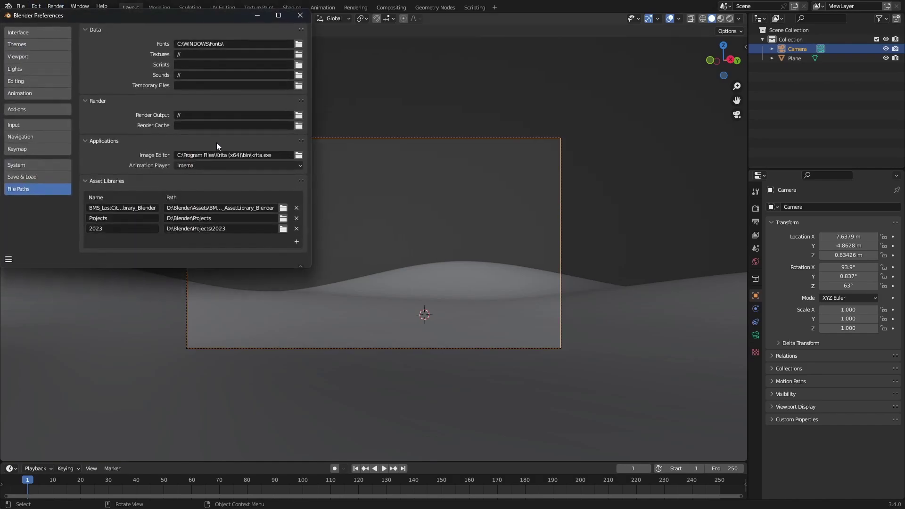
left_click(19, 126)
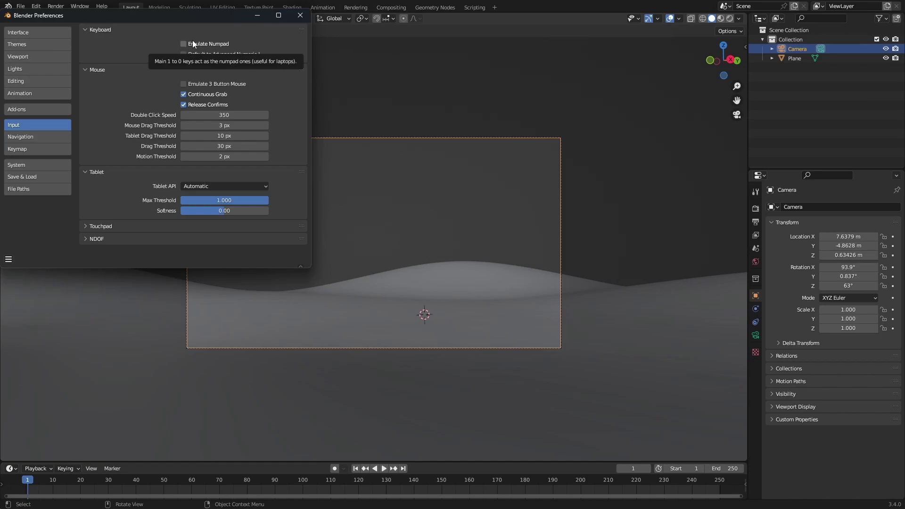
left_click(300, 15)
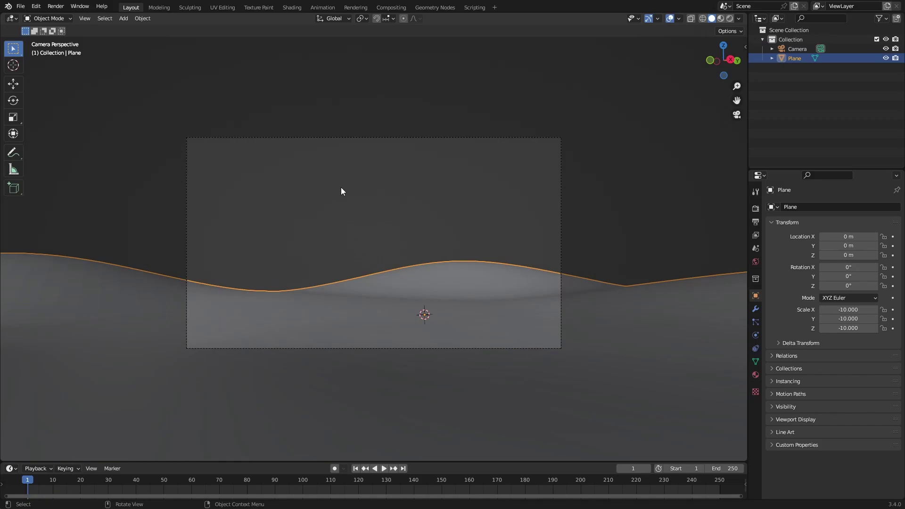
Enter Edit Mode on the terrain and switch through the face and edge selection modes back to vertex selection.
middle_click_drag(333, 213, 375, 280)
key("Tab")
scroll(352, 291, "down", 4)
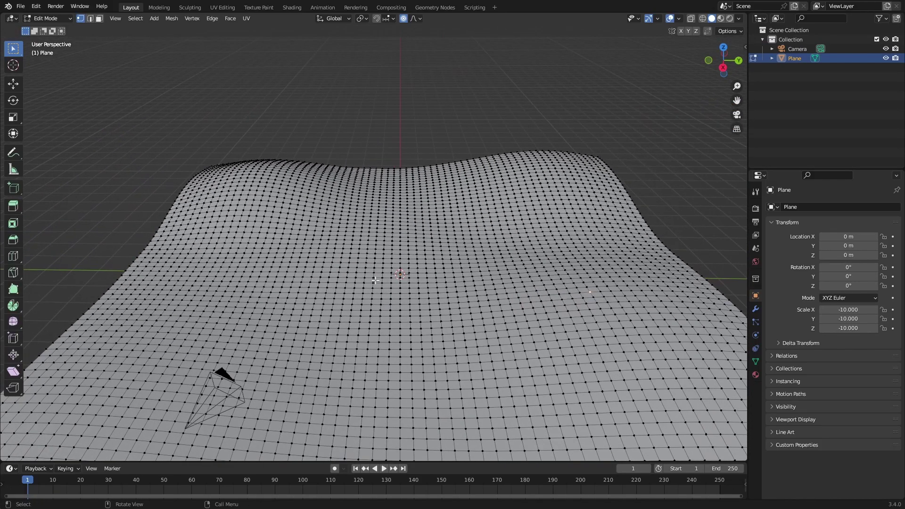
key("3")
left_click(90, 20)
left_click(98, 19)
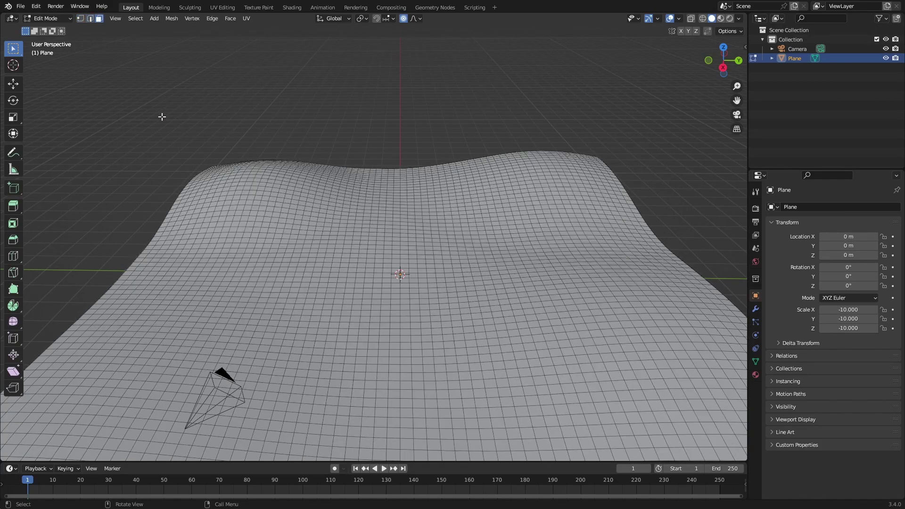
key("1")
middle_click_drag(356, 285, 381, 273)
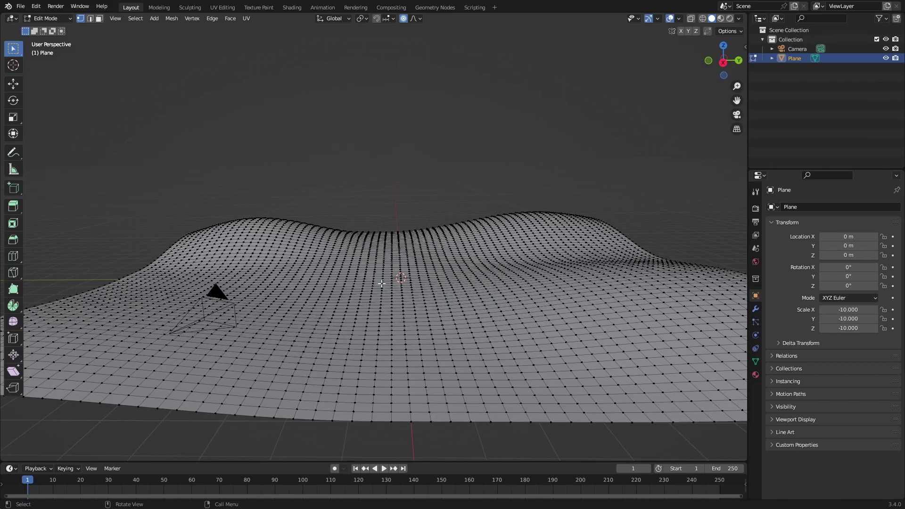
Examine the terrain's profile in the right, top, front, back and left orthographic views, and return to Object Mode.
key("KP_3")
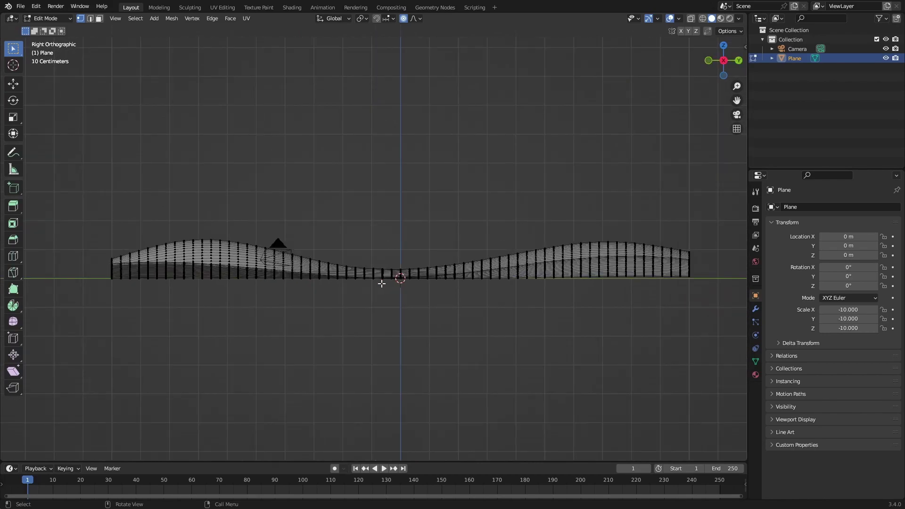
key("KP_7")
key("KP_1")
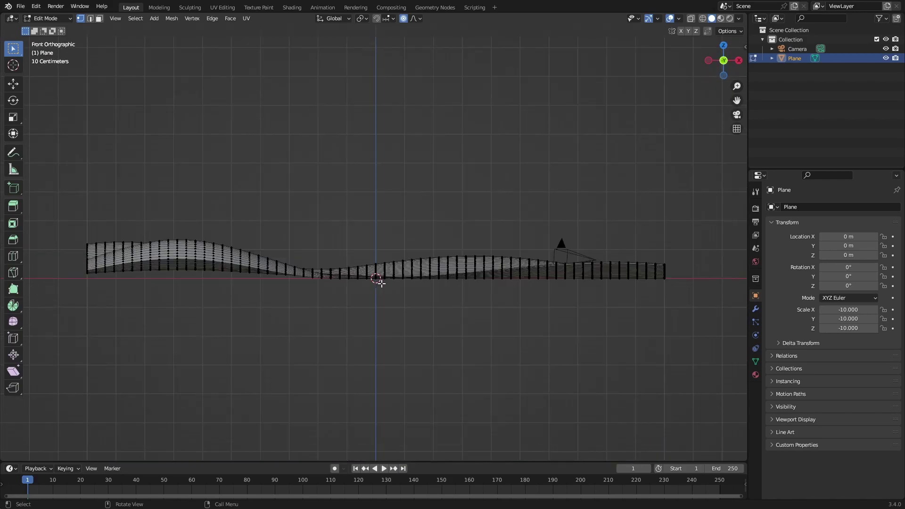
mouse_move(381, 282)
middle_mouse_down()
mouse_move(409, 301)
mouse_move(427, 286)
mouse_move(439, 306)
middle_mouse_up()
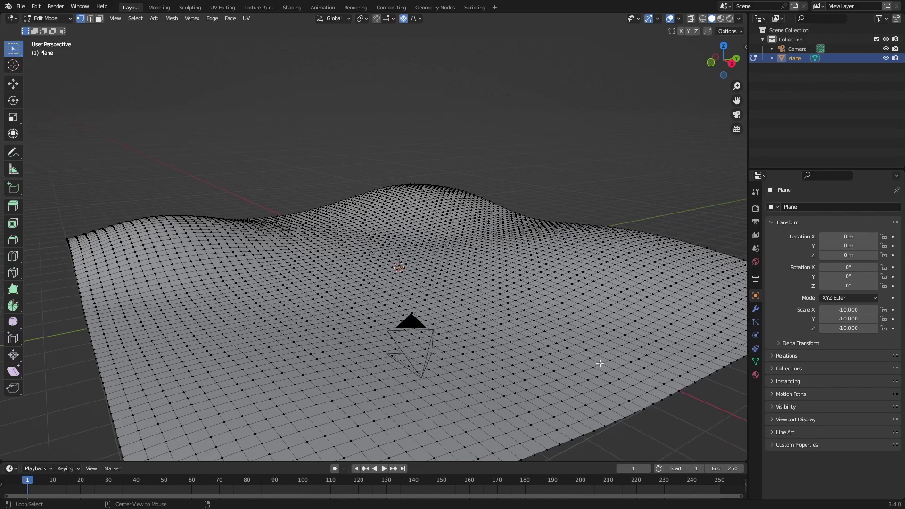
middle_click_drag(599, 363, 647, 281, "alt")
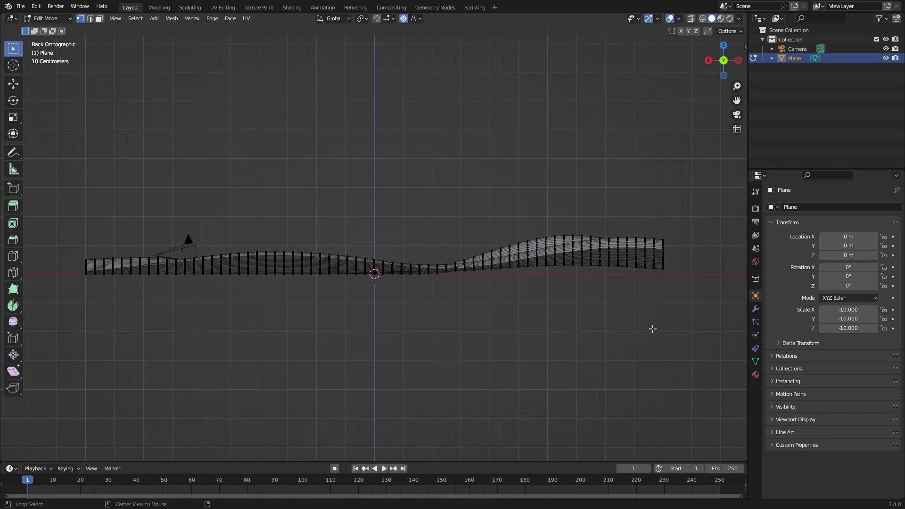
middle_click_drag(674, 316, 429, 304, "alt")
scroll(429, 304, "down", 1, "alt")
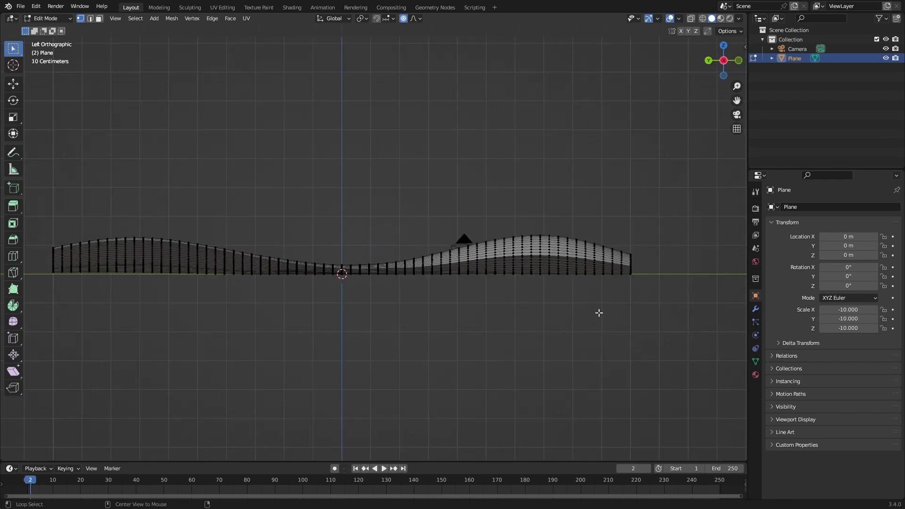
middle_click_drag(629, 315, 586, 319, "alt")
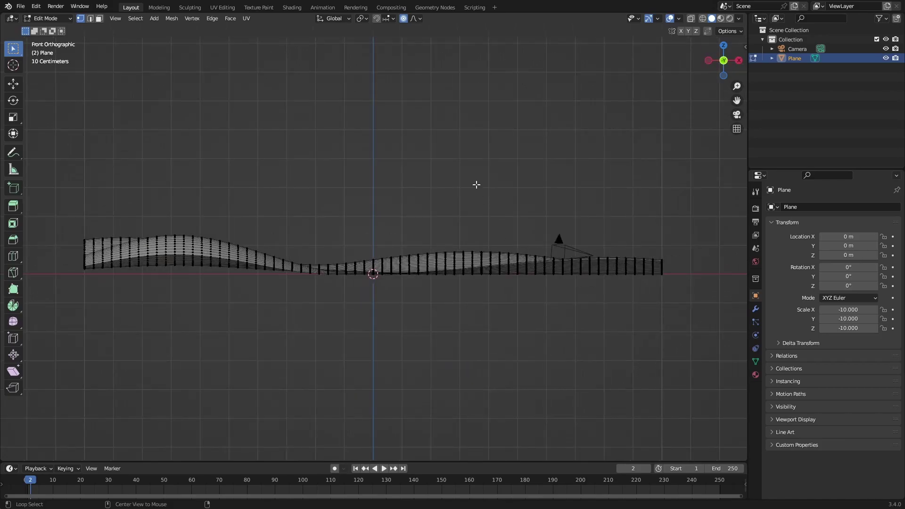
mouse_move(444, 127)
middle_mouse_down("alt")
mouse_move(427, 244)
mouse_move(485, 232)
mouse_move(495, 249)
mouse_move(488, 307)
mouse_move(408, 312)
middle_mouse_up("alt")
key("Tab")
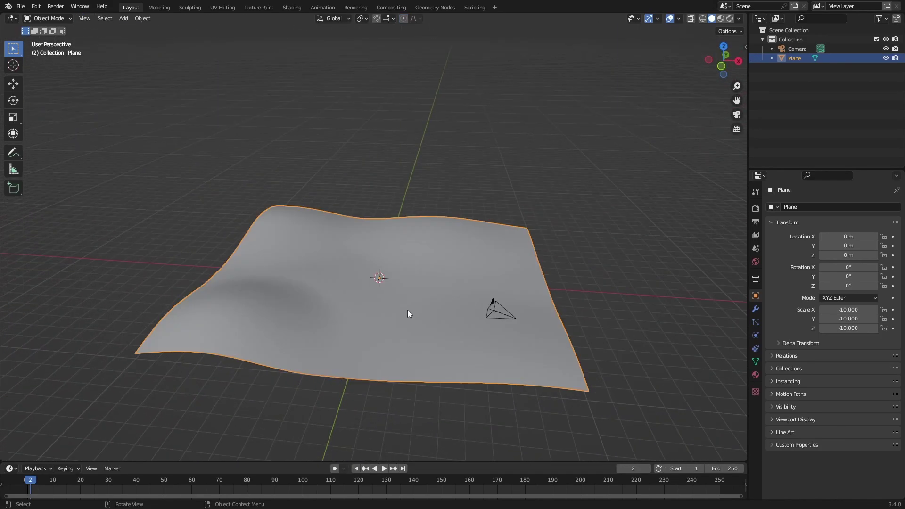
Lower the camera about 0.18 m along Z in camera view and adjust its aim slightly with a trackball rotation.
key("KP_0")
left_click(560, 214)
key("g")
key("z")
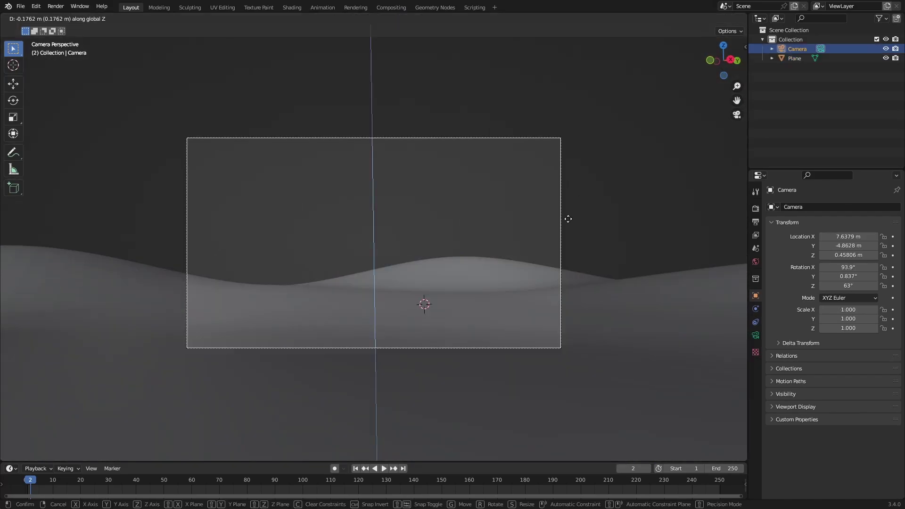
left_click(568, 219)
key("r")
key("r")
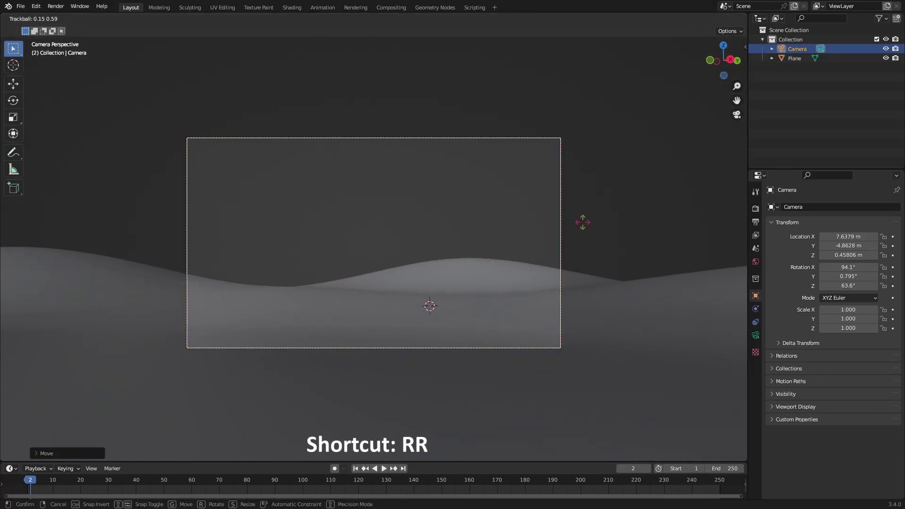
left_click(583, 222)
Check the output format's resolution presets, keeping the present resolution, and deselect the camera.
left_click(756, 222)
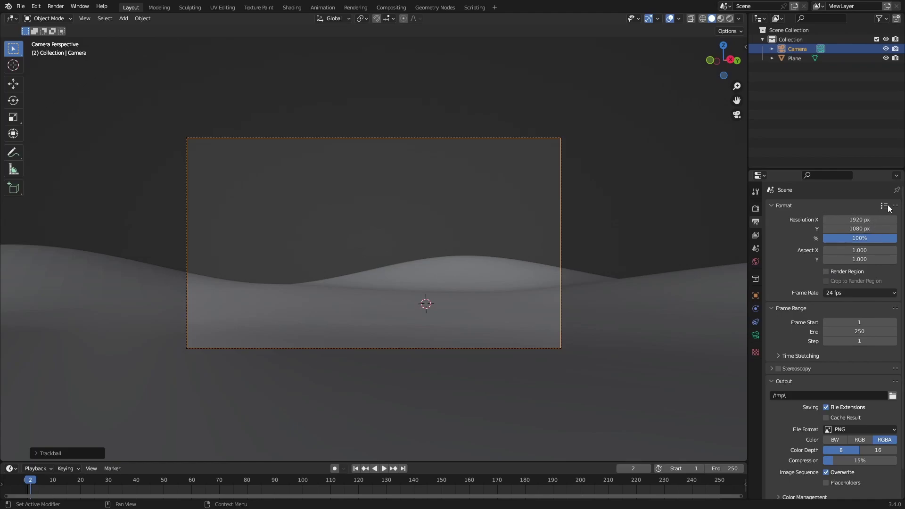
left_click(884, 207)
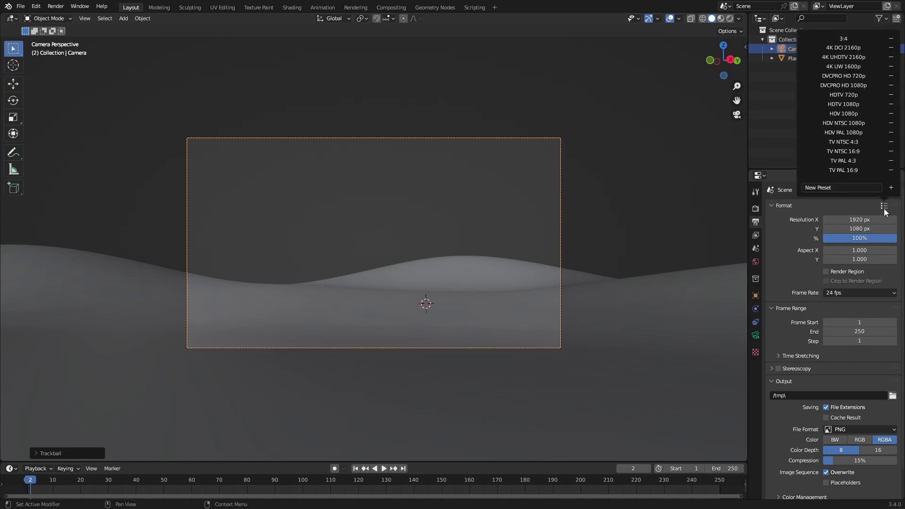
left_click(392, 197)
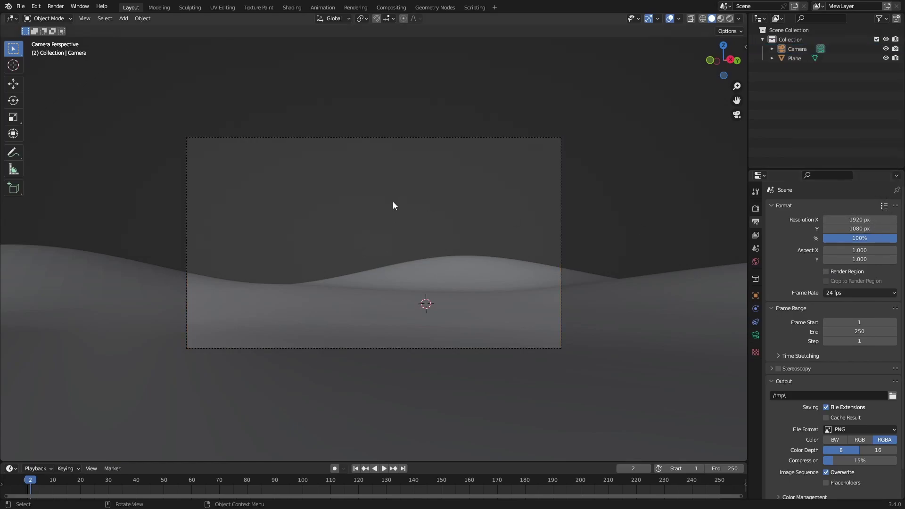
Try the 3:4 resolution preset for the output format with the camera selected, and undo the change.
left_click(301, 142)
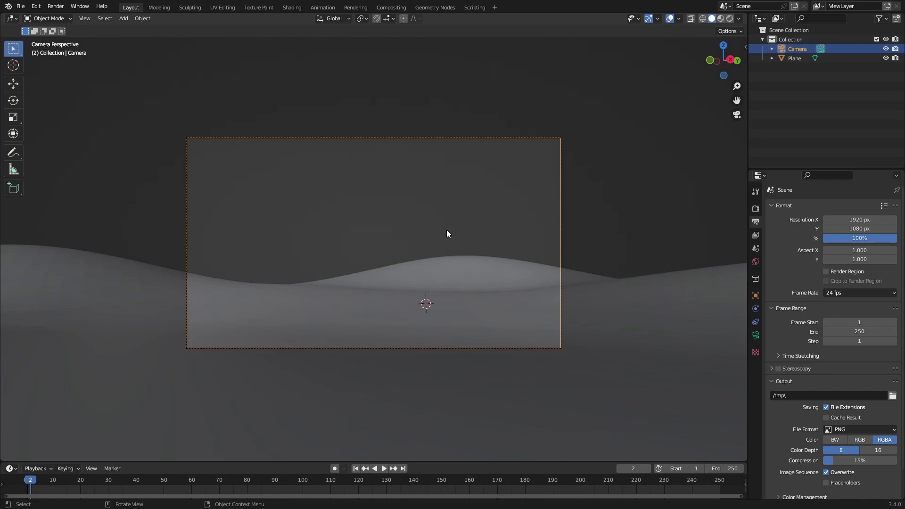
left_click(883, 206)
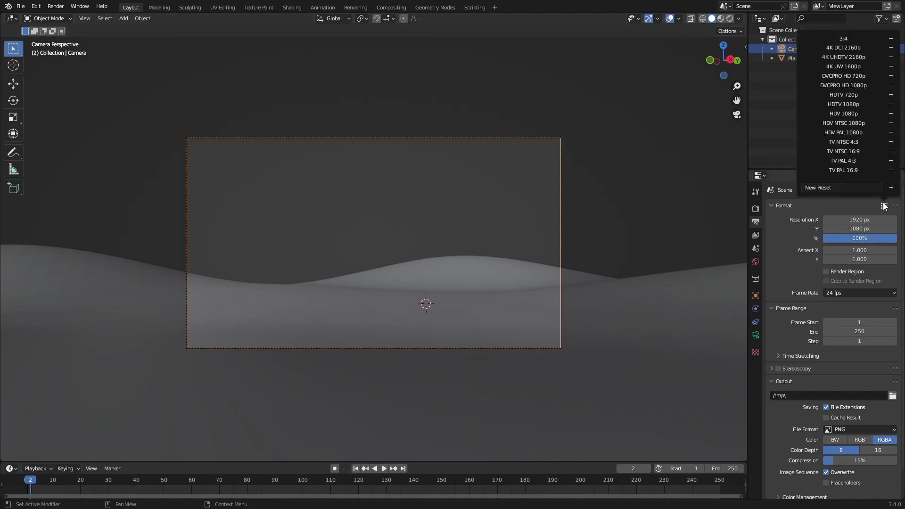
left_click(839, 38)
key("ctrl+z")
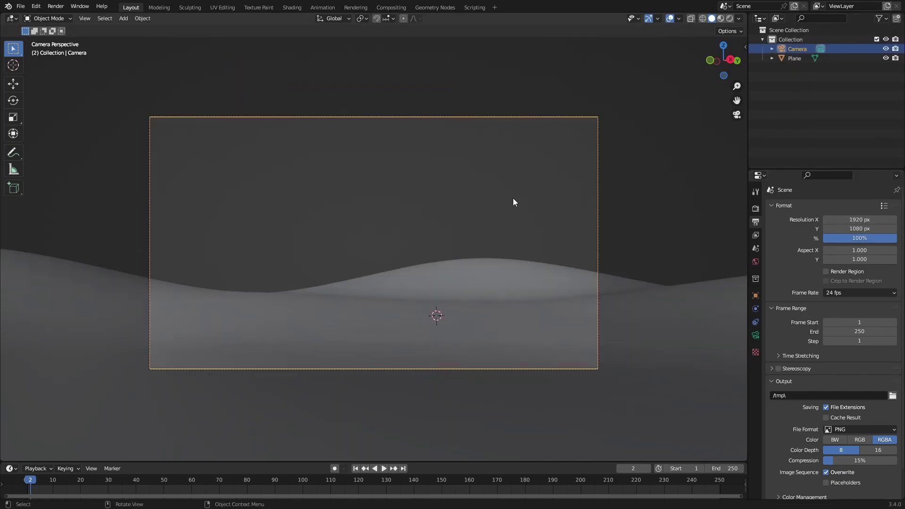
Add a Displace modifier to the terrain plane and create a new texture for it.
middle_click_drag(513, 199, 500, 303)
left_click(613, 337)
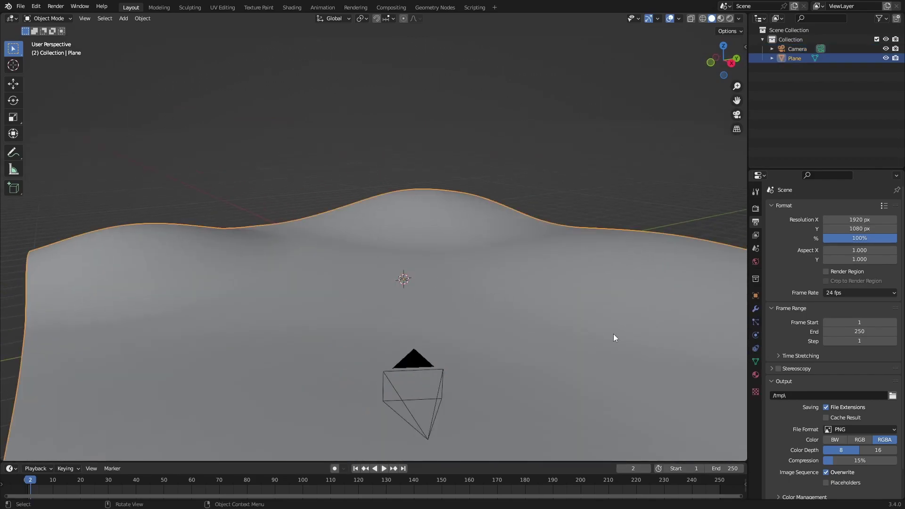
left_click(754, 322)
left_click(755, 295)
left_click(755, 309)
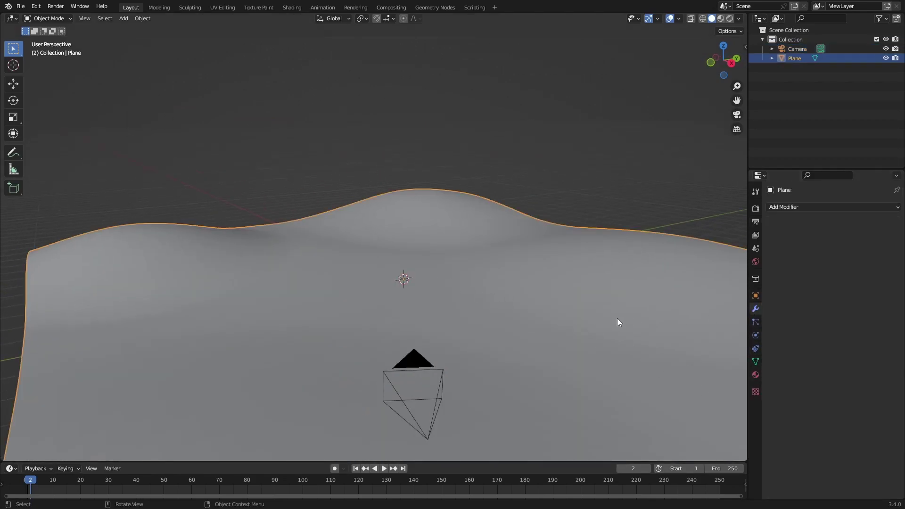
middle_click_drag(618, 317, 408, 237)
left_click(844, 206)
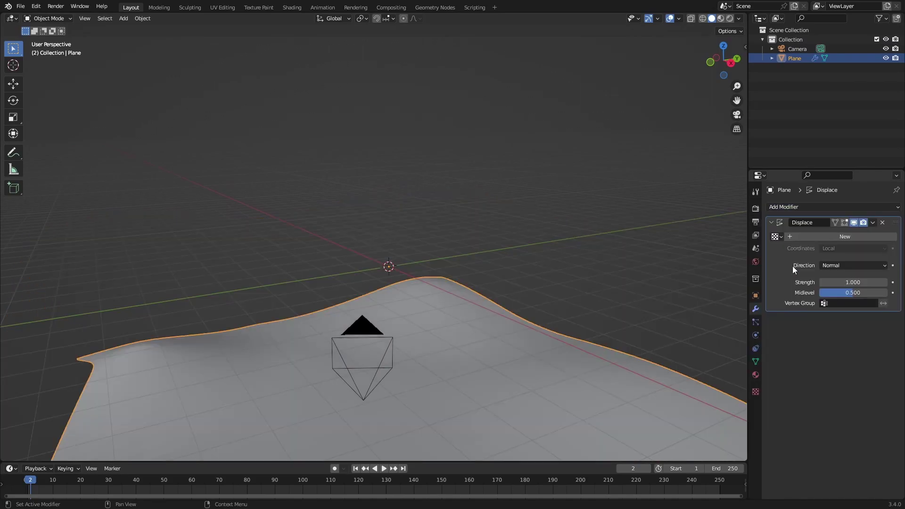
left_click(788, 267)
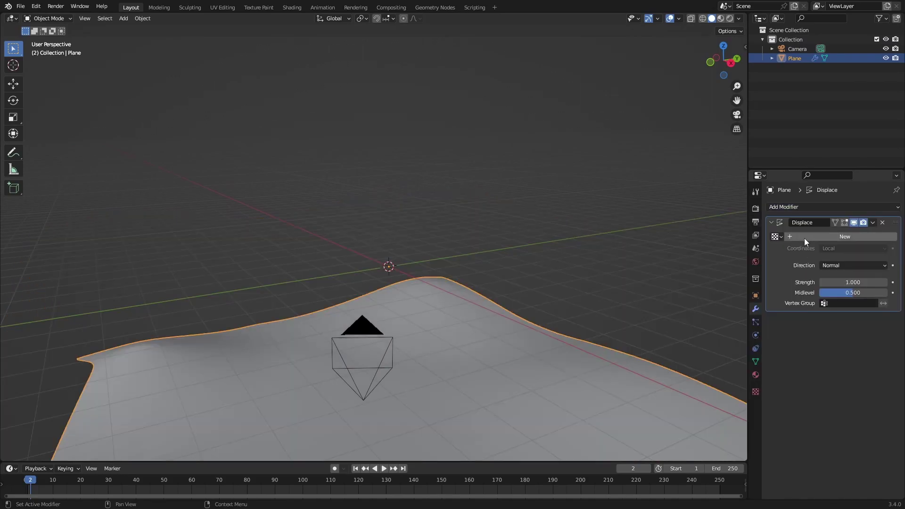
left_click(798, 236)
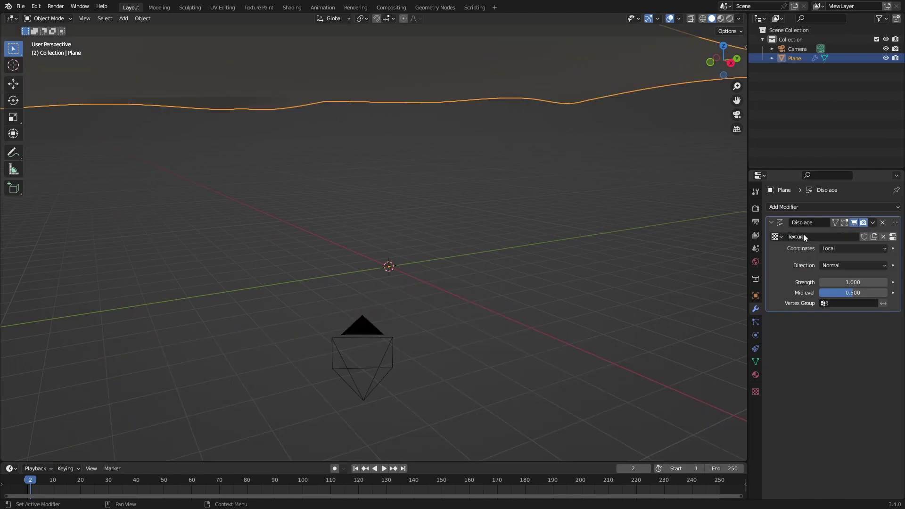
Set the displacement texture's type to Clouds and its noise size to 1.02.
left_click(755, 390)
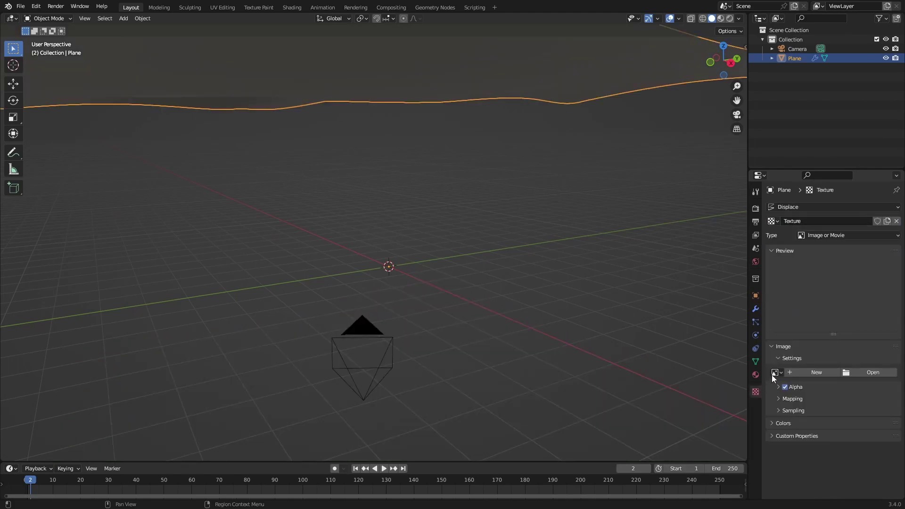
left_click(816, 236)
left_click(826, 267)
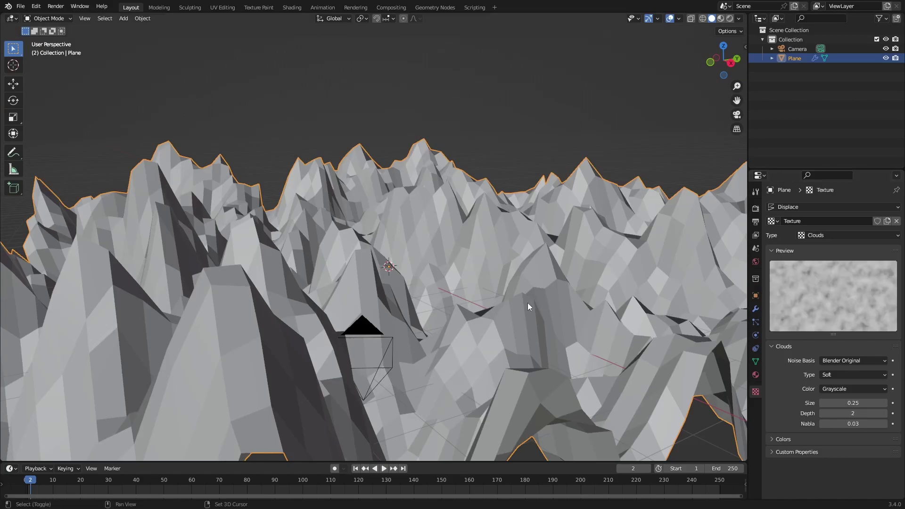
middle_click_drag(527, 303, 470, 301)
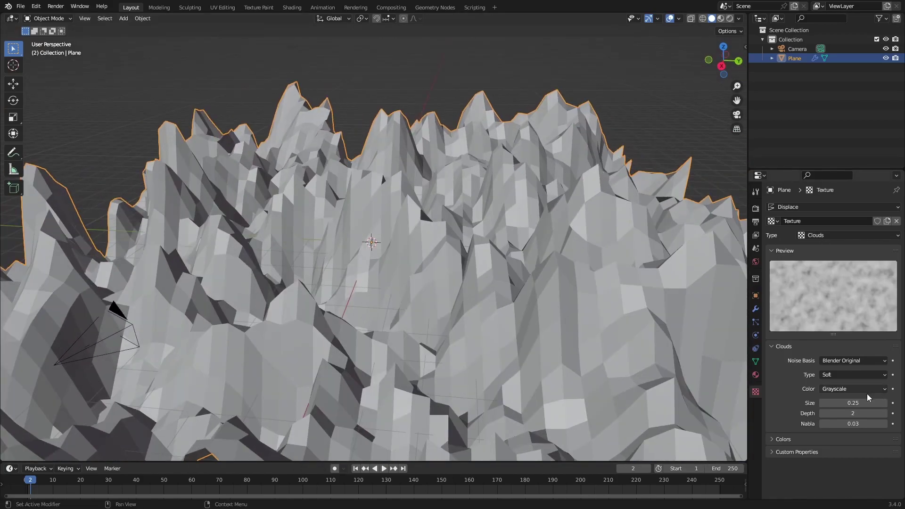
mouse_move(861, 403)
left_mouse_down()
mouse_move(902, 402)
mouse_move(878, 403)
left_mouse_up()
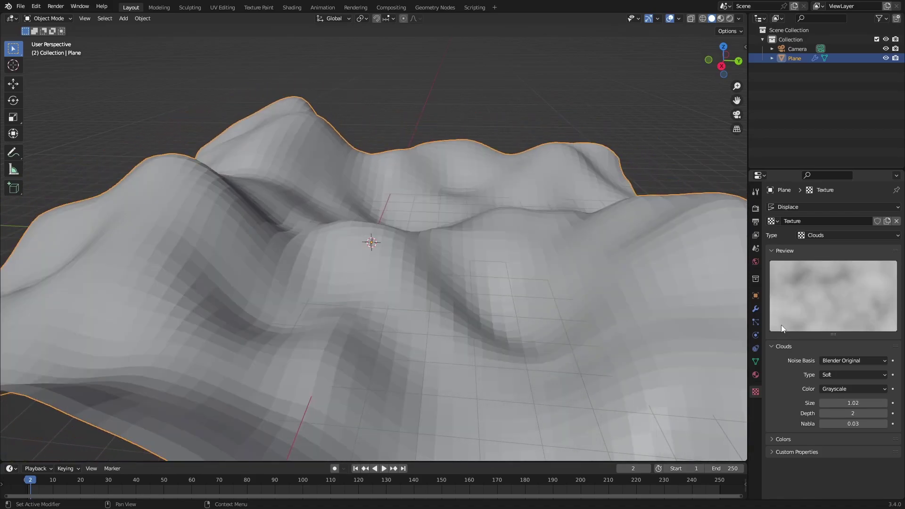
Reduce the Displace modifier's strength to 0.090 and inspect the softened terrain.
left_click(755, 309)
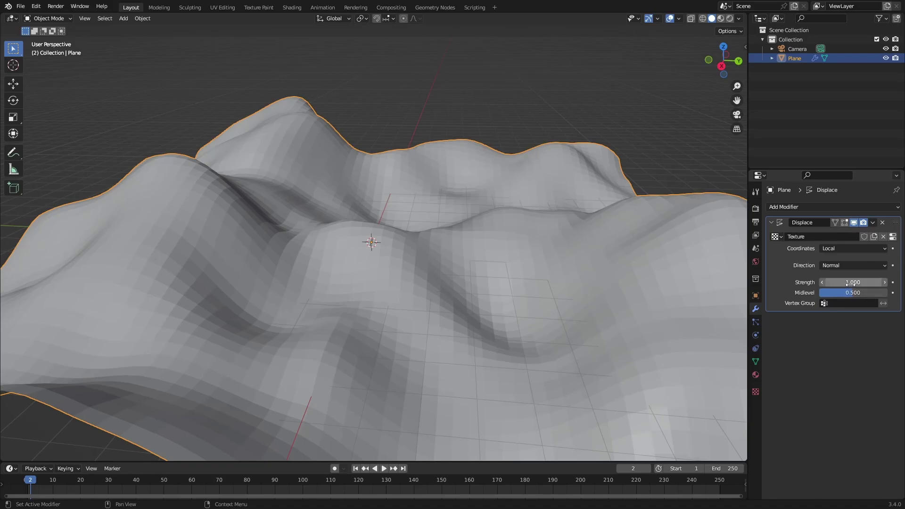
left_click_drag(868, 282, 837, 282)
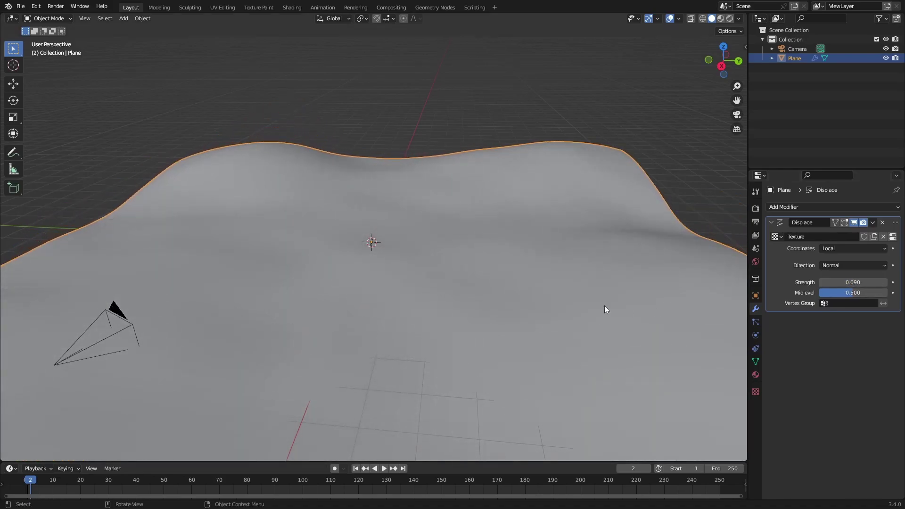
middle_click_drag(604, 306, 613, 284)
left_click_drag(863, 293, 838, 293)
right_click(863, 293)
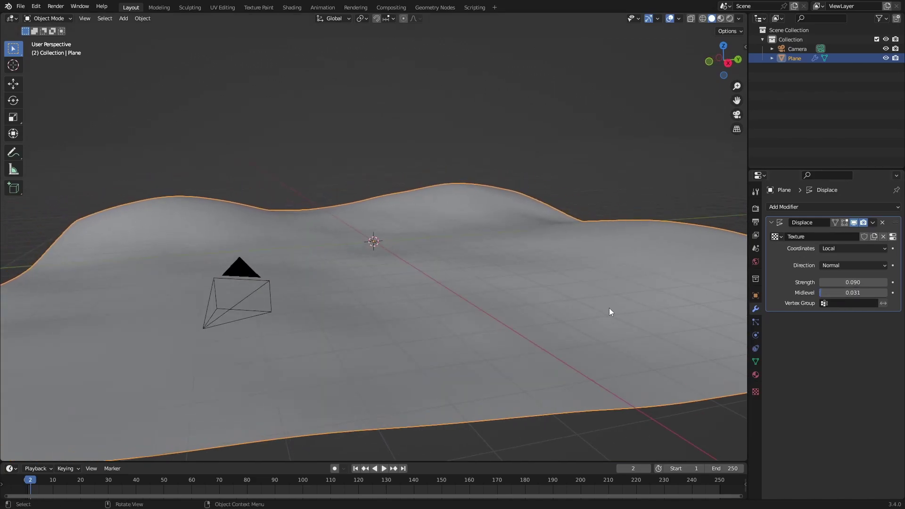
middle_click_drag(610, 311, 628, 317)
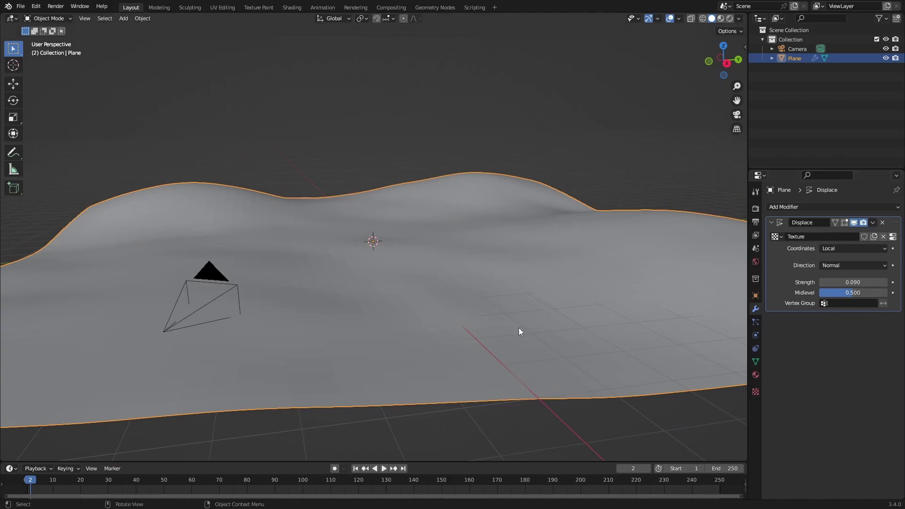
Set a 3000 × 4000 px output in camera view and load the misty forest path photo as the camera's background image.
middle_click_drag(519, 330, 490, 333)
key("KP_0")
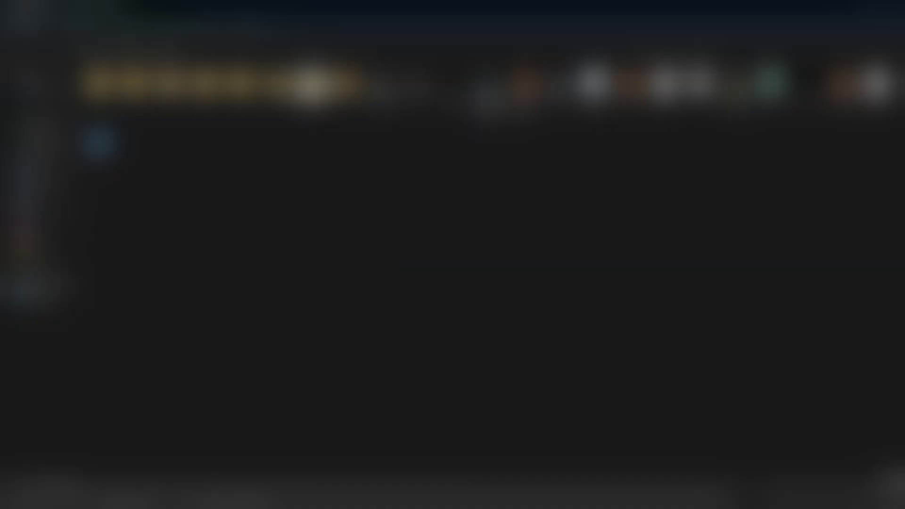
double_click(289, 86)
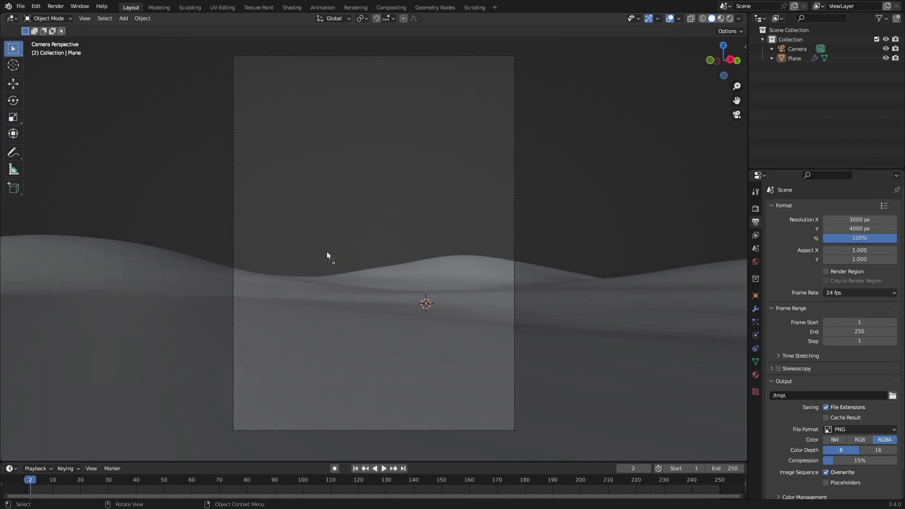
left_click_drag(367, 220, 366, 220)
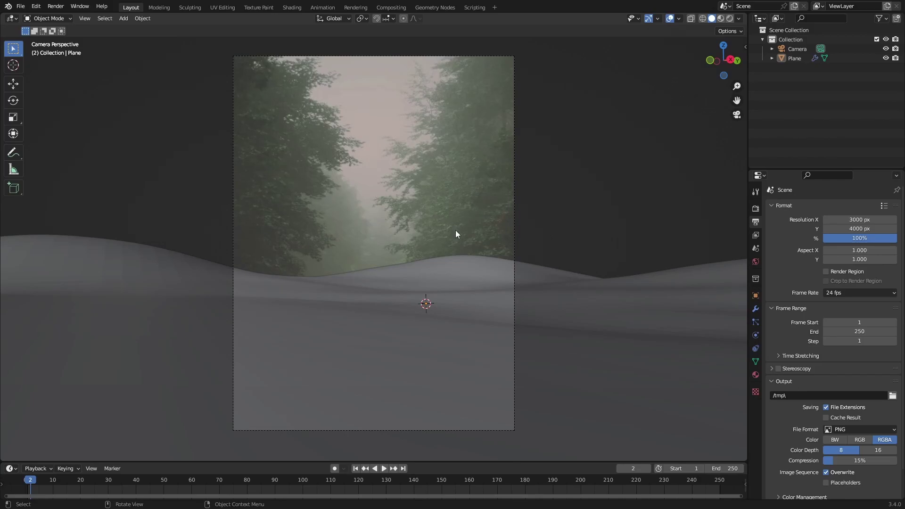
left_click(513, 204)
Add the forest photo pexels-photo-14806002.jpeg to the scene as an upright image empty above the terrain.
middle_click_drag(561, 259, 204, 300)
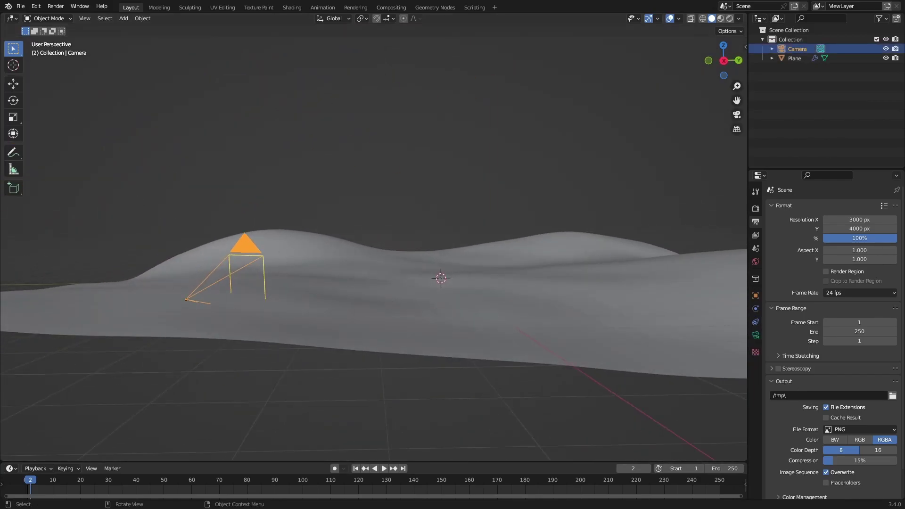
left_click_drag(340, 205, 363, 230)
middle_click_drag(364, 230, 464, 245)
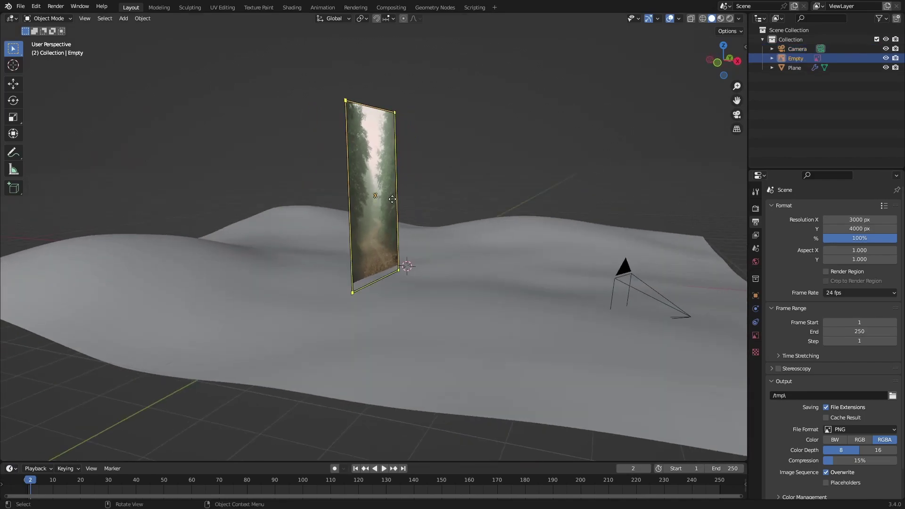
middle_click_drag(432, 175, 385, 180)
scroll(386, 180, "up", 1)
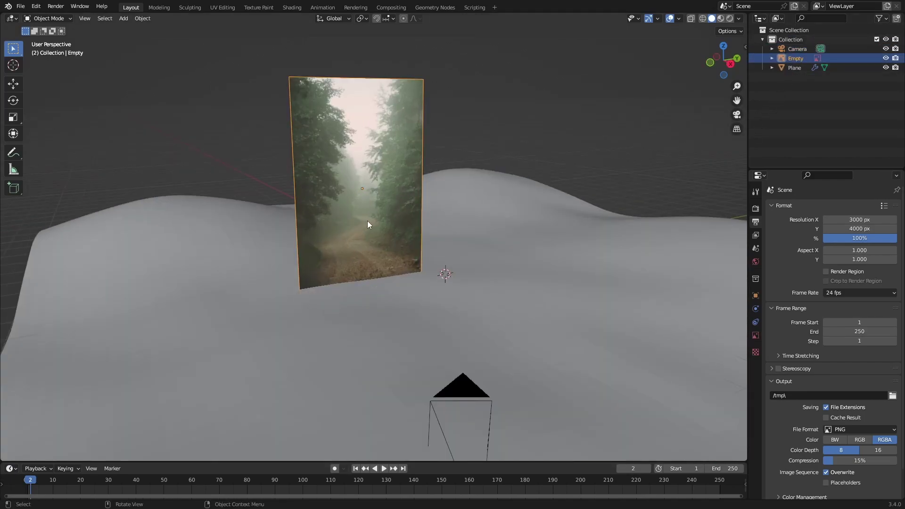
Enable opacity on the image empty and set its depth to Front, with its side display on Both.
middle_click_drag(390, 255, 755, 329)
left_click(755, 335)
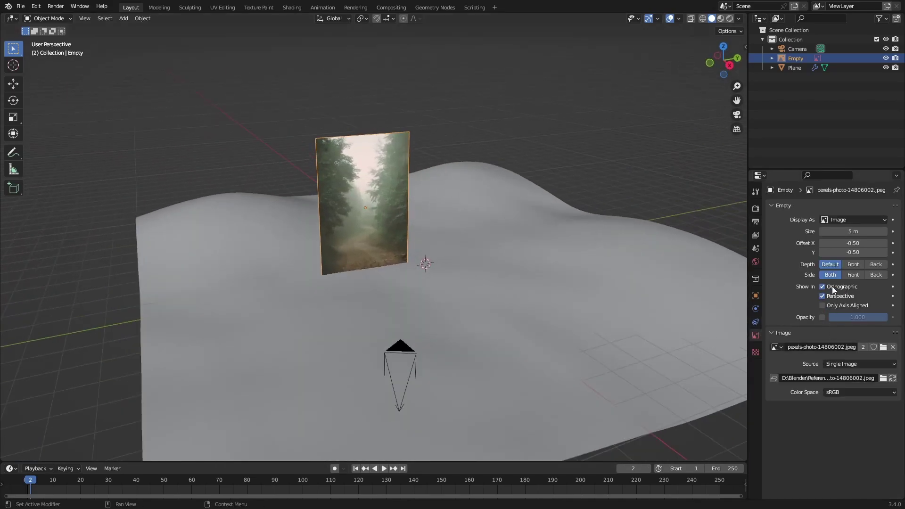
left_click(822, 317)
left_click(852, 275)
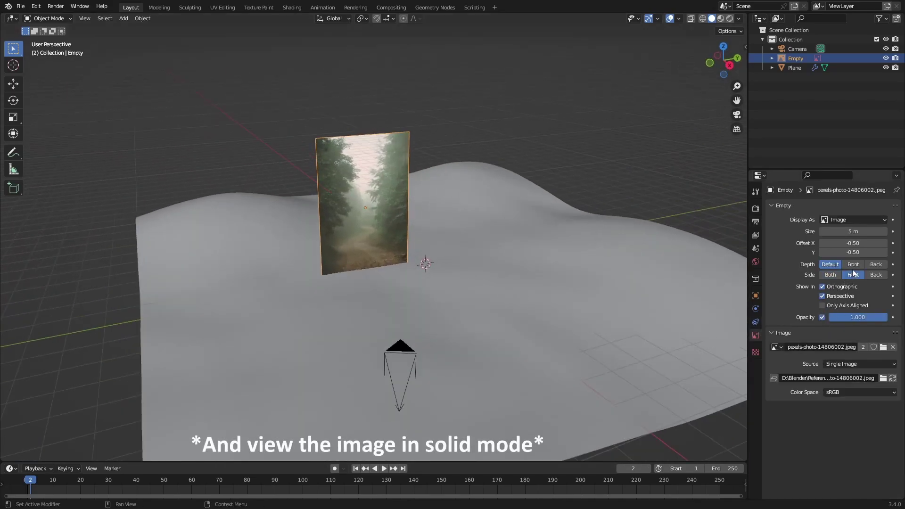
left_click(857, 267)
middle_click_drag(546, 282, 519, 297)
middle_click_drag(440, 236, 424, 278)
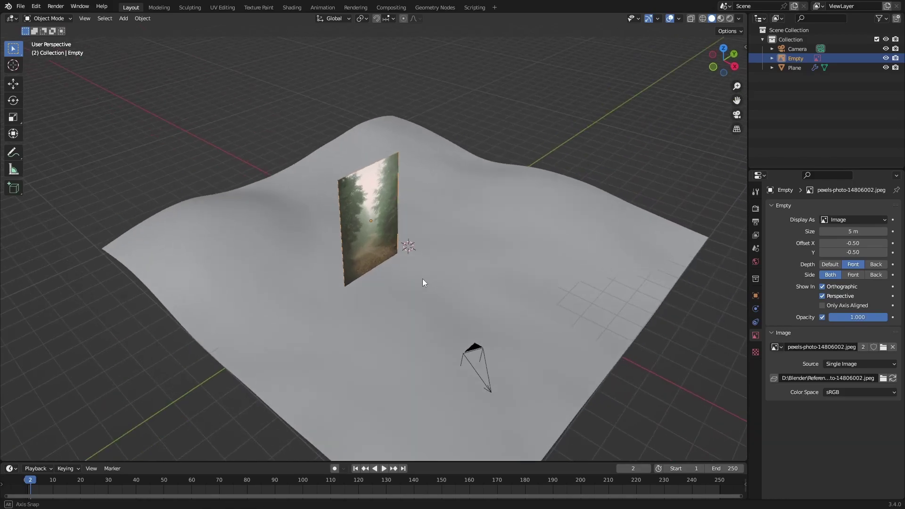
Rotate the image empty, scale it up to over twice its size, and tilt it with a trackball rotation.
key("r")
left_click(434, 361)
middle_click_drag(433, 361, 420, 252)
key("s")
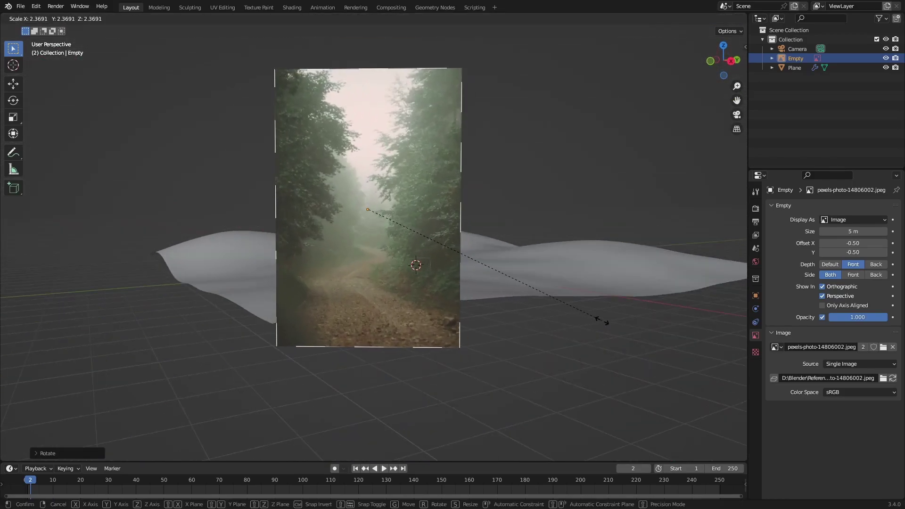
left_click(479, 302)
key("r")
key("r")
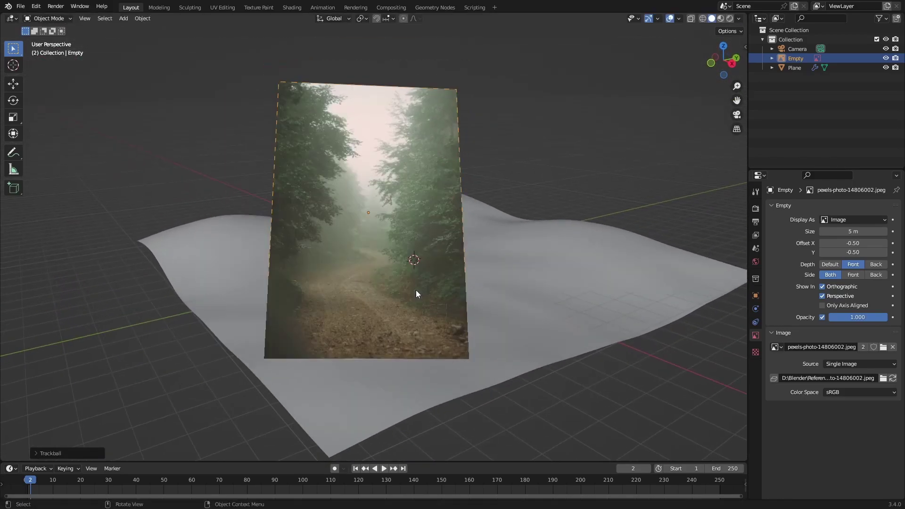
left_click(415, 289)
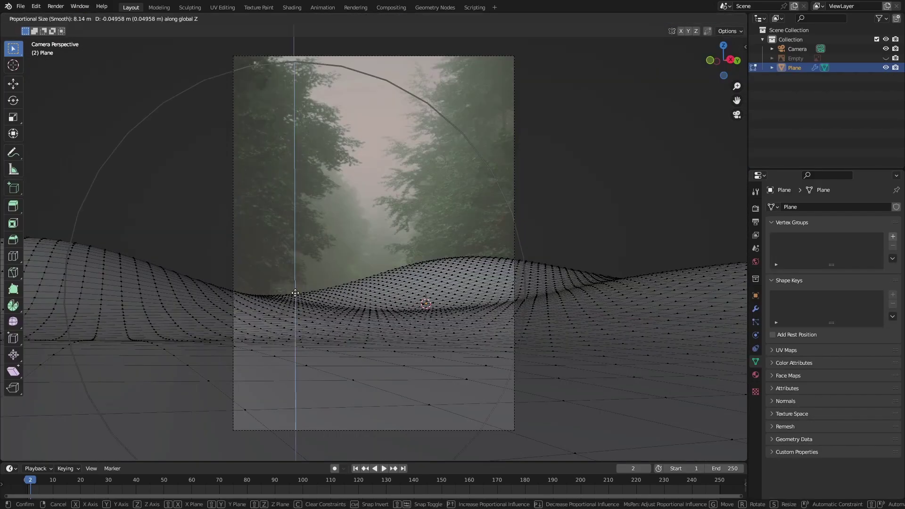
Lower the dip between the terrain's hills about 0.05 m along Z with proportional editing.
left_click(295, 293)
left_click(567, 270)
key("g")
key("z")
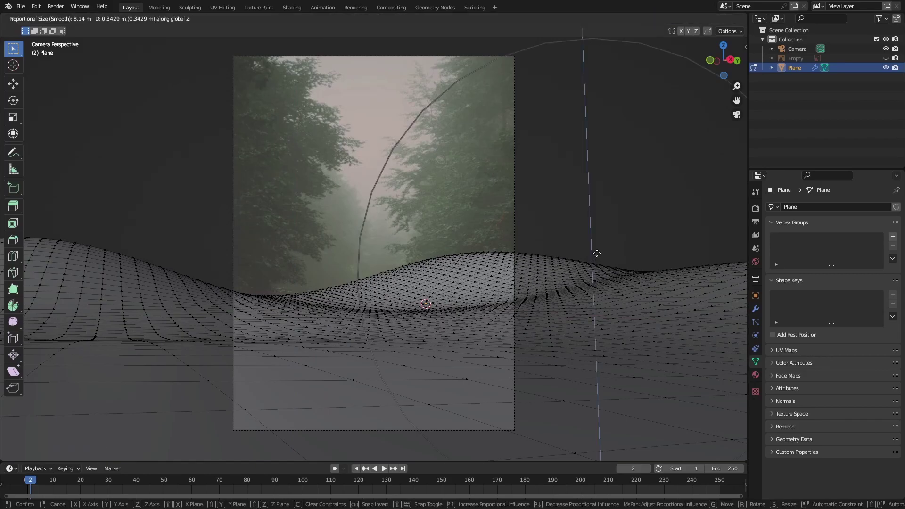
scroll(597, 251, "up", 2)
right_click(596, 251)
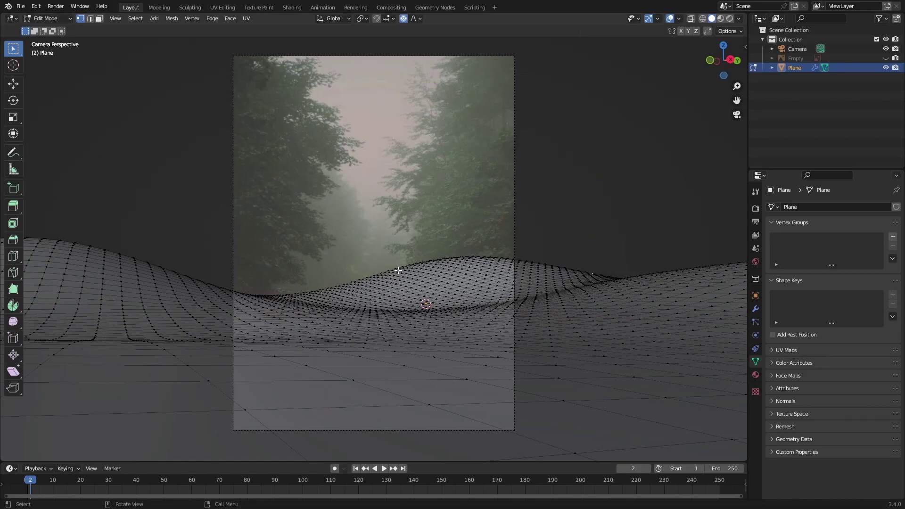
Return to Object Mode, show the viewport in rendered shading, and set the render engine to Cycles with GPU Compute.
key("Tab")
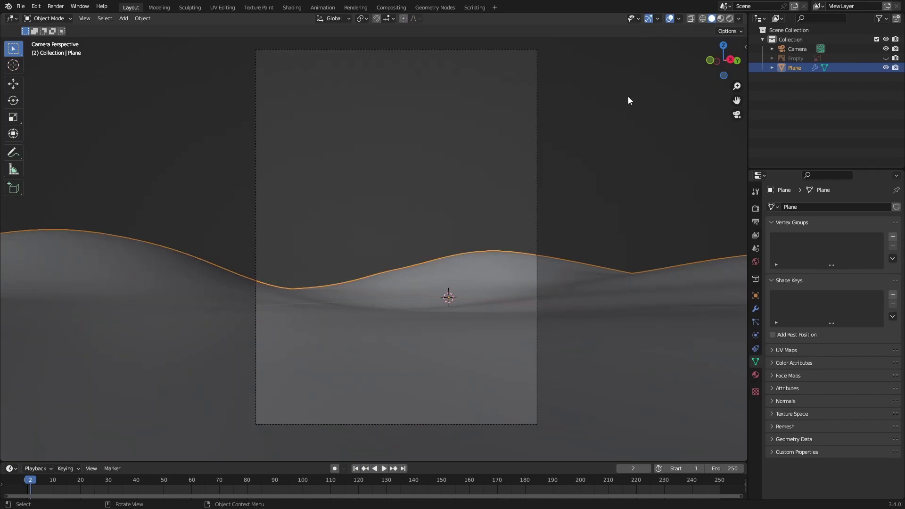
left_click(729, 19)
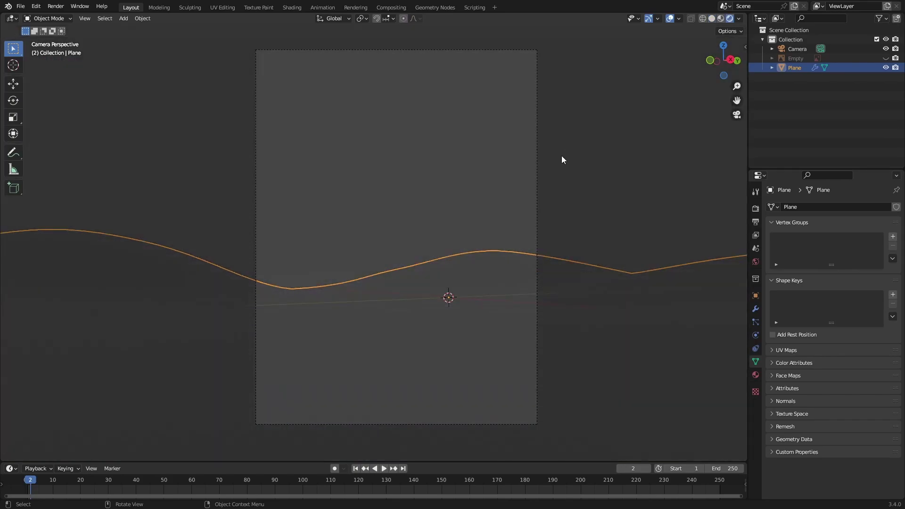
left_click(751, 208)
left_click(840, 208)
left_click(839, 241)
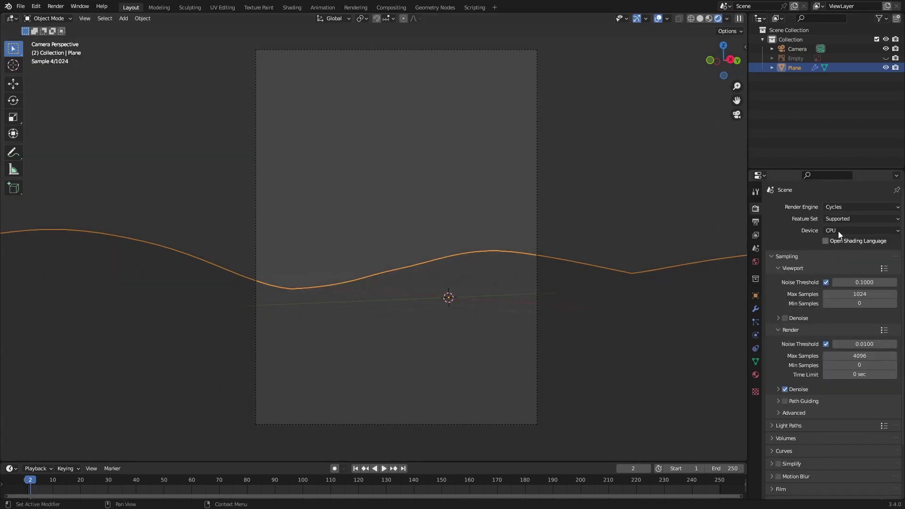
left_click(837, 231)
left_click(837, 241)
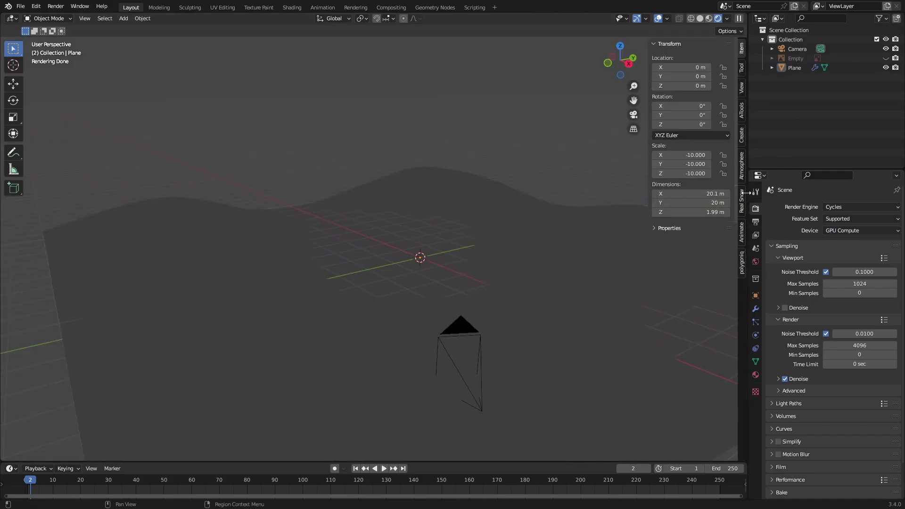
Enable Physical Atmosphere for the scene's World.
left_click(742, 171)
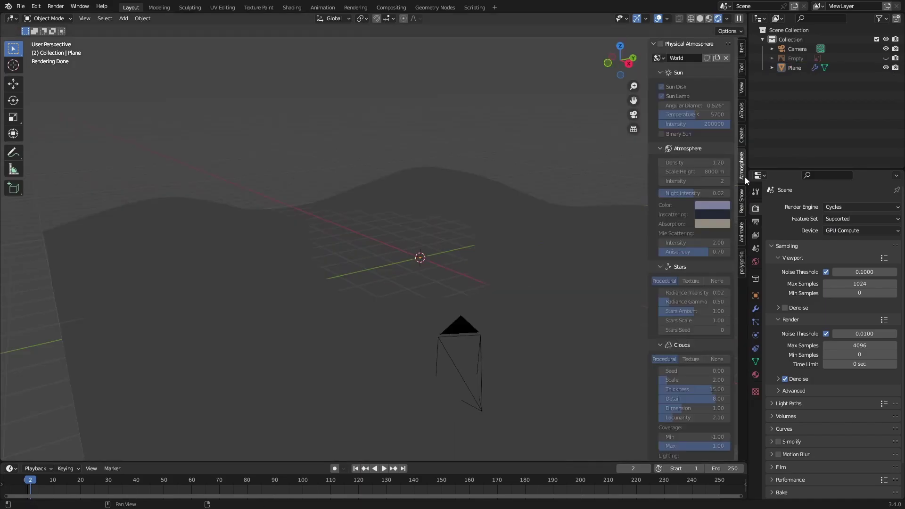
middle_click_drag(474, 254, 673, 70)
left_click(660, 44)
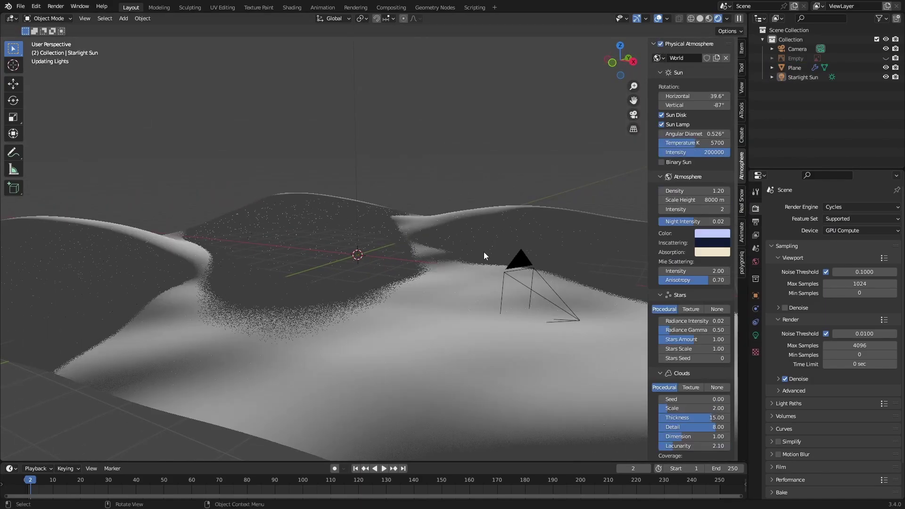
Rotate the Starlight Sun to about -64.6° vertical, and around Z to about -56.3° horizontal, to light the terrain.
middle_click_drag(457, 252, 479, 217)
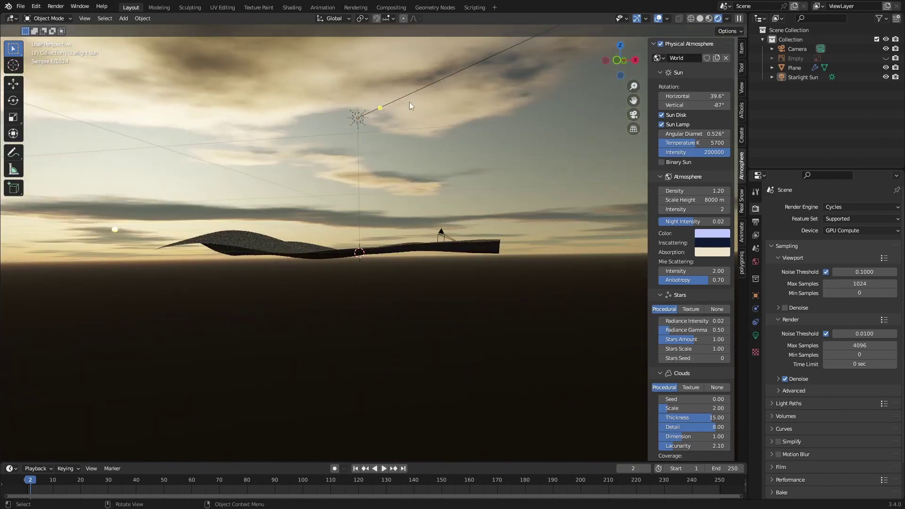
left_click(409, 102)
middle_click_drag(409, 101, 544, 288)
key("r")
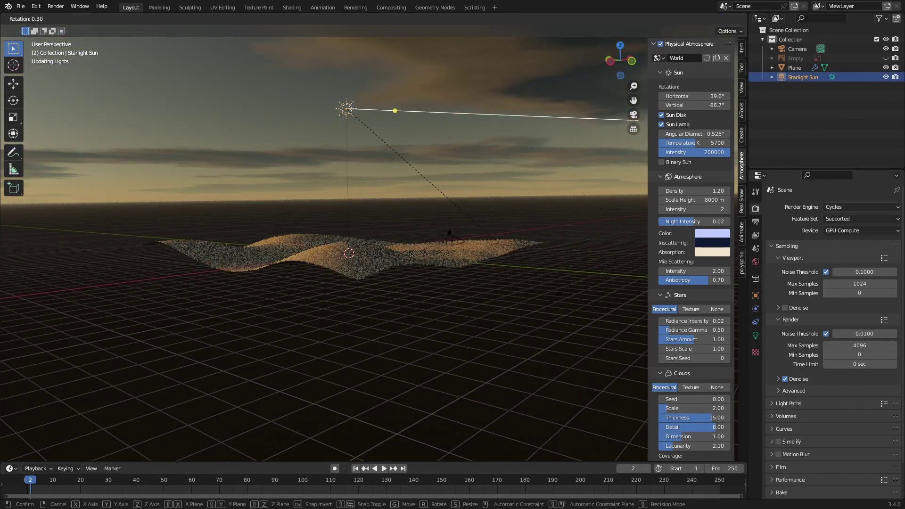
left_click(479, 356)
middle_click_drag(481, 311, 426, 338)
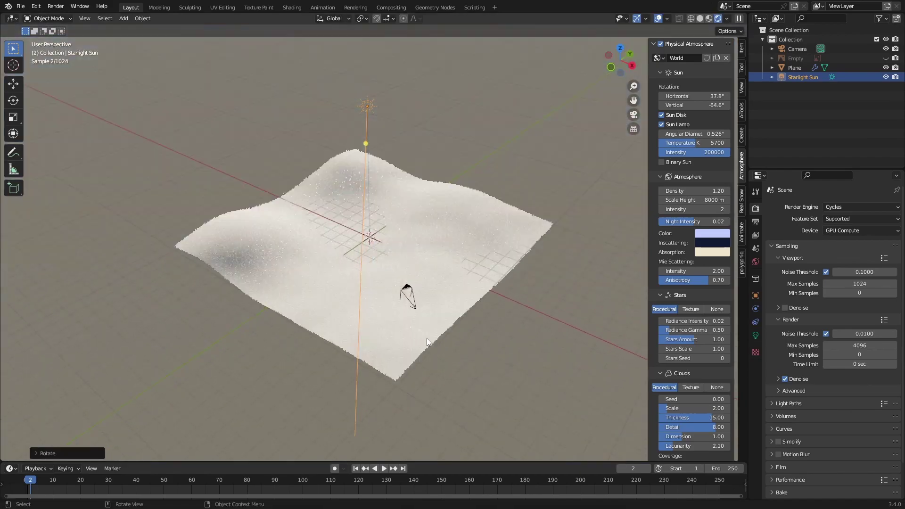
key("r")
key("z")
left_click(255, 158)
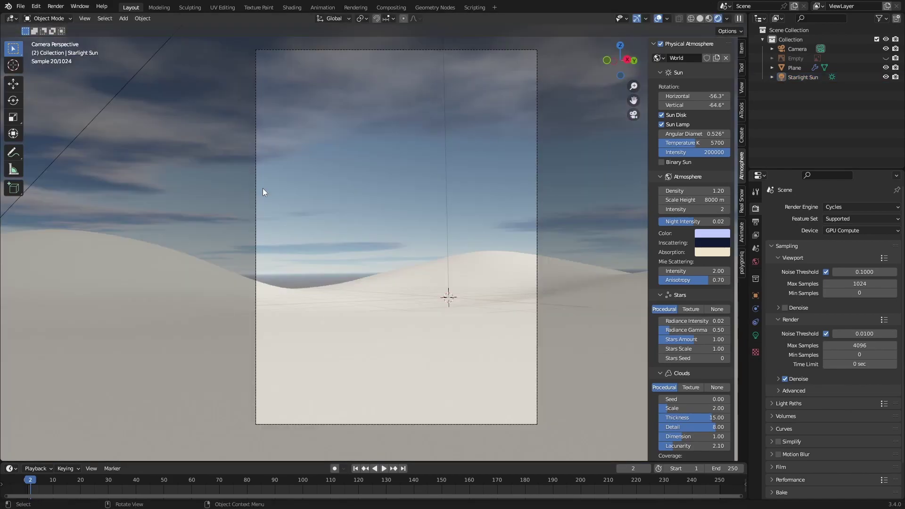
left_click(119, 97)
Add a new mesh plane at the centre of the terrain.
left_click(380, 293)
key("Tab")
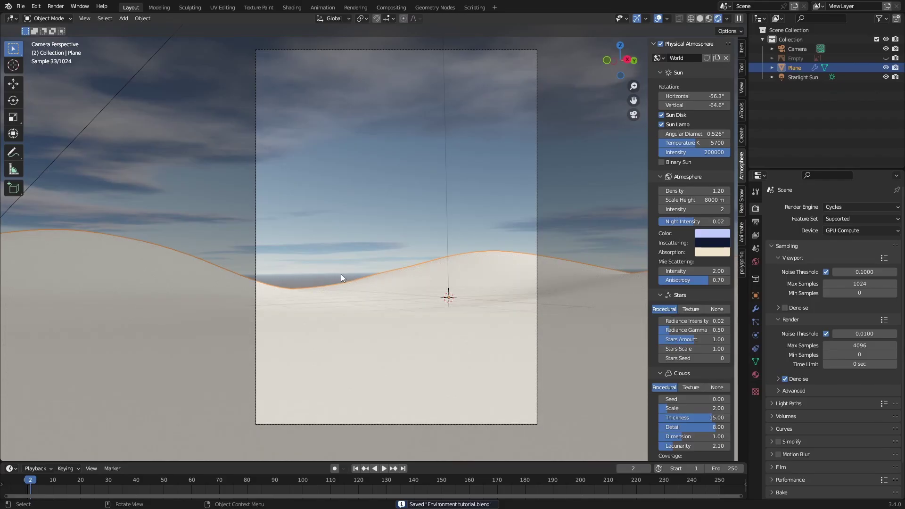
left_click(341, 274)
key("shift+a")
mouse_move(346, 117)
left_click(414, 119)
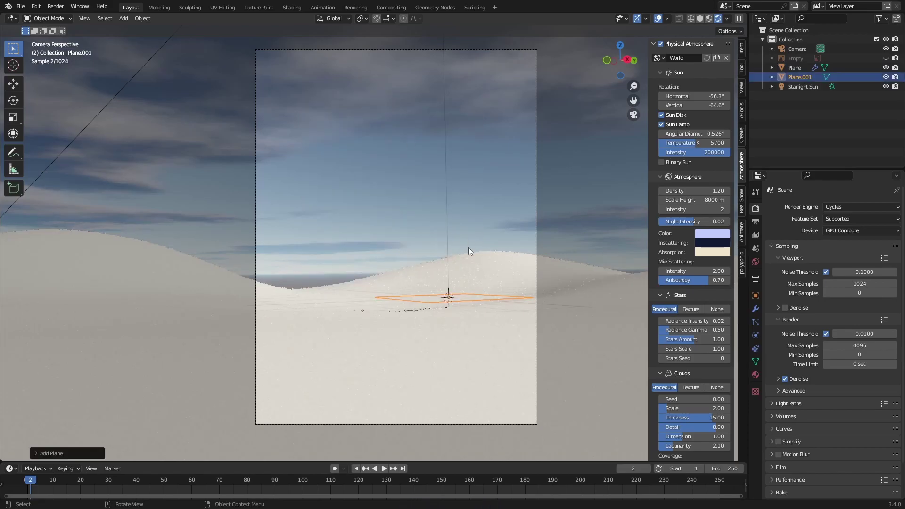
Subdivide the new plane repeatedly and raise its centre vertex about 0.67 m along Z with smooth proportional editing.
right_click(404, 262)
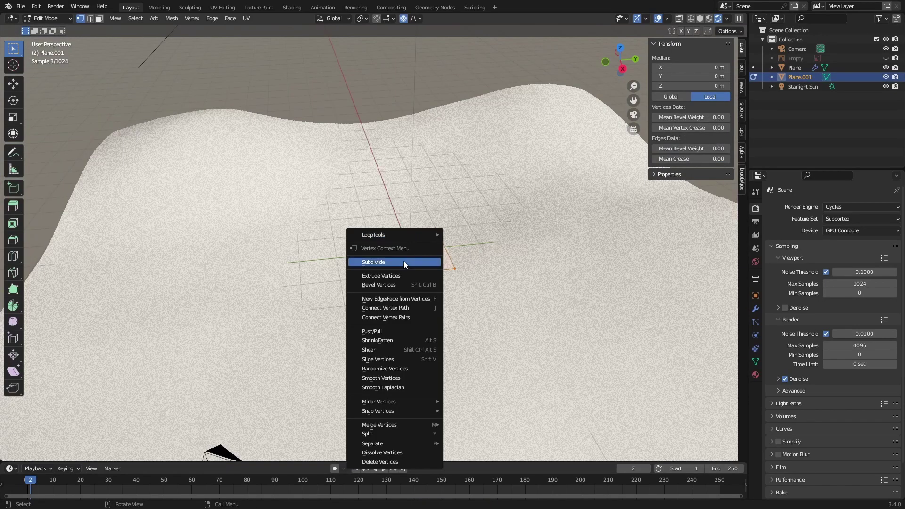
left_click(403, 262)
right_click(395, 262)
left_click(395, 262)
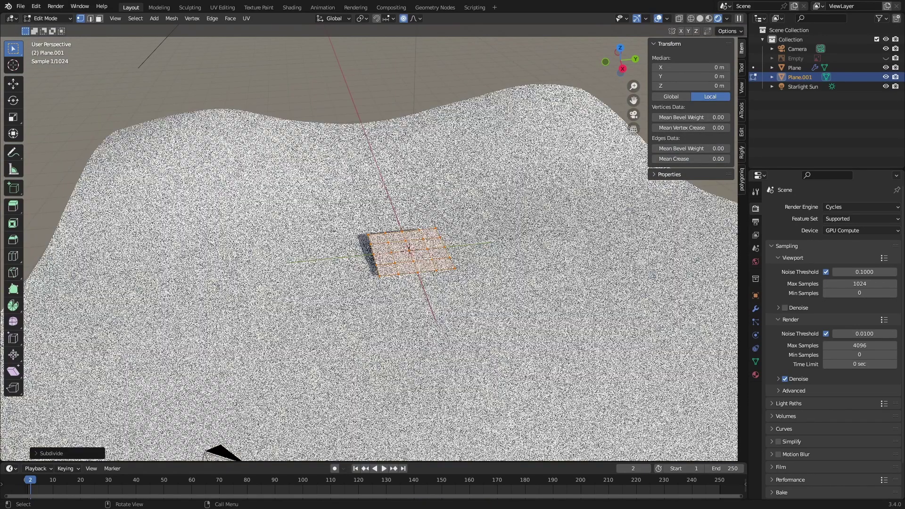
right_click(428, 258)
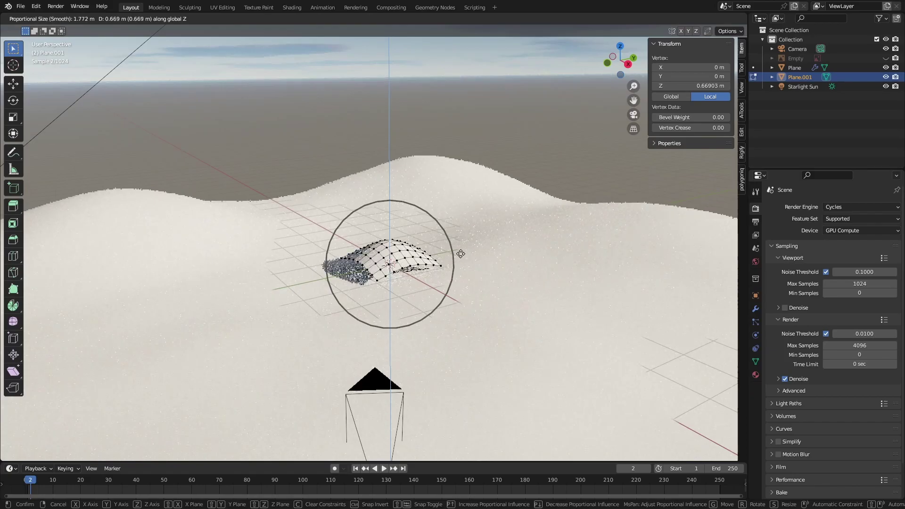
left_click(461, 253)
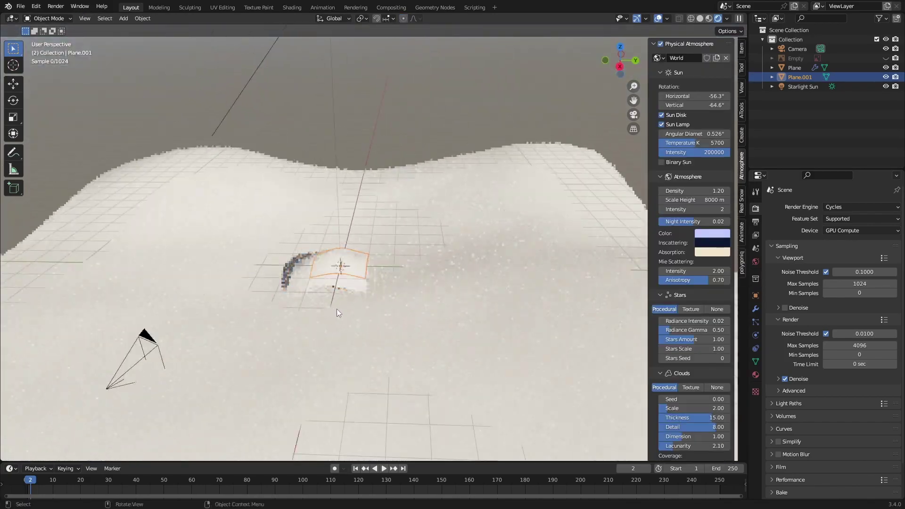
Position the raised plane horizontally and along Z in camera view so it forms a distant hill behind the terrain's dip.
key("KP_0")
key("g")
key("shift+z")
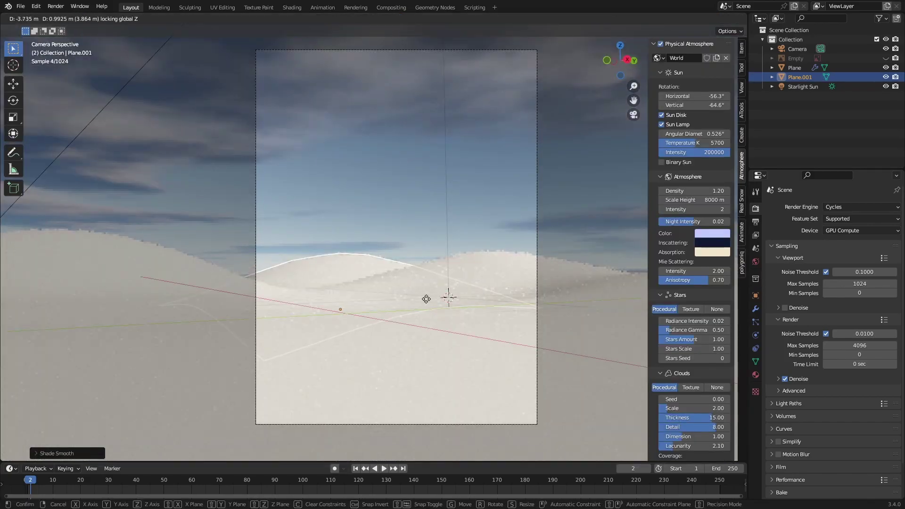
key("z")
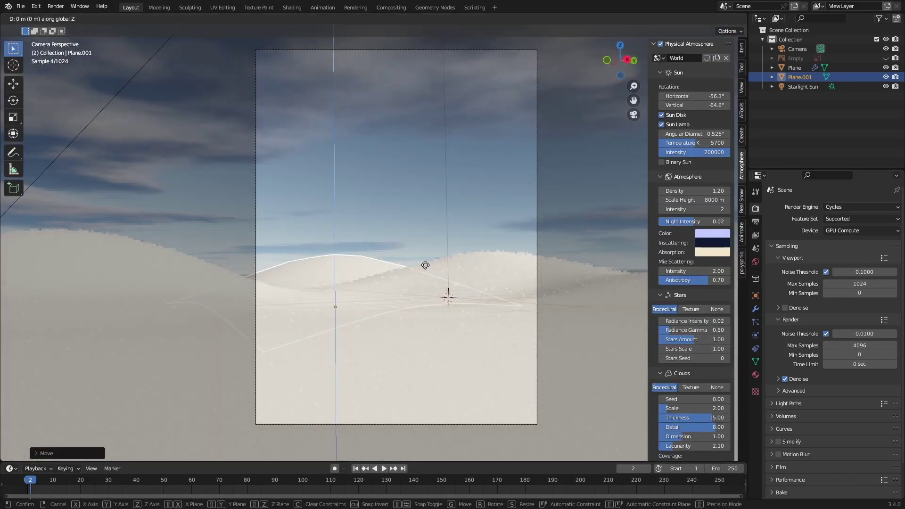
left_click(424, 262)
left_click(378, 186)
Draw a render region around the camera frame to limit the rendered preview to the camera's view.
middle_click_drag(423, 185, 393, 188, "shift")
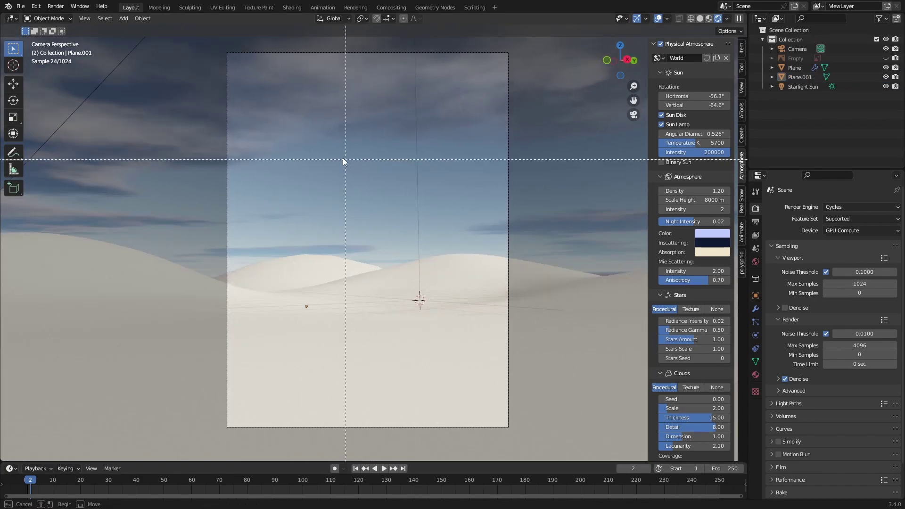
key("ctrl+b")
left_click_drag(216, 44, 544, 445)
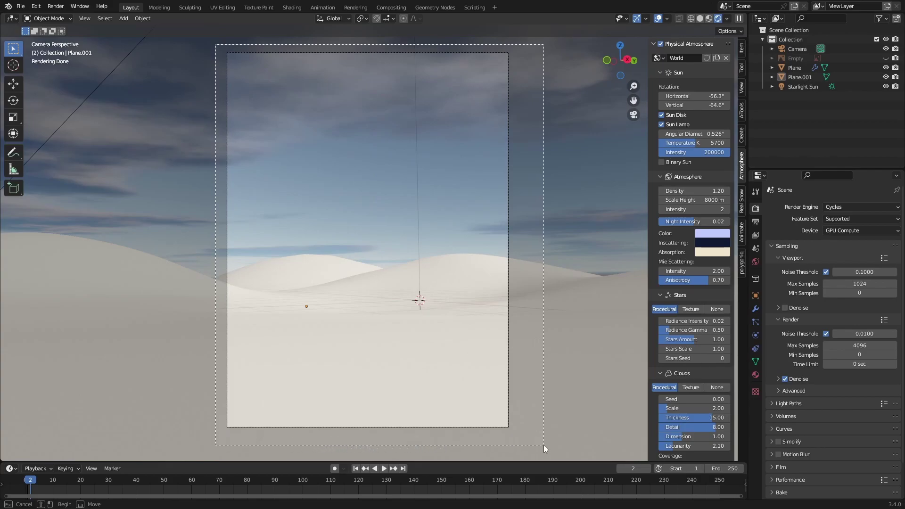
left_click_drag(547, 444, 524, 441)
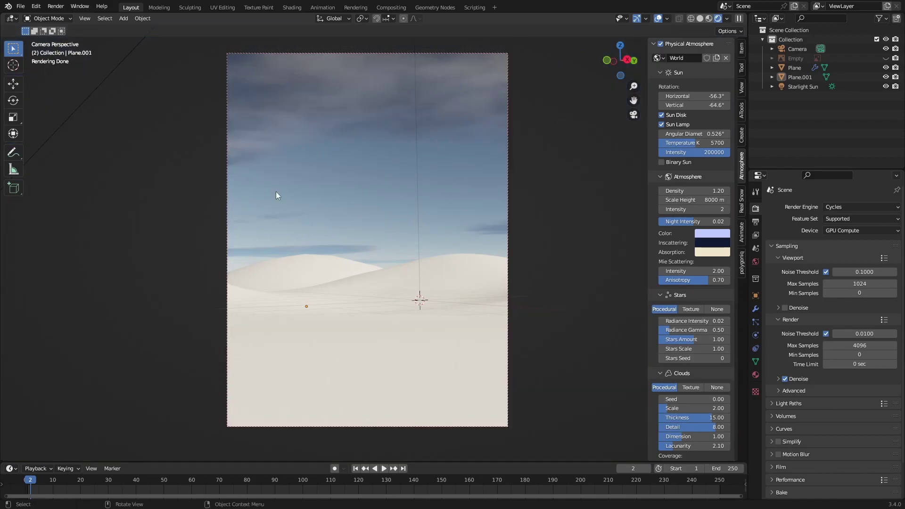
Flatten the background hill to about 0.82 along Z and shift it slightly away from the centre of the frame.
left_click(385, 345)
key("s")
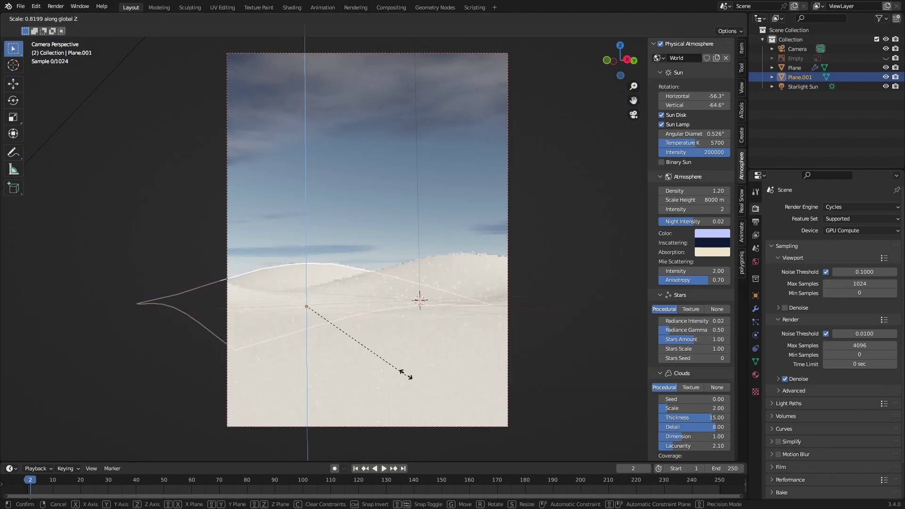
left_click(404, 376)
left_click(453, 327)
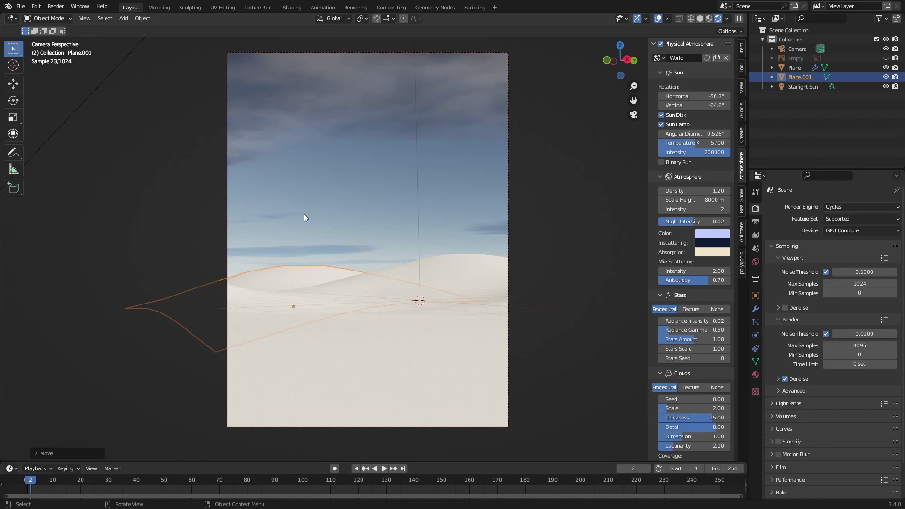
left_click(303, 214)
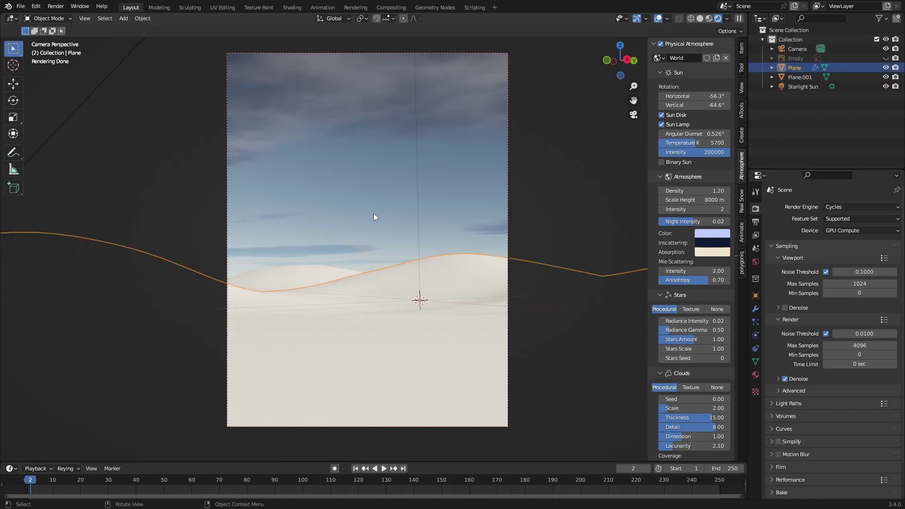
Scatter the botaniq grass European Meadow (B) over the main terrain, with Preserve Density and Include Base Material enabled.
left_click(742, 264)
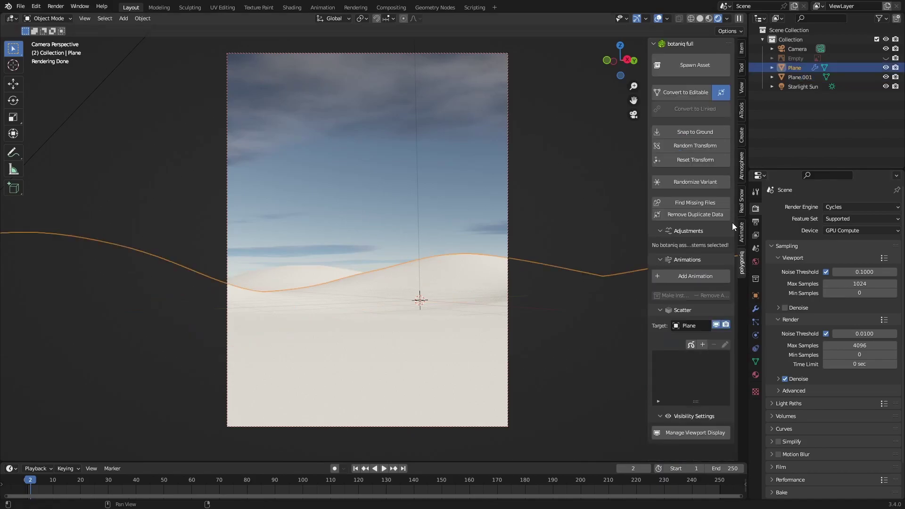
left_click(702, 345)
left_click(691, 373)
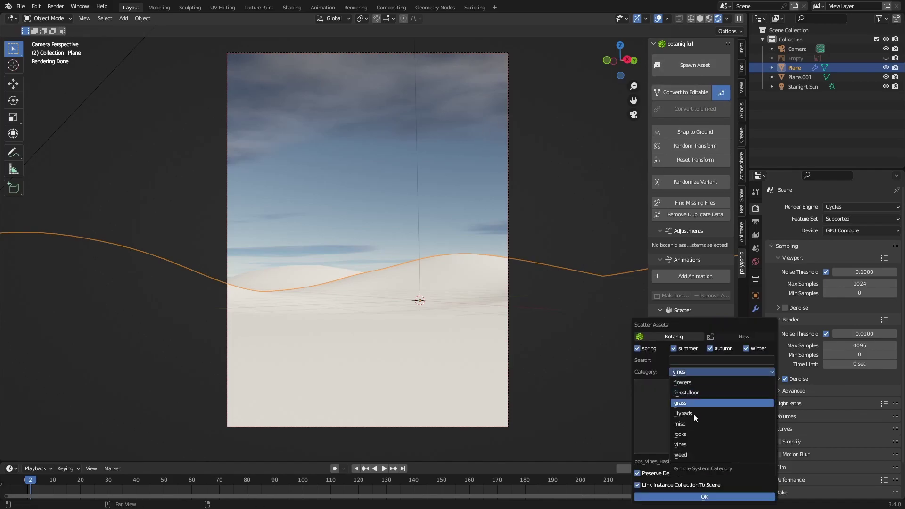
left_click(694, 405)
left_click(679, 396)
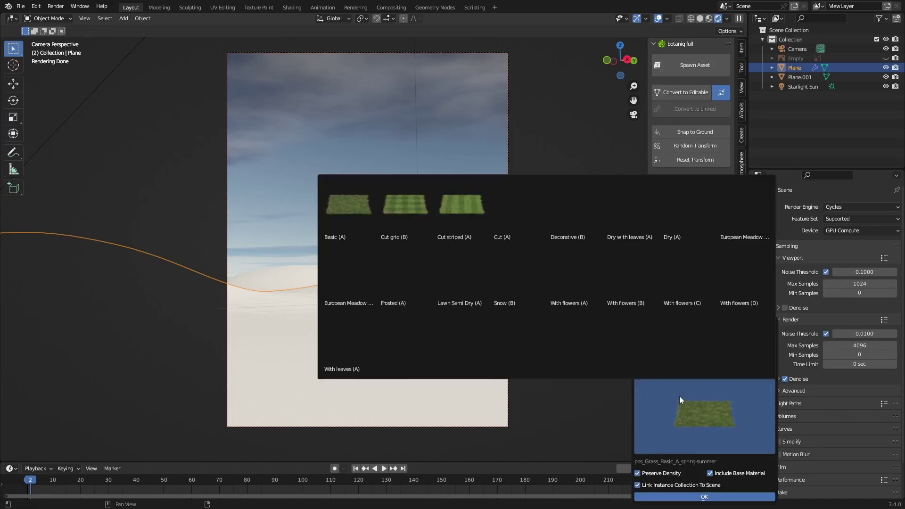
left_click(355, 284)
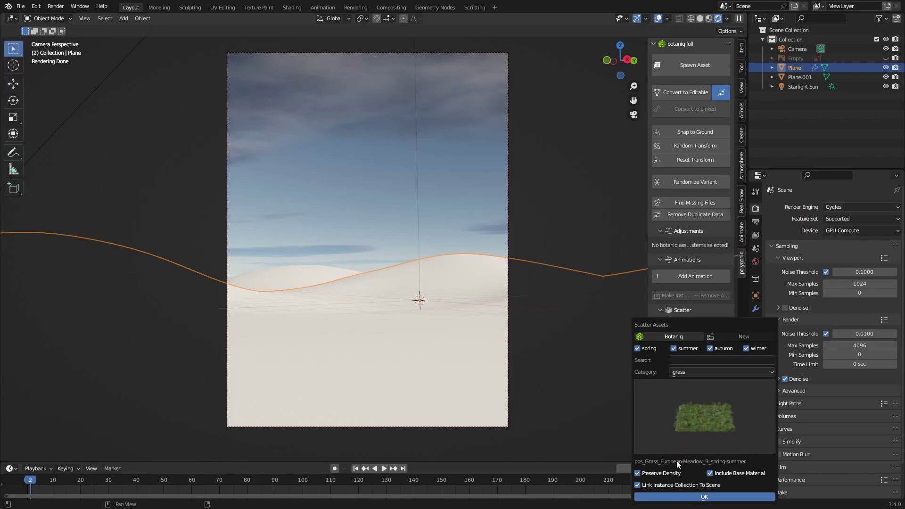
left_click(690, 500)
Measure the grass-covered terrain's width along its edge in a top view, and restore the selection tool.
middle_click_drag(453, 327, 431, 371, "shift")
scroll(453, 323, "down", 4)
key("KP_7")
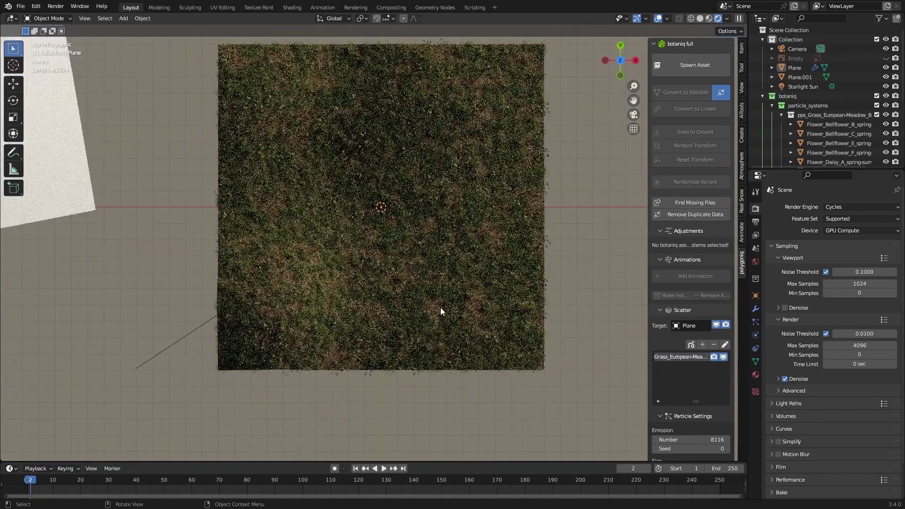
scroll(440, 308, "down", 3)
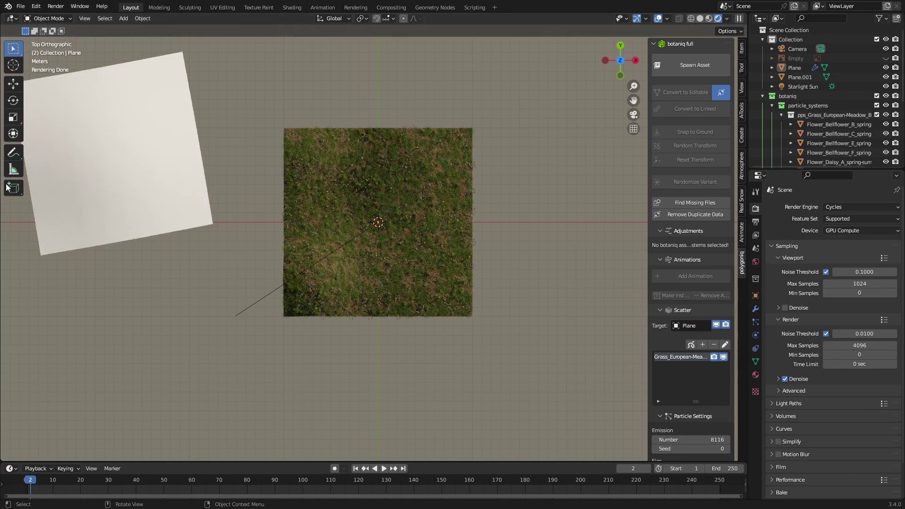
left_click(7, 165)
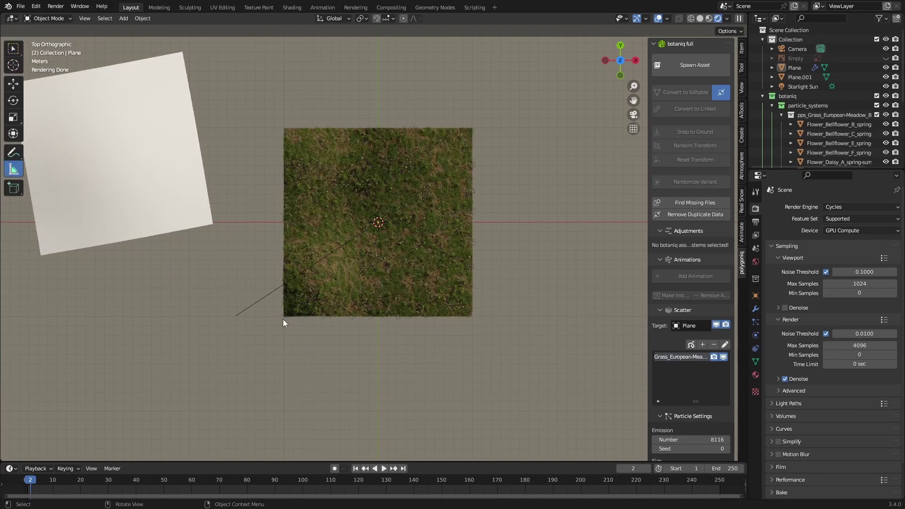
left_click_drag(282, 319, 473, 319)
middle_click_drag(472, 349, 436, 300)
scroll(437, 303, "up", 5)
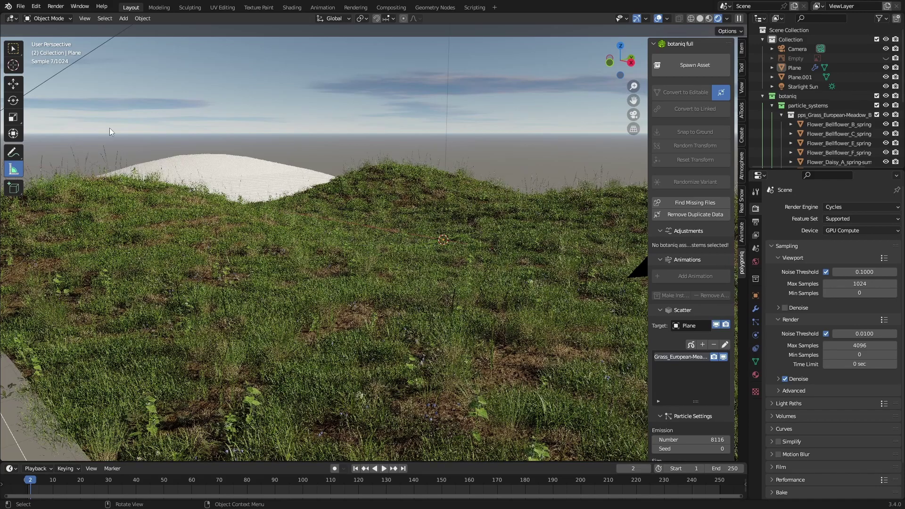
left_click(14, 48)
Select the grass-covered terrain and apply its object transform.
scroll(345, 270, "down", 4)
middle_click_drag(345, 270, 361, 285)
left_click(423, 301)
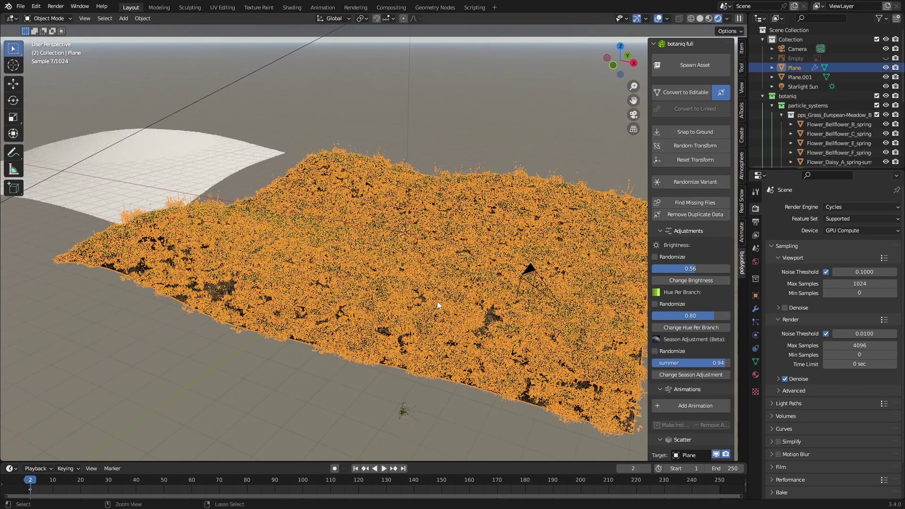
key("ctrl+a")
left_click(408, 328)
Reveal the hidden forest reference image to compare it with the terrain, and hide it again.
key("alt+h")
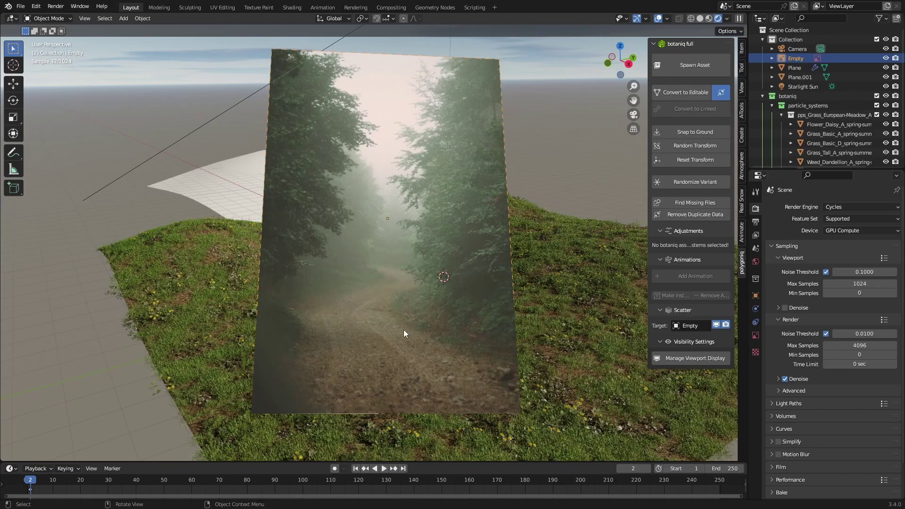
middle_click_drag(403, 329, 395, 276)
left_click(394, 270)
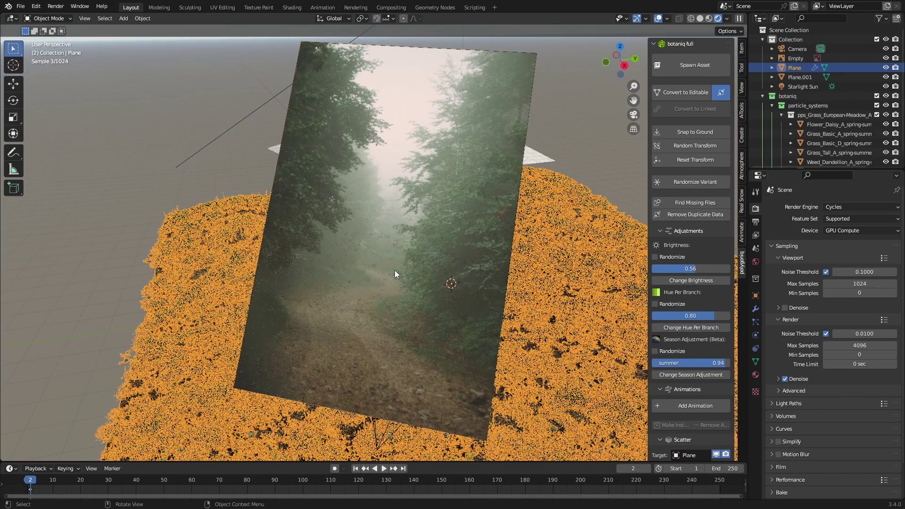
left_click(282, 139)
key("h")
Open the grass-covered terrain's mesh for editing in a top view, with all its vertices selected.
middle_click_drag(433, 329, 435, 359)
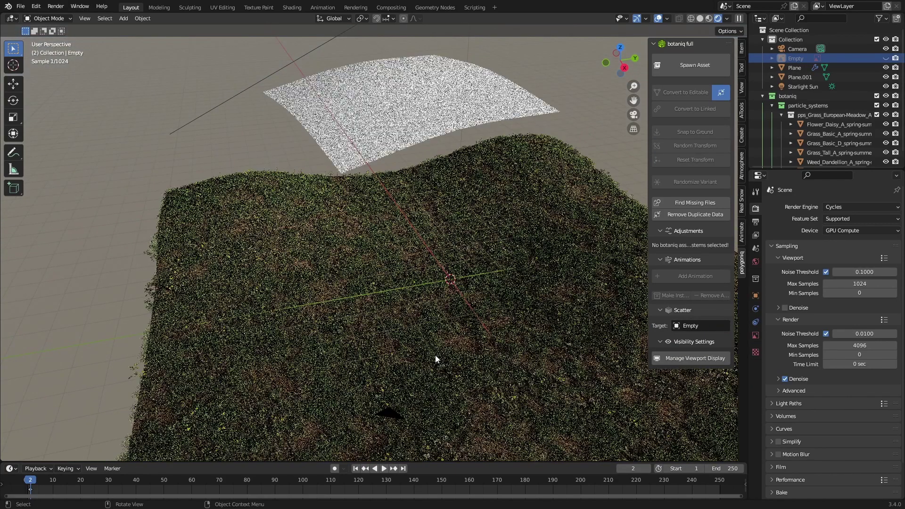
left_click(434, 355)
key("KP_7")
key("Tab")
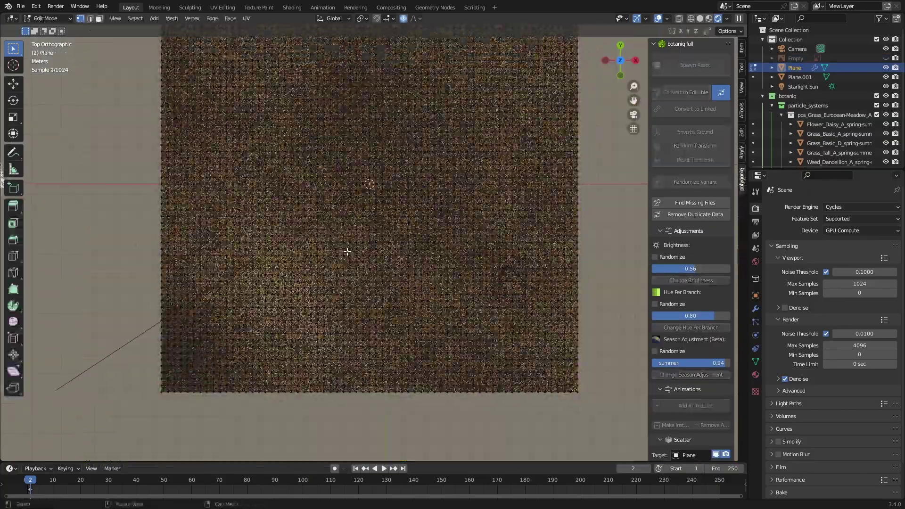
key("a")
middle_click_drag(359, 256, 390, 270, "shift")
key("Tab")
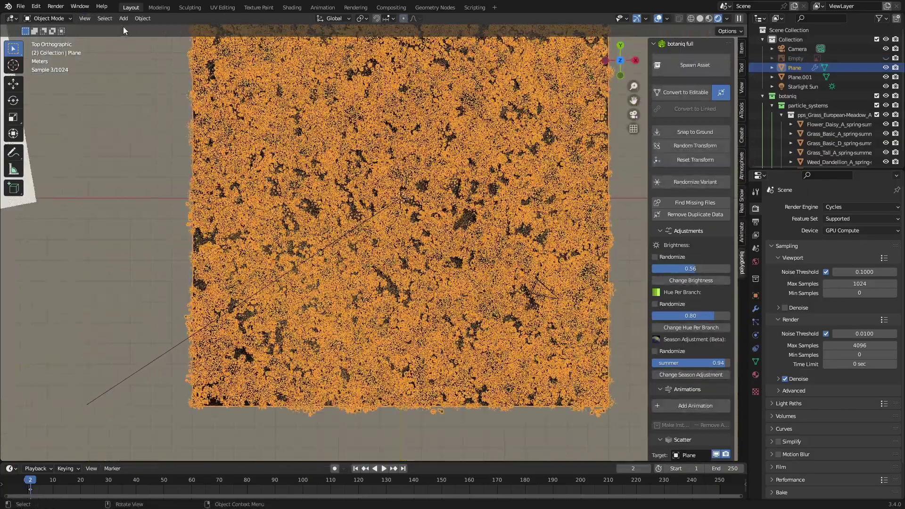
middle_click_drag(304, 249, 317, 258, "shift")
key("Tab")
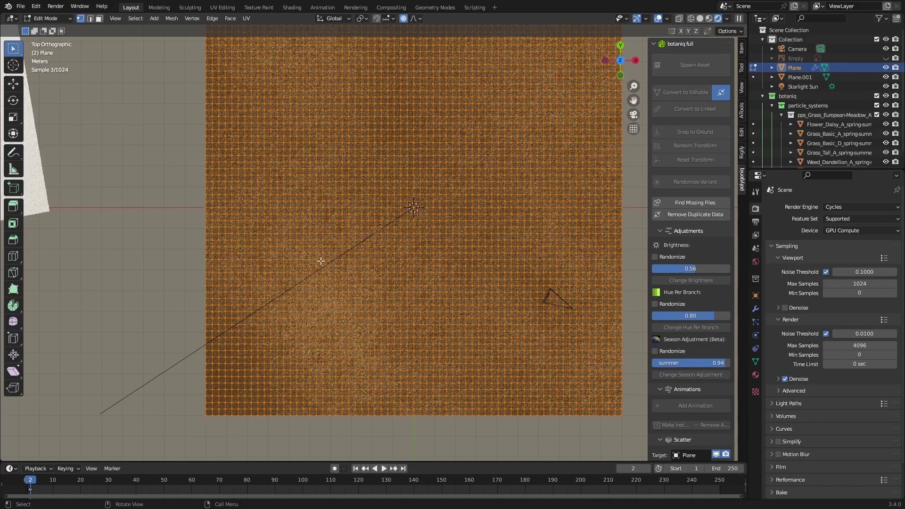
Circle-select a winding strip of vertices across the terrain, from the camera to the opposite edge, as the path.
key("w")
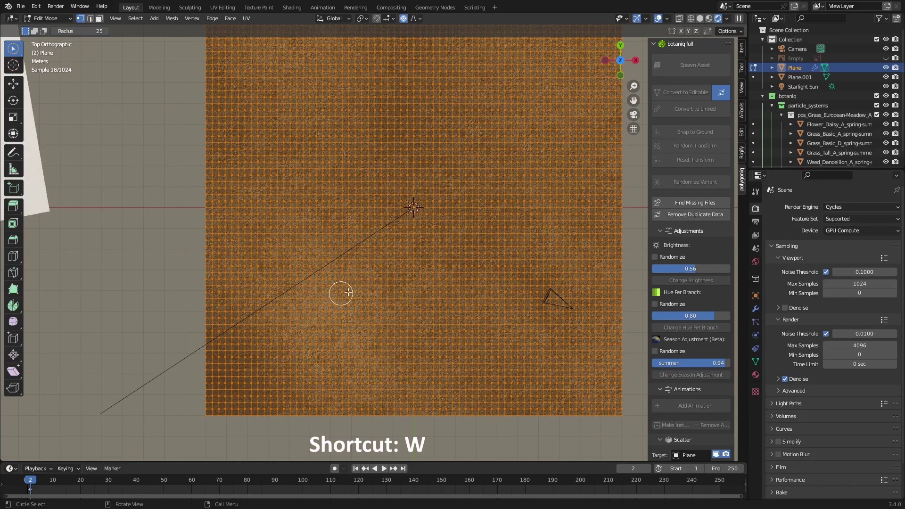
scroll(358, 300, "down", 2)
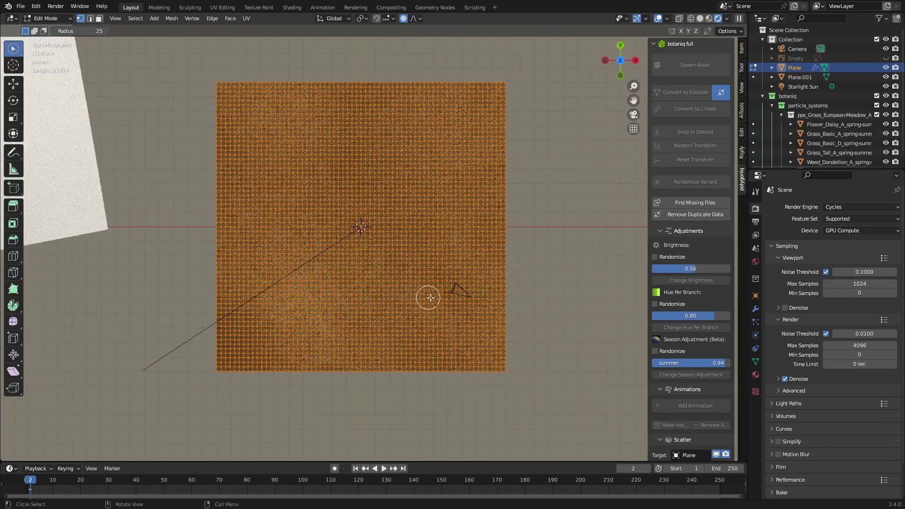
scroll(457, 293, "up", 1)
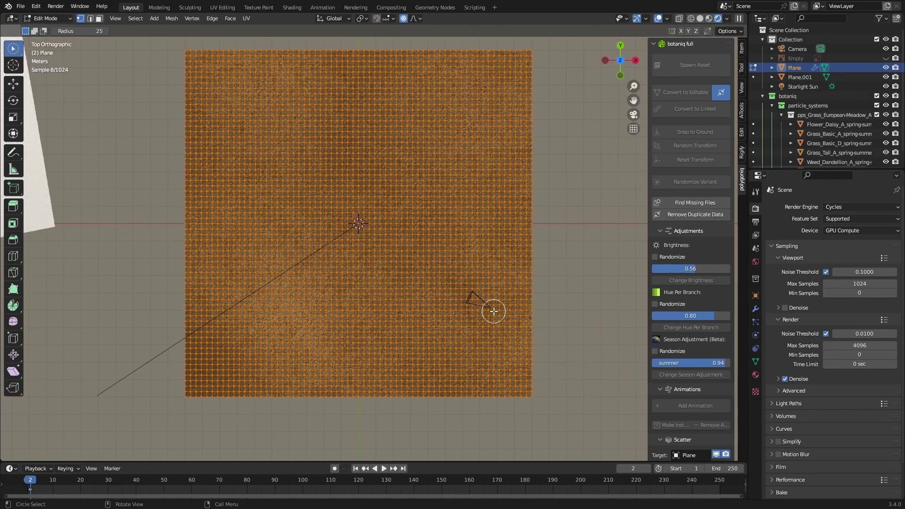
mouse_move(493, 311)
left_mouse_down()
mouse_move(391, 255)
mouse_move(355, 213)
mouse_move(286, 227)
left_mouse_up()
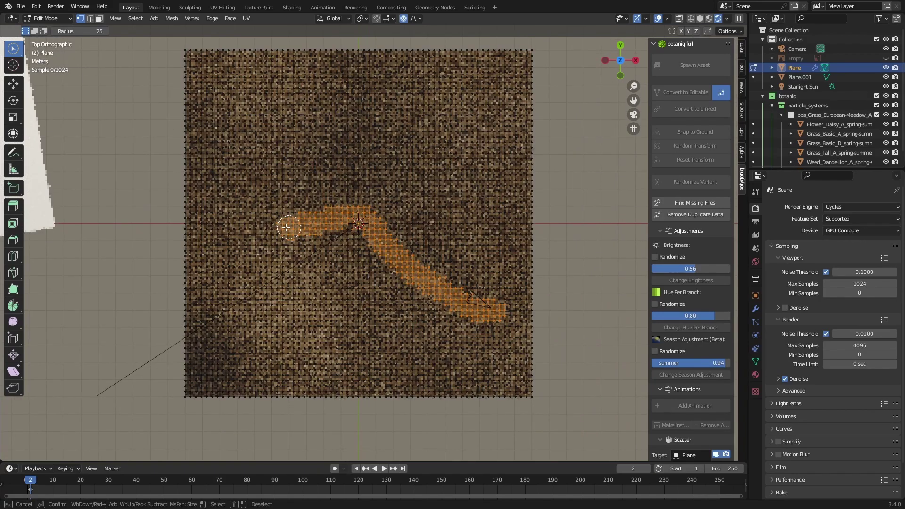
left_click_drag(226, 209, 200, 190)
Widen the path selection by growing it three times.
middle_click_drag(319, 202, 507, 335)
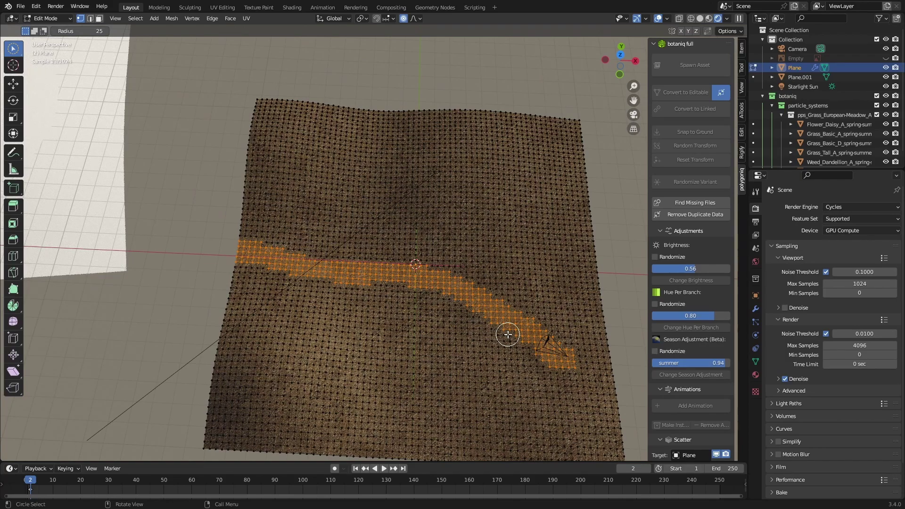
key("ctrl+KP_Add")
key("ctrl+KP_Add")
key("ctrl+KP_Add")
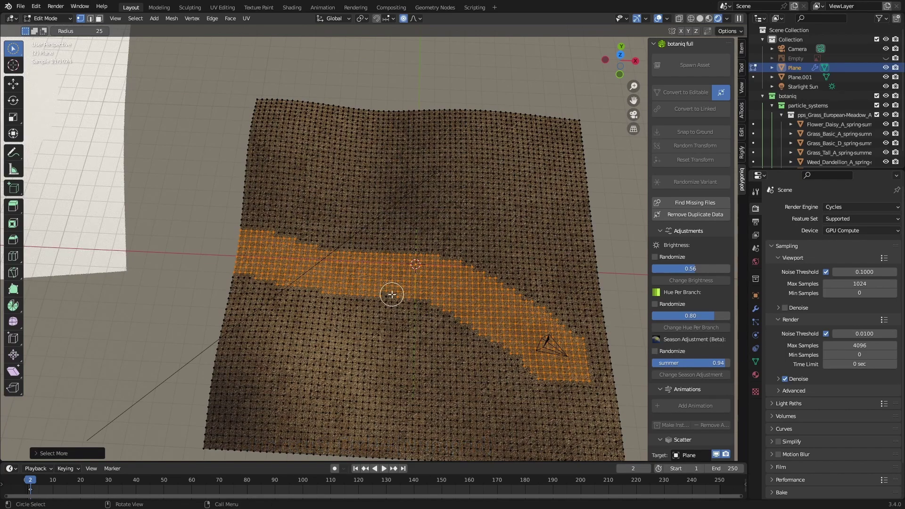
middle_click_drag(467, 323, 324, 256)
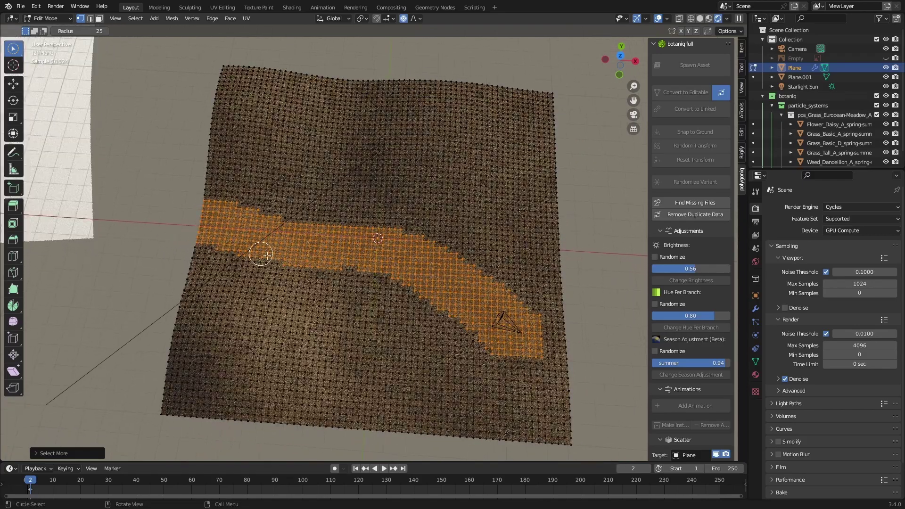
Create a vertex group on the terrain, assign the selected path vertices to it, and return to Object Mode.
left_click(755, 361)
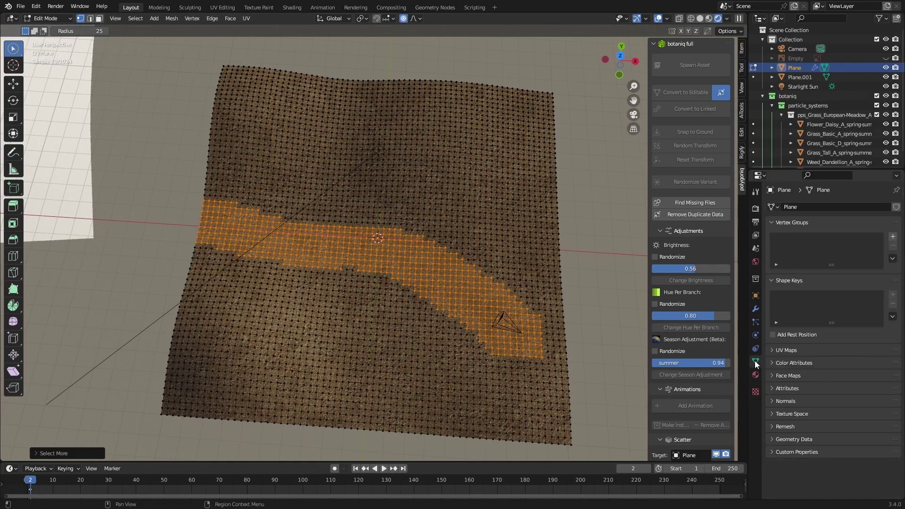
middle_click_drag(440, 360, 419, 358)
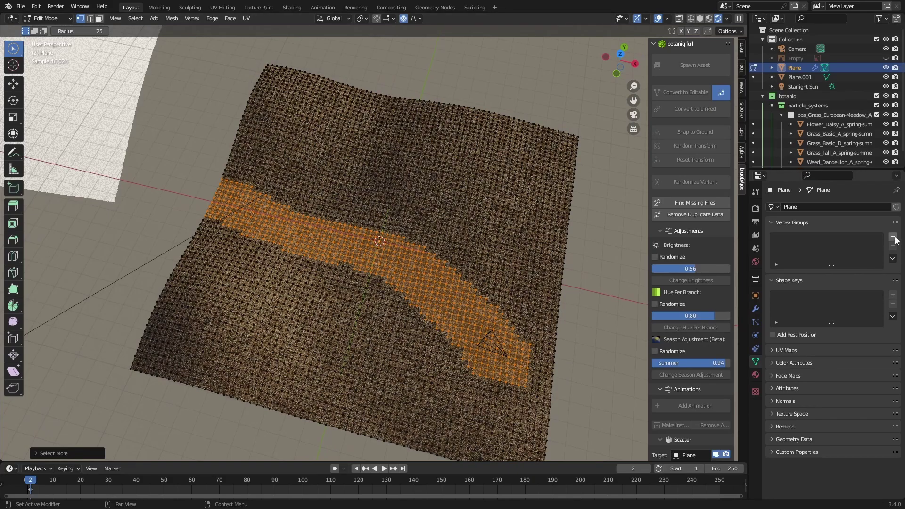
left_click(892, 237)
left_click(790, 295)
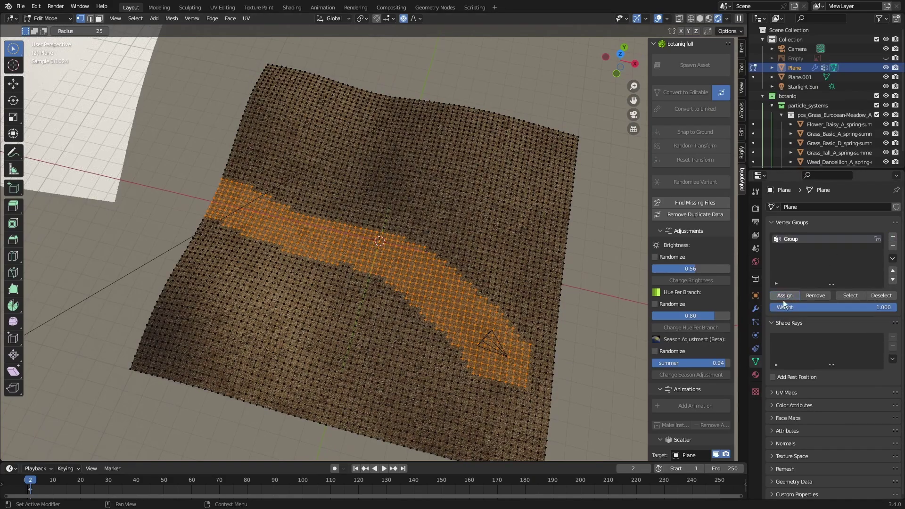
middle_click_drag(344, 344, 330, 304)
key("Tab")
Use the vertex group named Group as the density of the terrain's European Meadow grass particle system.
scroll(708, 340, "down", 10)
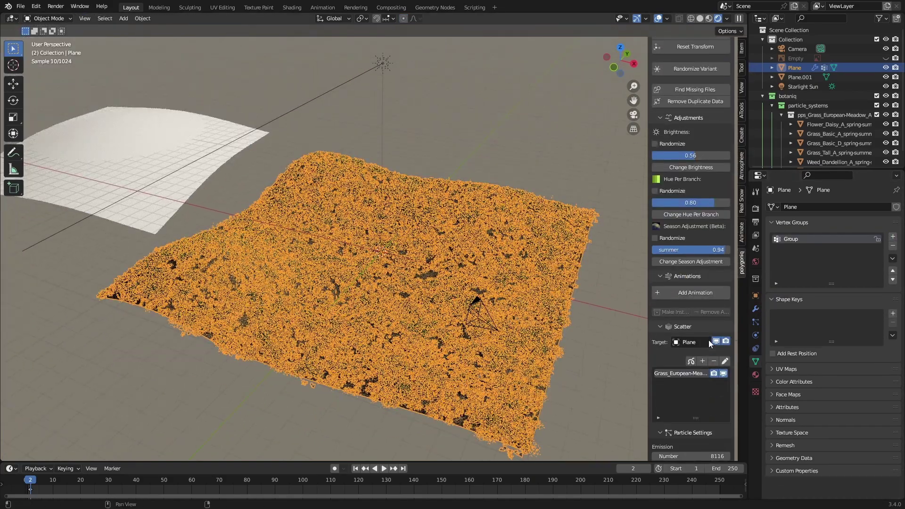
left_click(755, 322)
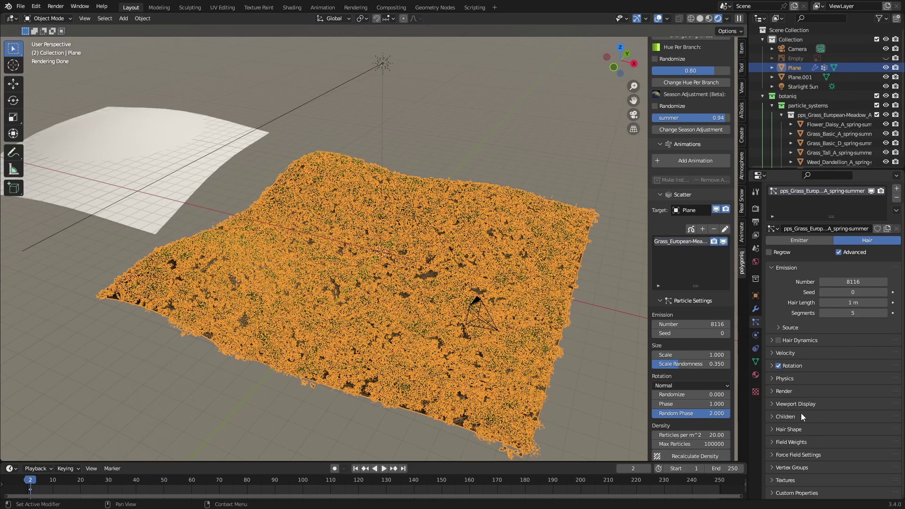
left_click(790, 465)
scroll(796, 452, "down", 5)
left_click(848, 392)
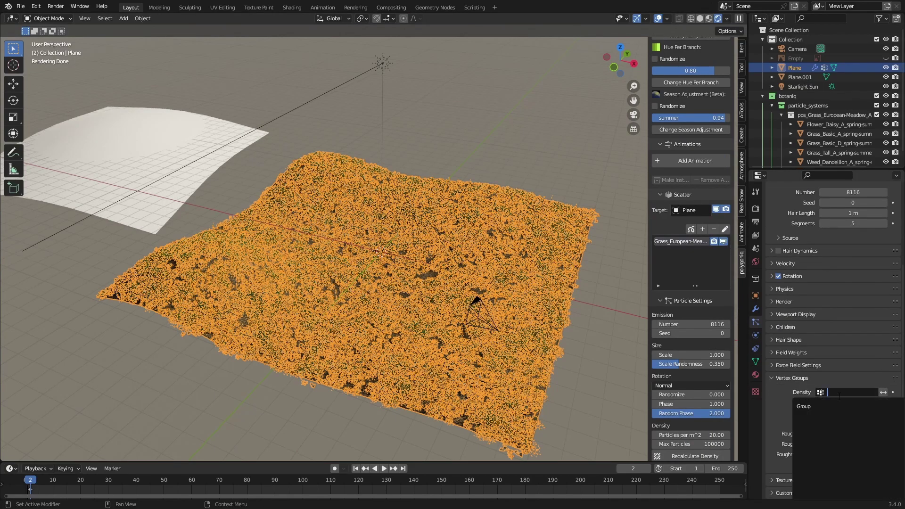
left_click(807, 406)
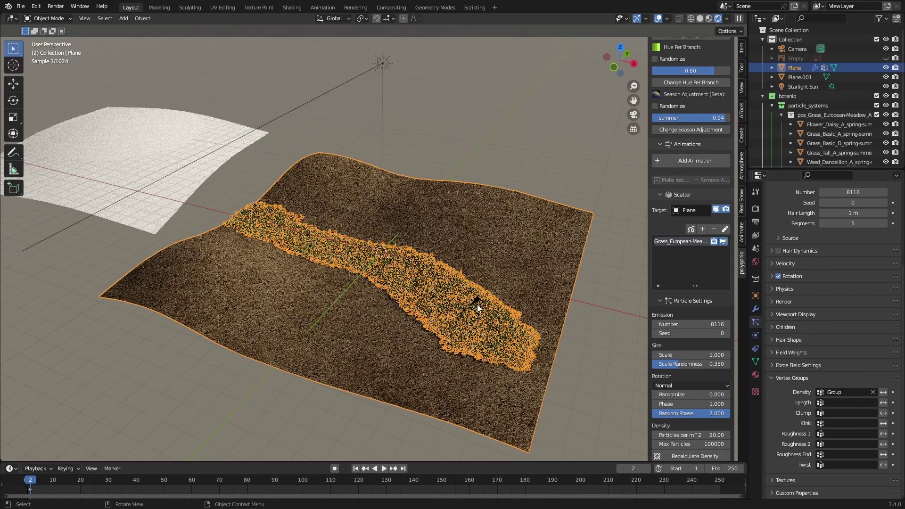
Invert the density vertex group so the grass grows only outside the path, and look at the scene through the camera.
scroll(444, 278, "up", 2)
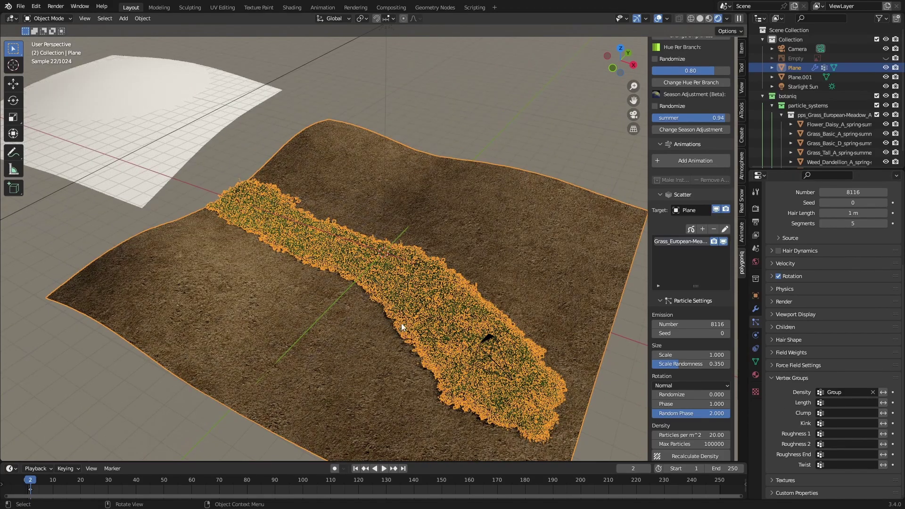
left_click(884, 396)
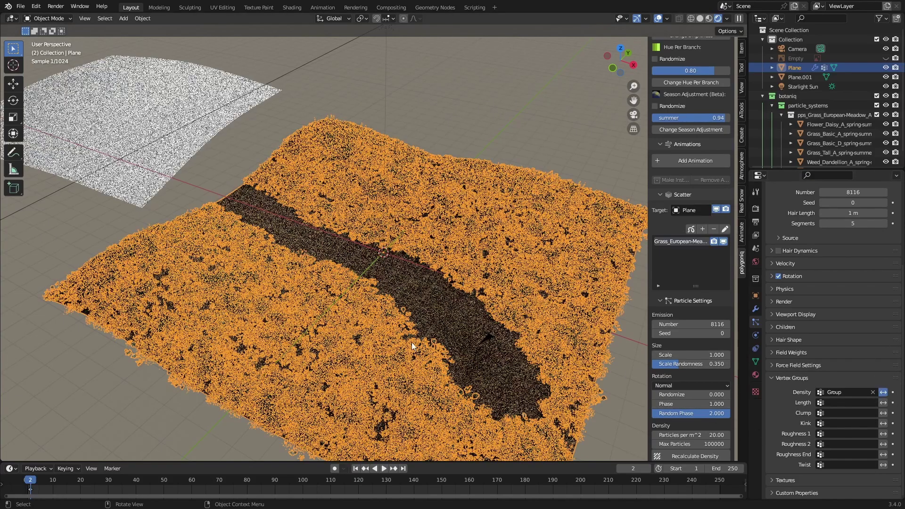
middle_click_drag(411, 342, 475, 369)
key("KP_0")
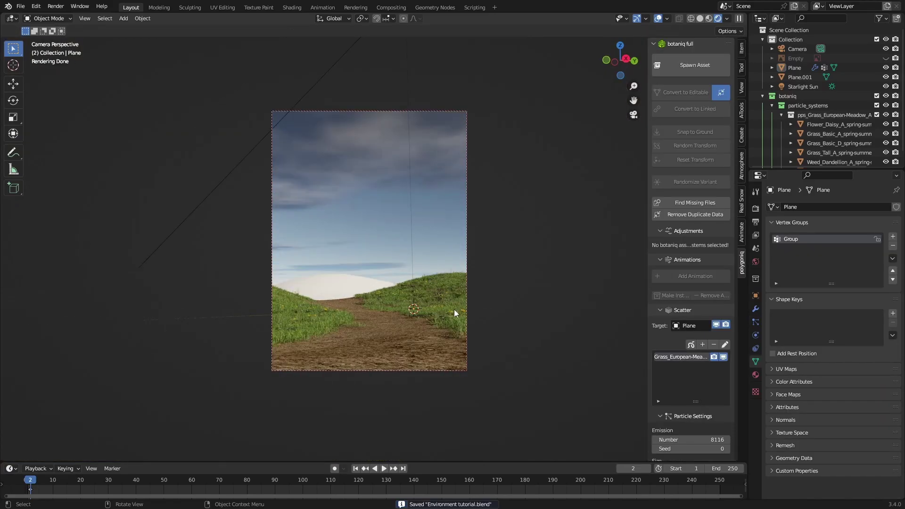
Place the 3D cursor on the grassy hillside beside the path.
mouse_move(447, 303)
middle_mouse_down()
mouse_move(458, 327)
mouse_move(452, 267)
mouse_move(448, 287)
middle_mouse_up()
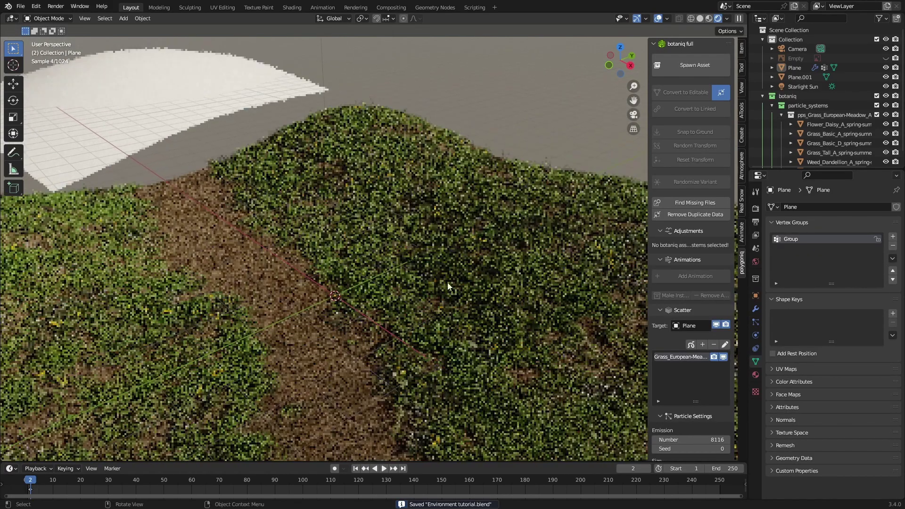
right_click_drag(459, 283, 440, 299, "shift")
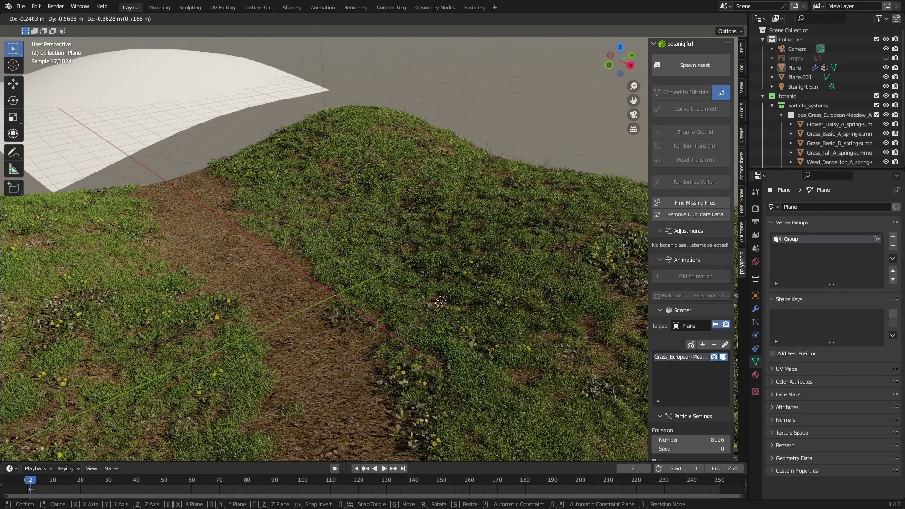
left_click(440, 301)
middle_click_drag(440, 300, 449, 285)
Spawn the botaniq coniferous tree Cedrus deodara (A) at the 3D cursor, with Use botaniq collection and Make editable enabled.
middle_click_drag(444, 279, 481, 242)
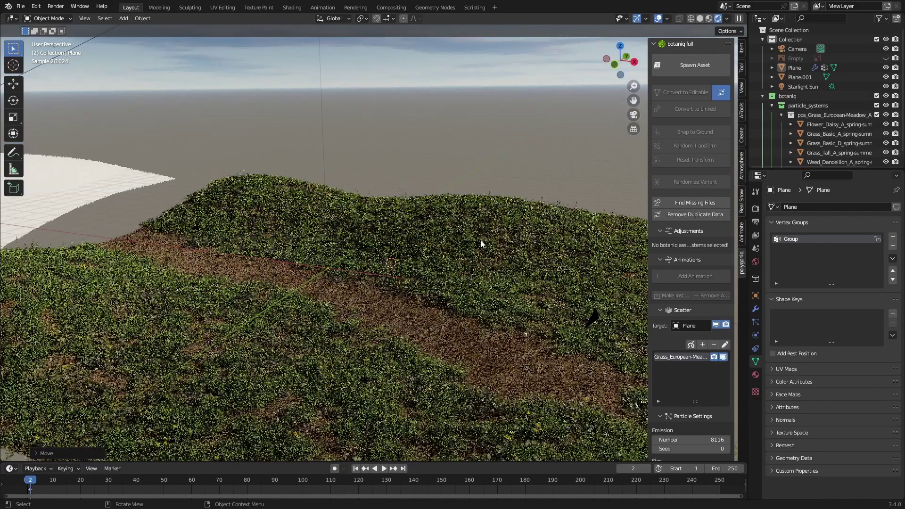
left_click(684, 70)
left_click(677, 112)
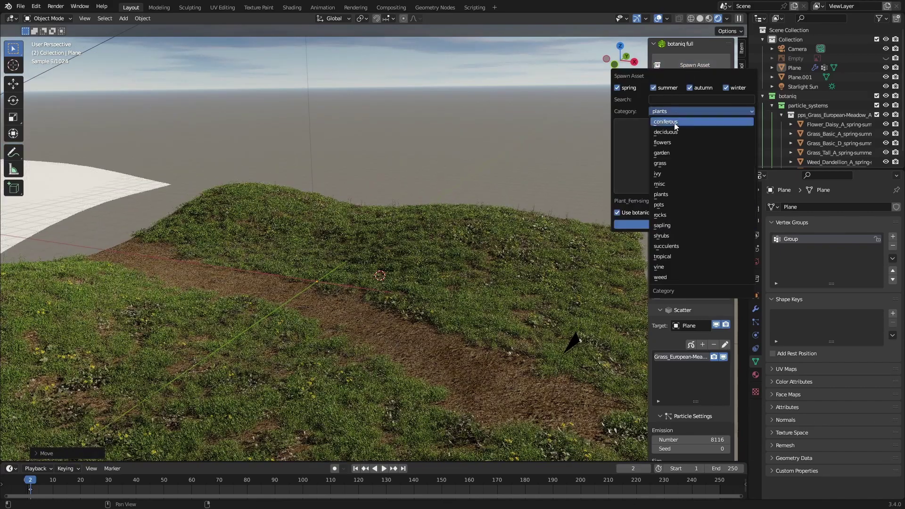
left_click(674, 133)
left_click(667, 112)
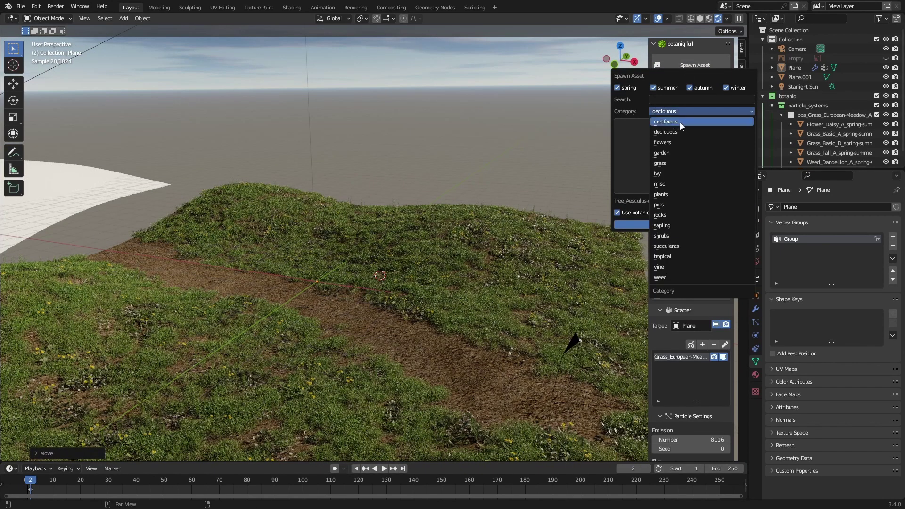
left_click(673, 122)
left_click(683, 151)
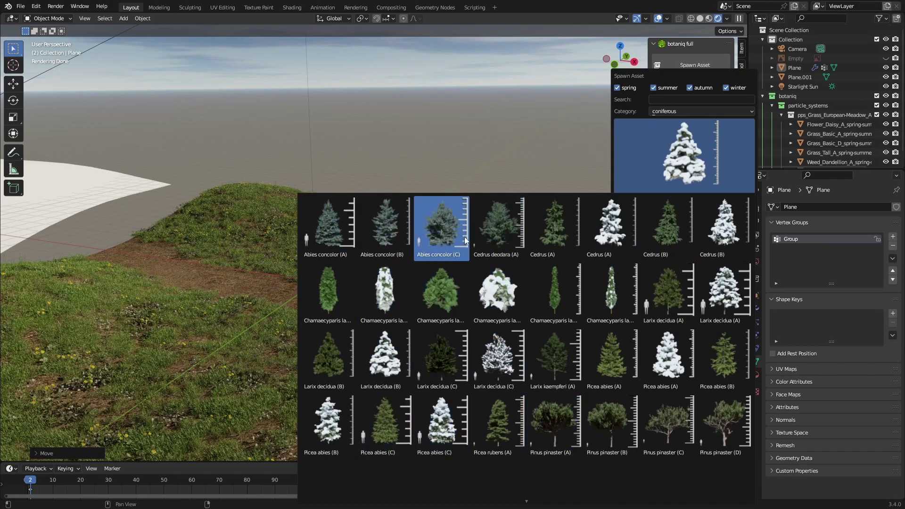
left_click(506, 241)
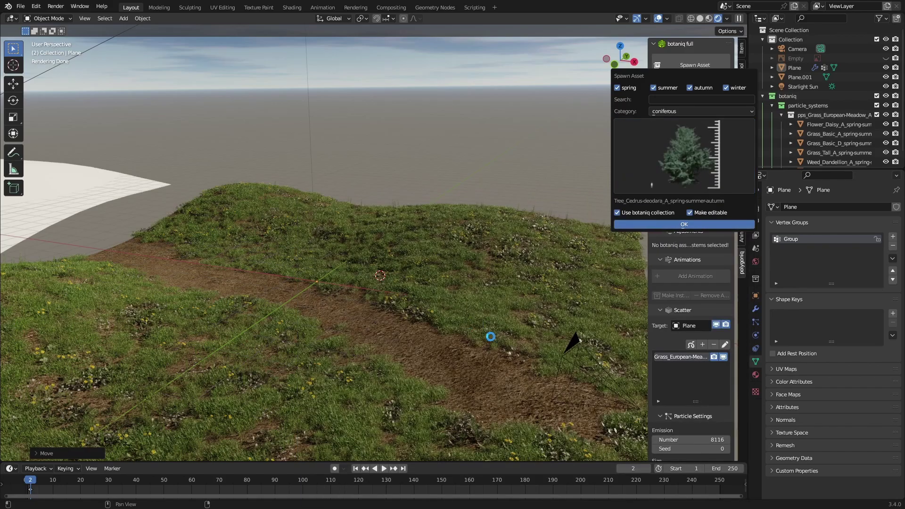
key("Return")
Save the file, preview the cedar up close in rendered shading, and restore solid shading.
key("s")
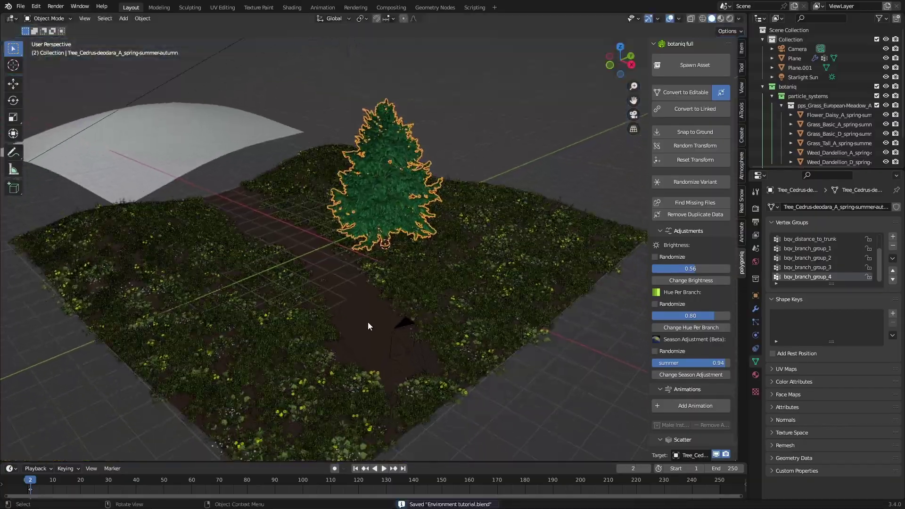
mouse_move(368, 321)
middle_mouse_down()
mouse_move(349, 325)
mouse_move(327, 358)
mouse_move(349, 309)
mouse_move(461, 300)
mouse_move(476, 288)
mouse_move(441, 311)
middle_mouse_up()
scroll(349, 324, "up", 2)
scroll(350, 309, "up", 4)
left_click(728, 18)
scroll(508, 273, "down", 2)
left_click(699, 19)
Lower the cedar slightly along Z in the camera view, rotate it a little, and deselect it.
key("KP_0")
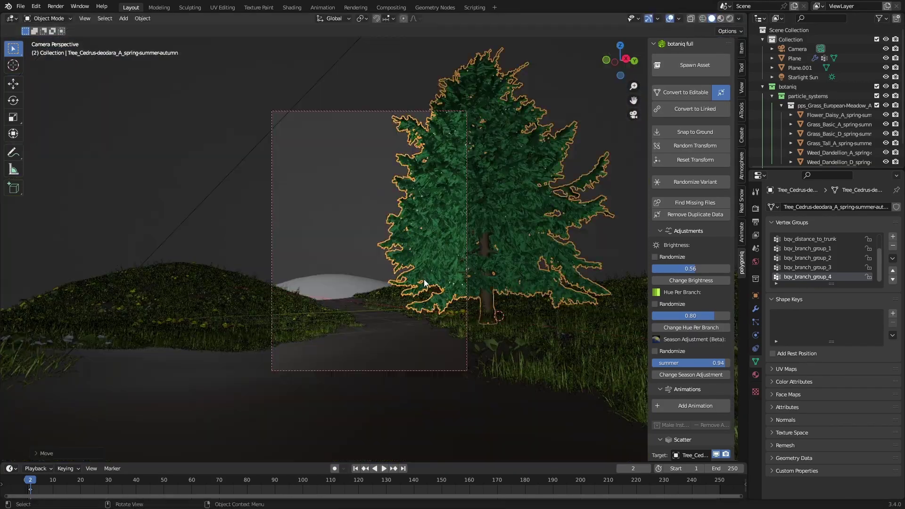
key("g")
key("z")
left_click(418, 307)
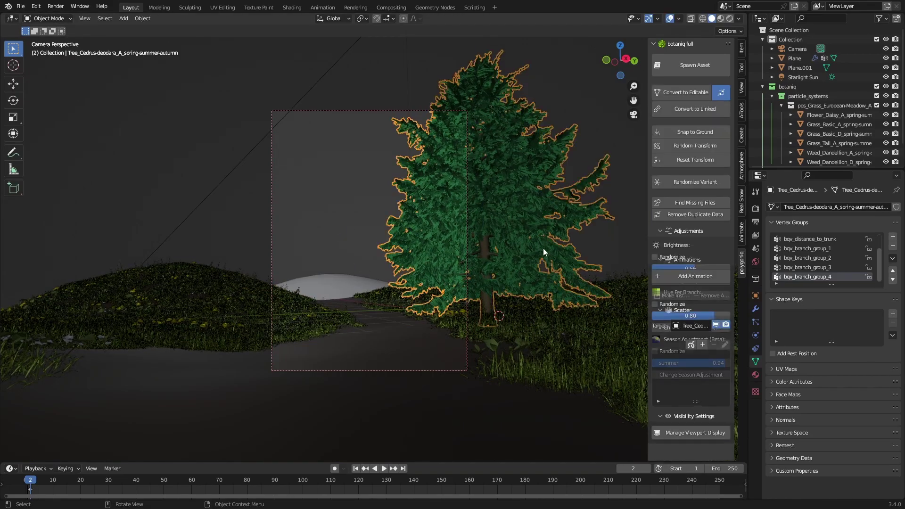
key("r")
left_click(360, 219)
left_click(360, 221)
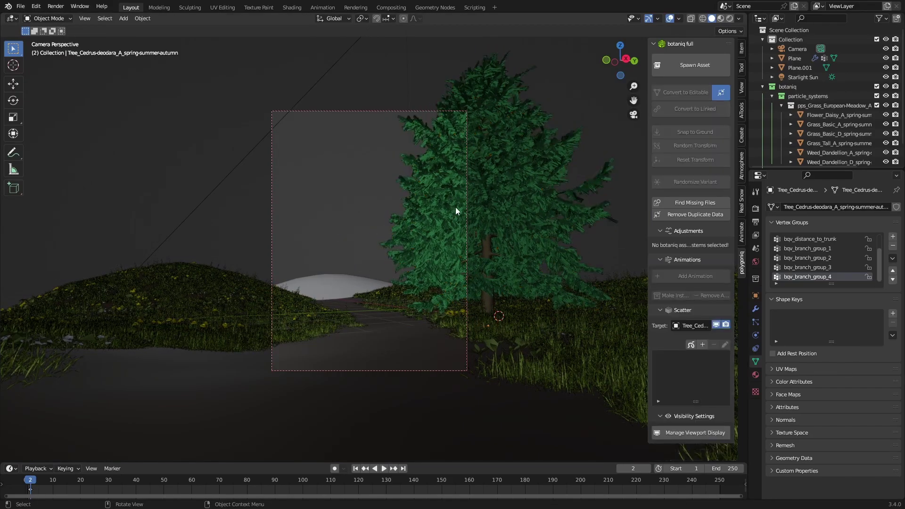
Make a linked duplicate of the cedar, moved about -3.44 m in X and 1.35 m in Y, and show its duplication options.
left_click(434, 216)
middle_click_drag(434, 216, 441, 257)
key("alt+d")
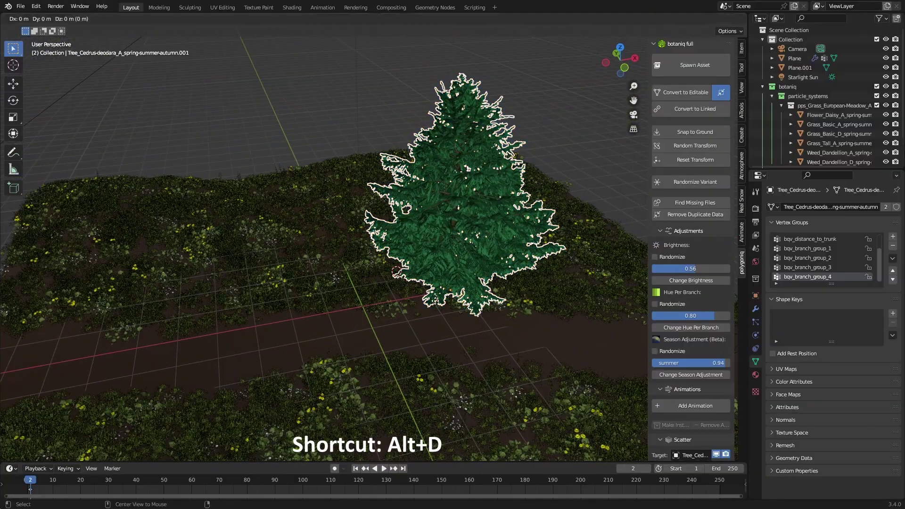
left_click(498, 334)
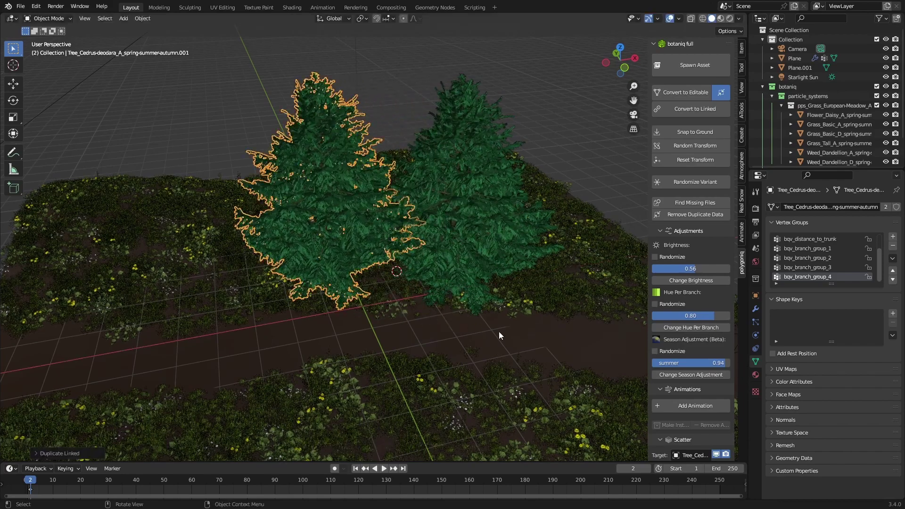
left_click(43, 452)
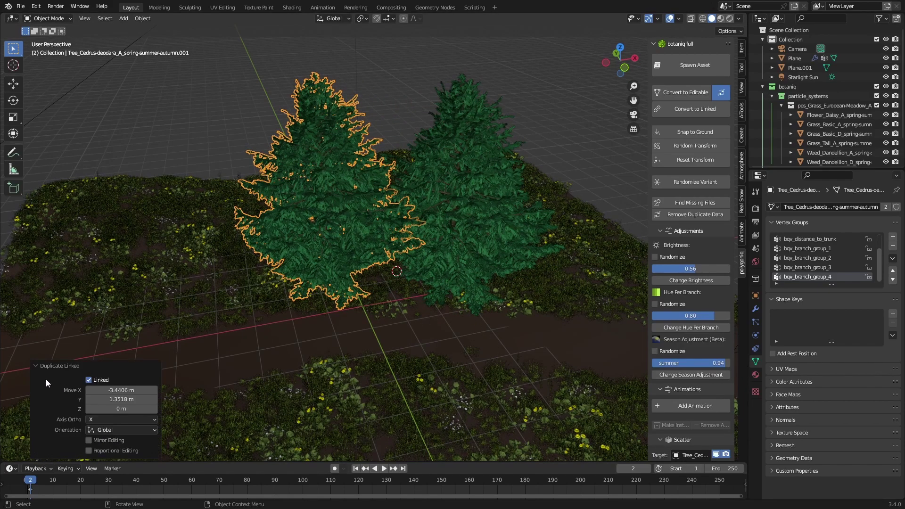
Circle-select a few outer branches of the duplicated cedar in Edit Mode and move them to test the linked mesh.
key("KP_Decimal")
key("Tab")
key("a")
key("c")
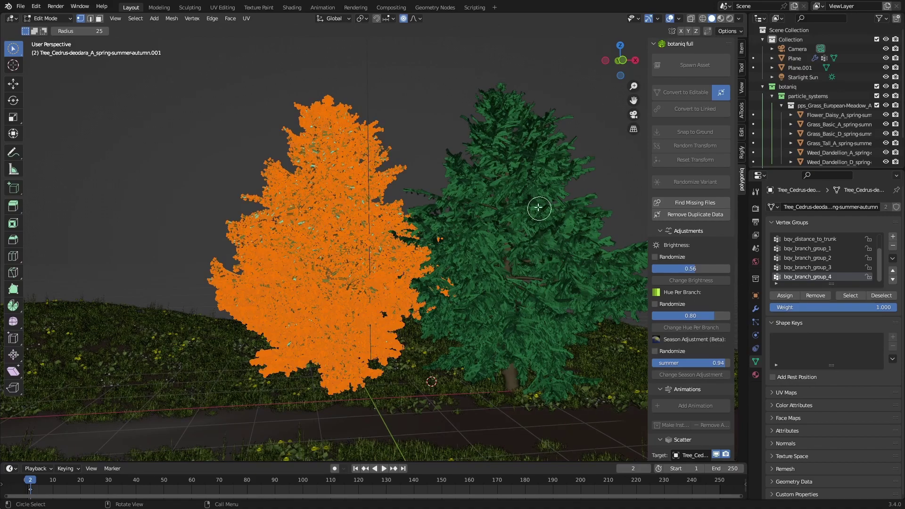
left_click(206, 217)
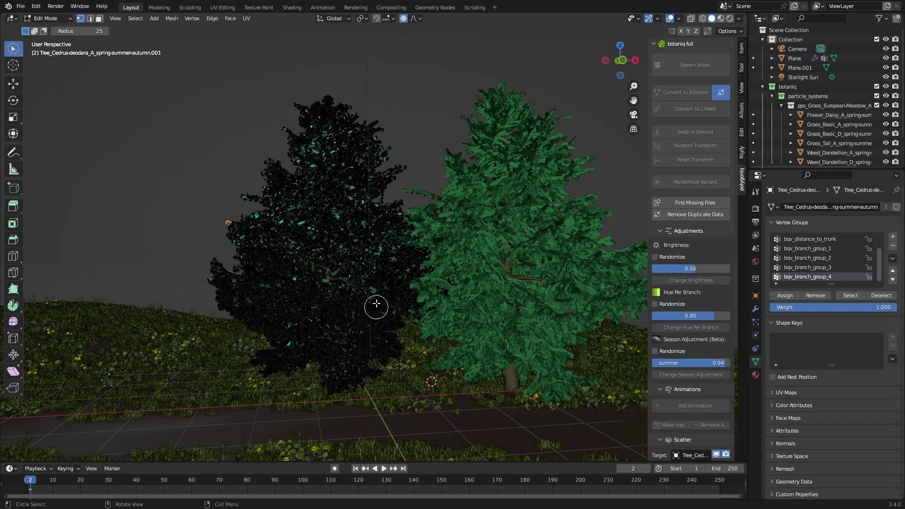
key("g")
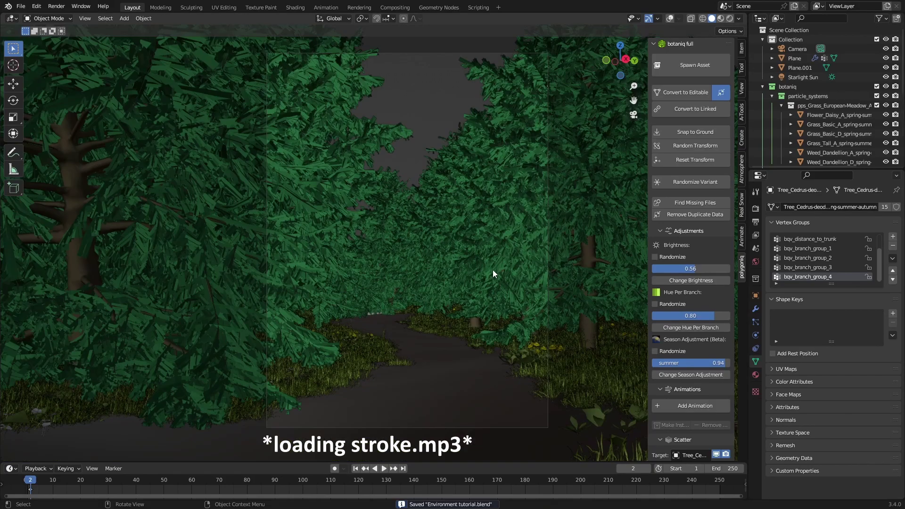
Preview the forest in rendered shading, from the camera view and from a distant overview.
middle_click_drag(506, 255, 492, 250, "shift")
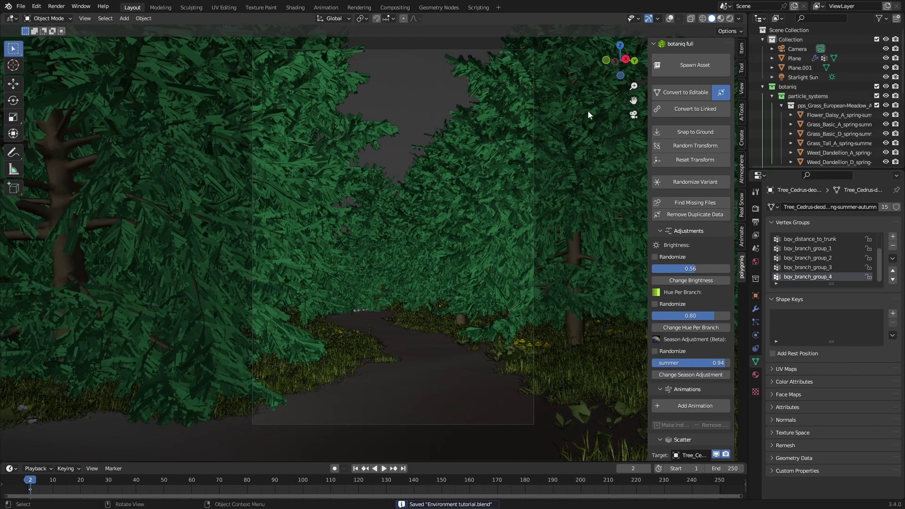
left_click(730, 18)
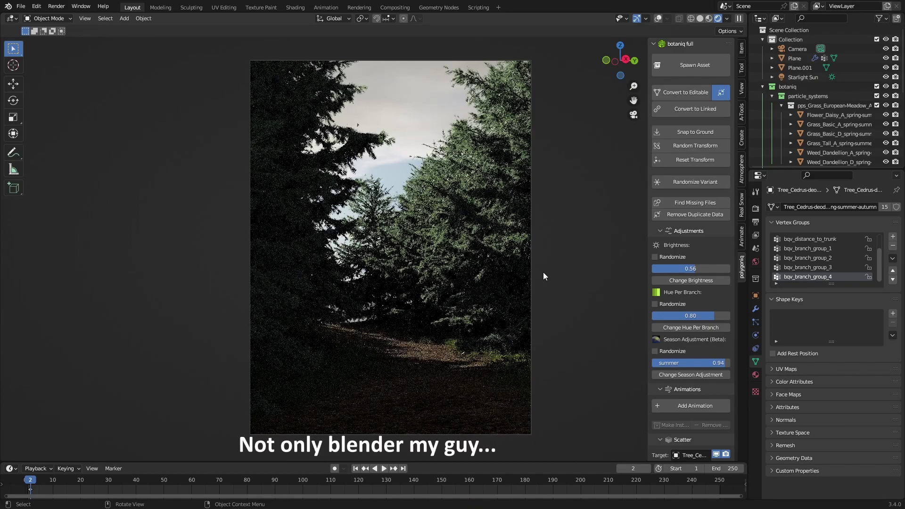
middle_click_drag(543, 273, 531, 330)
scroll(536, 298, "down", 10)
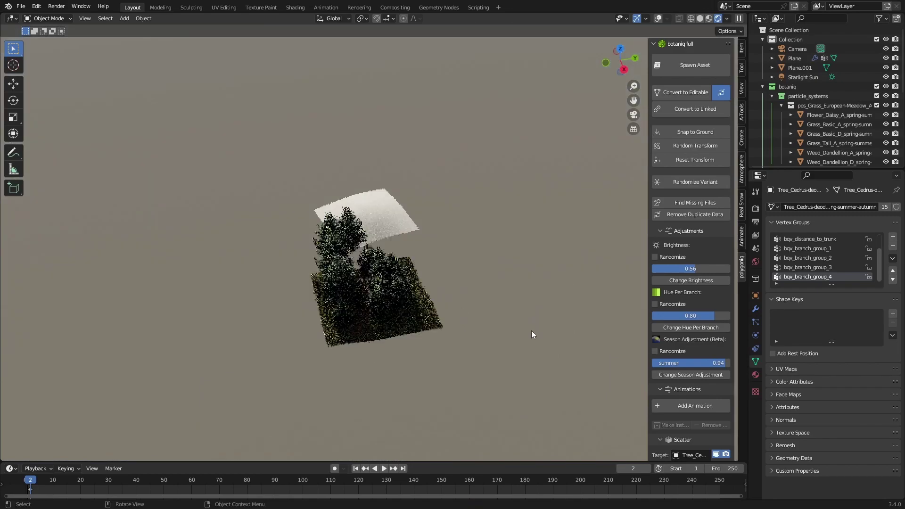
Select the white plane behind the forest and turn on the viewport overlays.
left_click(385, 214)
scroll(446, 324, "up", 3)
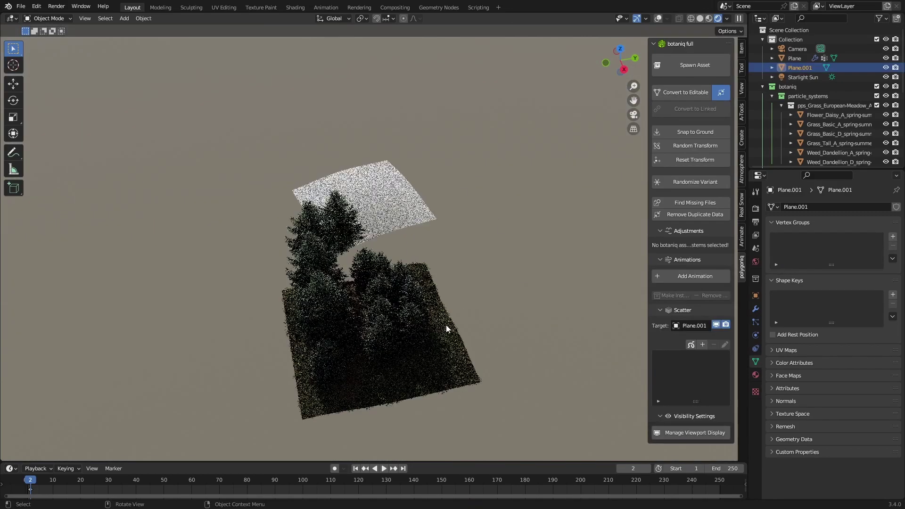
left_click(657, 18)
middle_click_drag(570, 185, 461, 261)
scroll(424, 277, "up", 5)
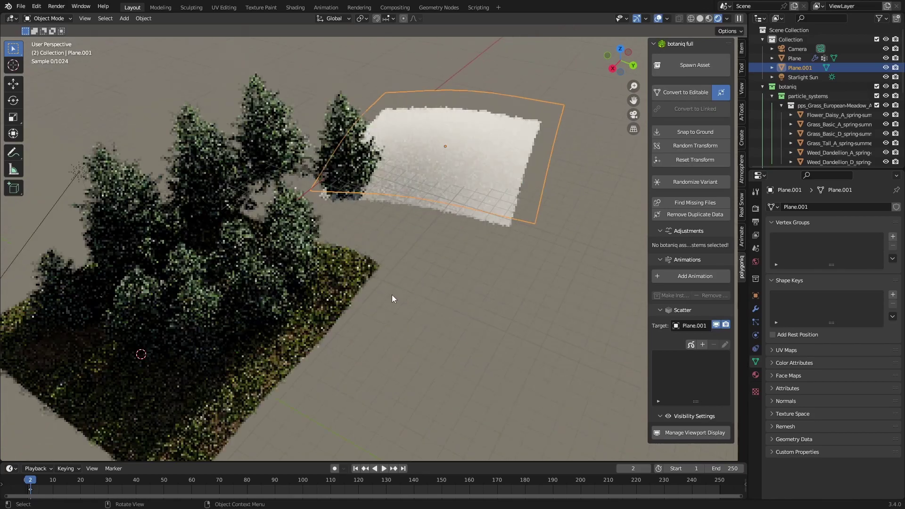
Link the grassy ground plane's materials to the white plane behind the forest, leaving only that background plane selected.
left_click(339, 310)
left_click(424, 174, "shift")
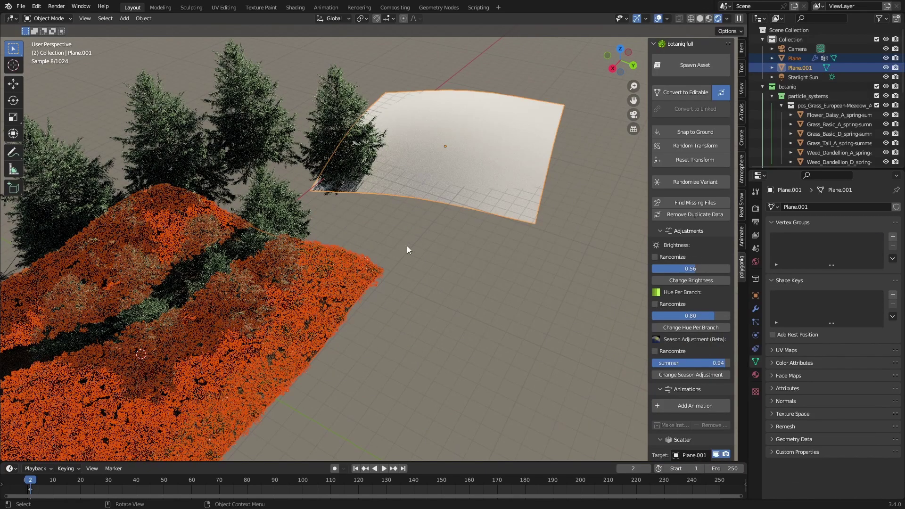
left_click(363, 295, "shift")
middle_click_drag(452, 283, 434, 147)
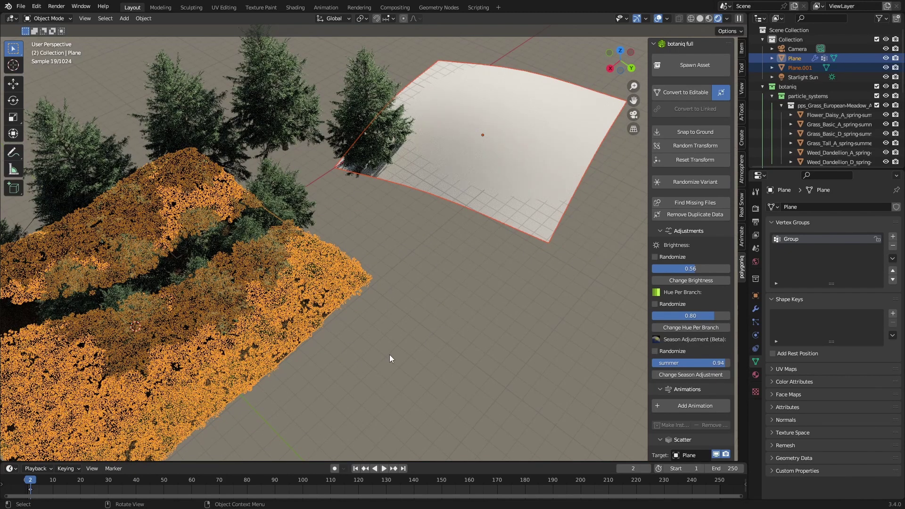
key("ctrl+l")
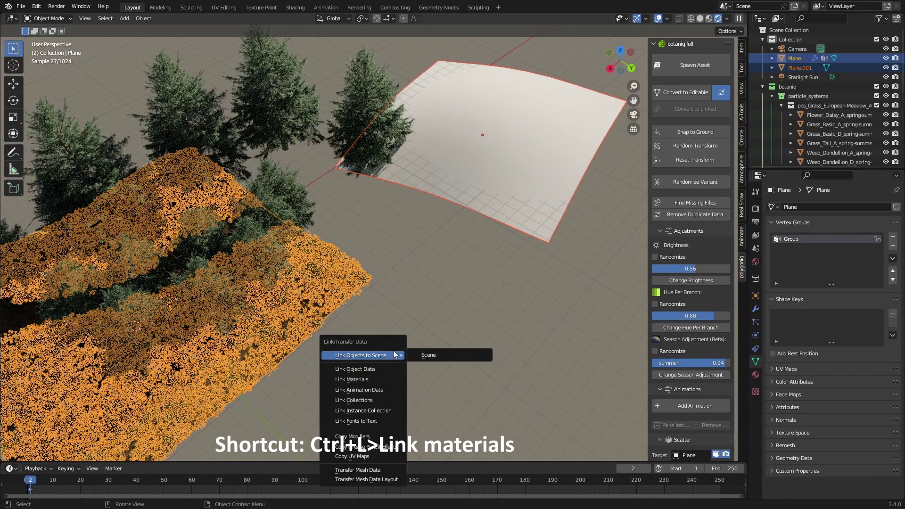
left_click(361, 378)
left_click(457, 214)
Return to the rendered camera view to check the scene, and save the file.
key("KP_0")
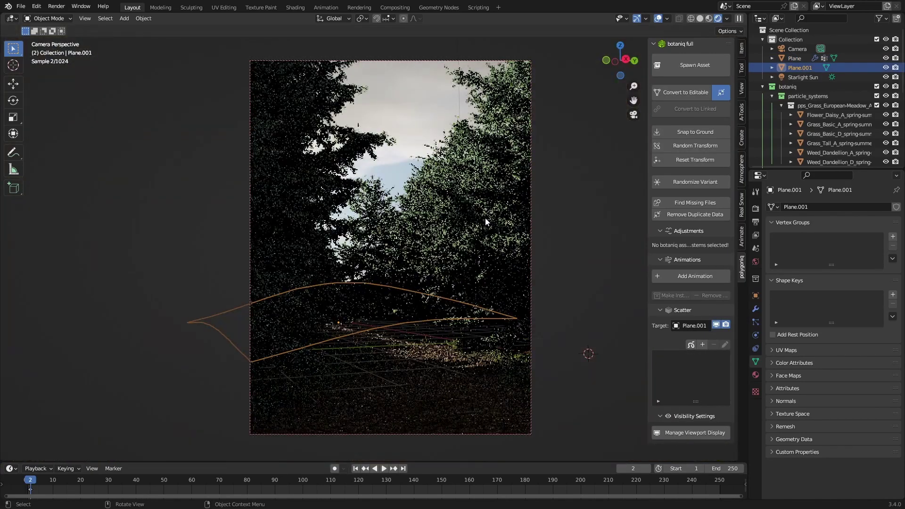
left_click(485, 217)
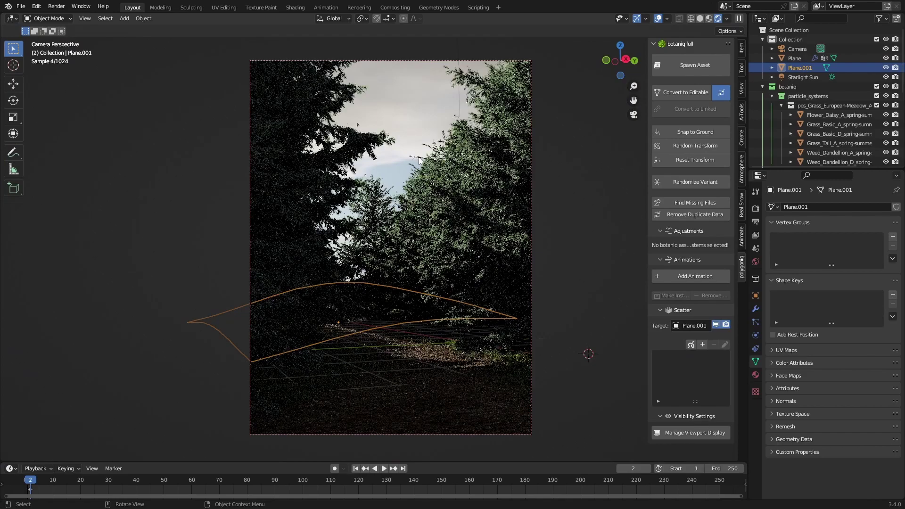
key("ctrl+s")
Add a mesh cube at the 3D cursor and switch to solid shading with an overview of the forest.
key("shift+a")
mouse_move(426, 230)
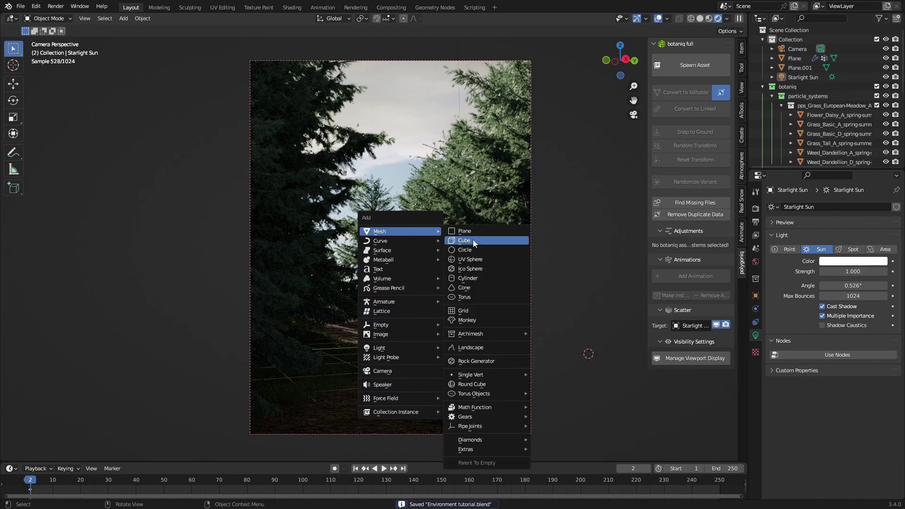
left_click(473, 239)
mouse_move(471, 244)
middle_mouse_down()
mouse_move(497, 260)
mouse_move(518, 243)
mouse_move(499, 273)
middle_mouse_up()
scroll(473, 250, "down", 5)
key("z")
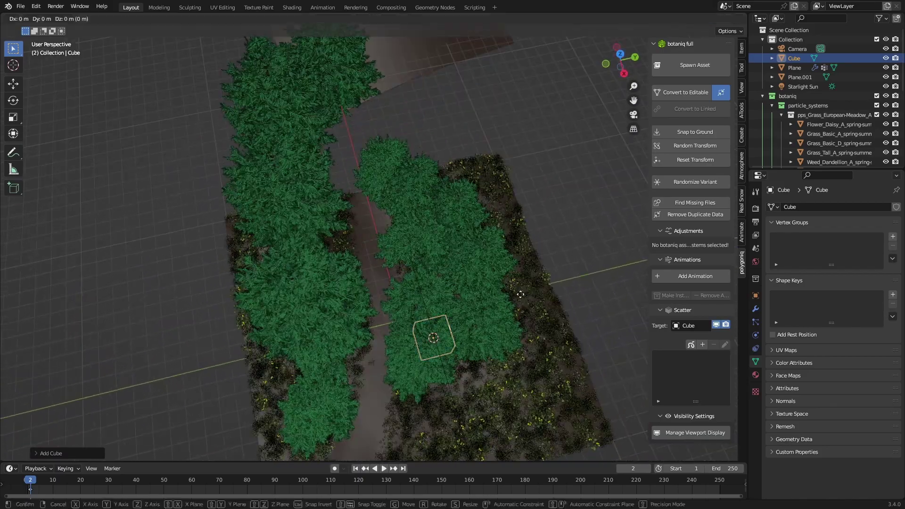
Move the cube over the path between the trees and scale it up to enclose the forest.
key("g")
left_click(447, 216)
key("s")
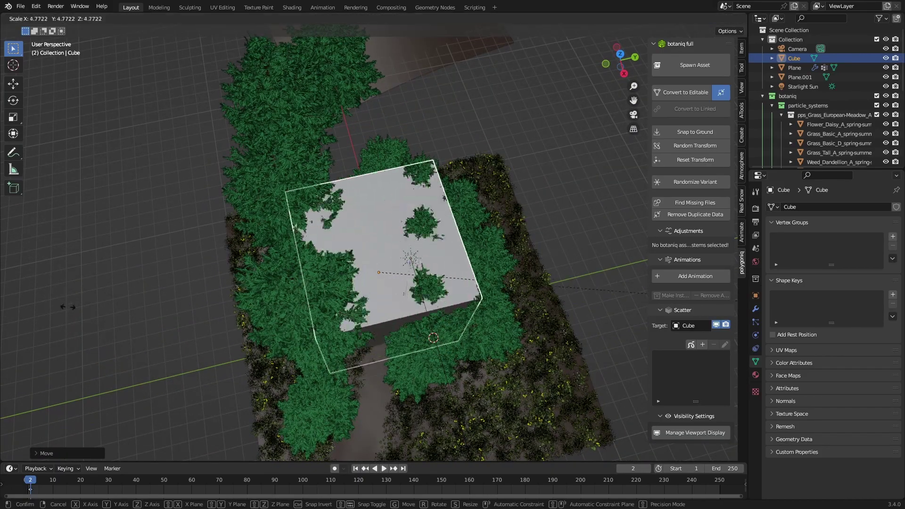
left_click(672, 396)
Save the file and lower the cube about 0.33 m along Z in the camera view so its base sits below the ground.
key("KP_0")
key("ctrl+s")
scroll(425, 355, "down", 1)
middle_click_drag(423, 364, 426, 343, "shift")
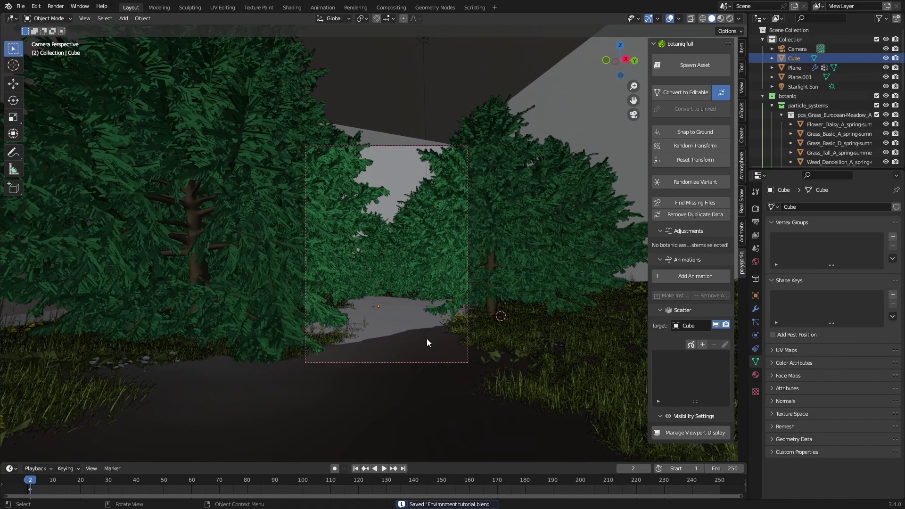
scroll(415, 355, "up", 1)
key("g")
key("z")
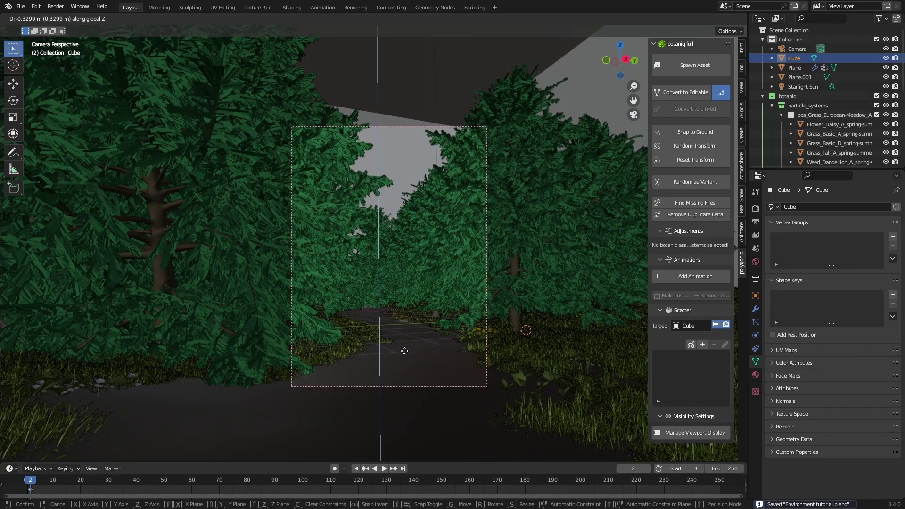
left_click(404, 351)
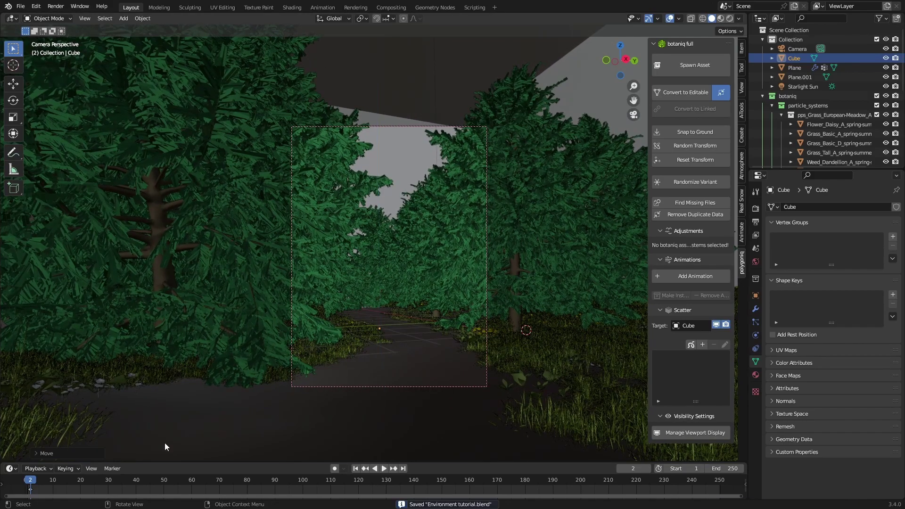
Replace the timeline with an enlarged Shader Editor and create a new material for the cube.
left_click(9, 468)
left_click(47, 443)
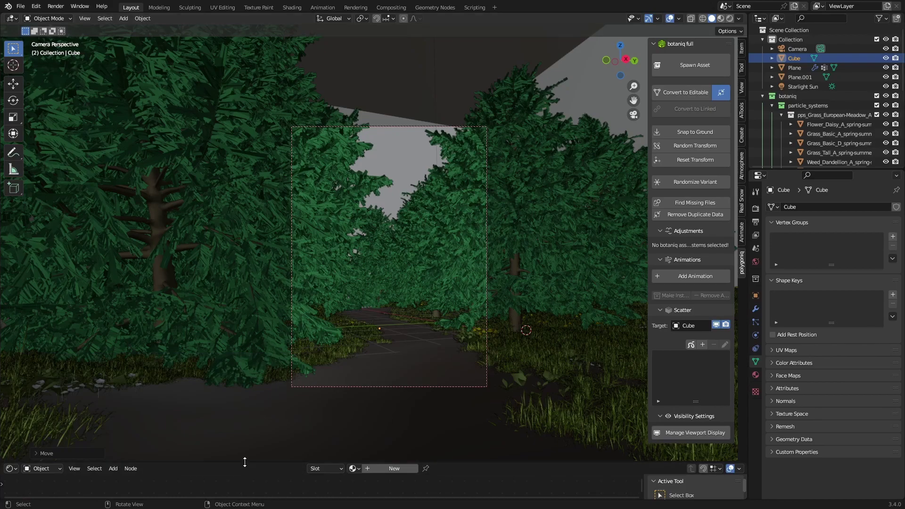
left_click_drag(244, 462, 347, 349)
left_click(391, 354)
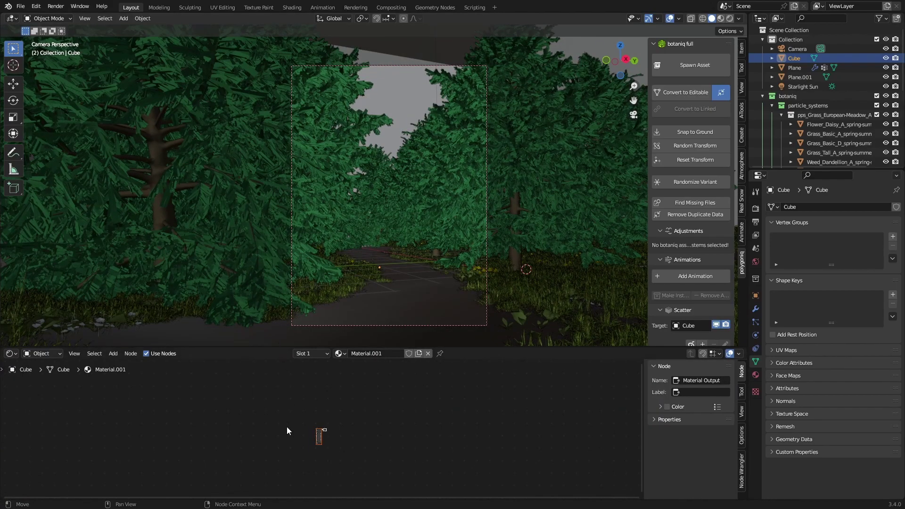
Replace the material's Principled BSDF with a Volume Scatter node connected to the Volume input of the Material Output.
key("ctrl+space")
scroll(308, 263, "up", 7)
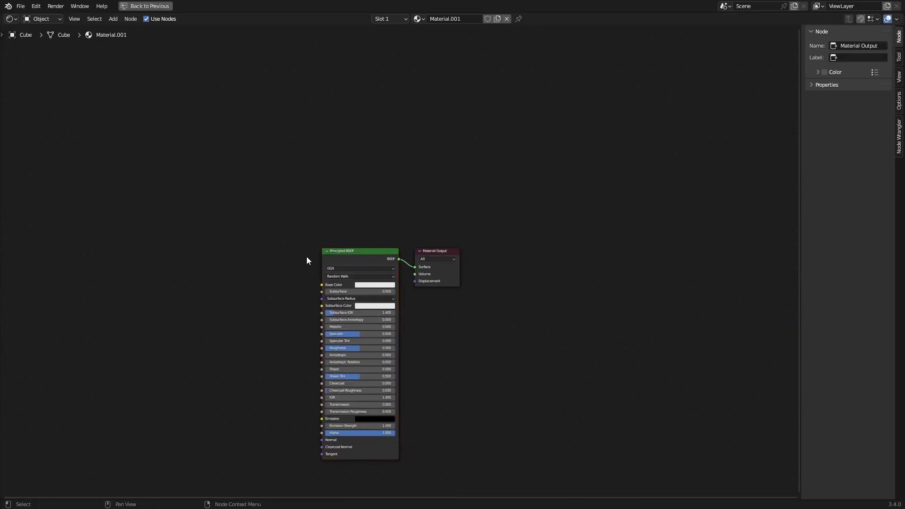
left_click(344, 258)
key("x")
key("shift+a")
left_click(344, 257)
type("vlume")
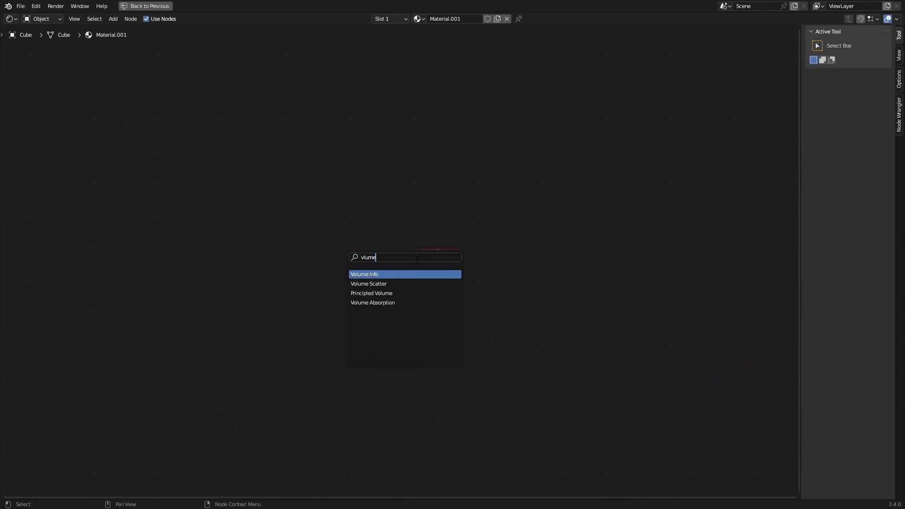
left_click(371, 283)
left_click(377, 285)
scroll(391, 271, "up", 6)
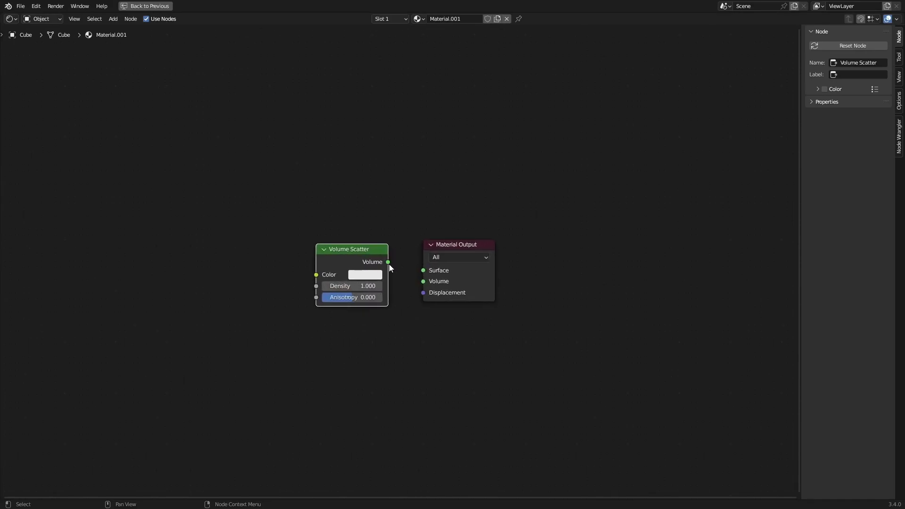
left_click_drag(388, 262, 423, 282)
key("ctrl+space")
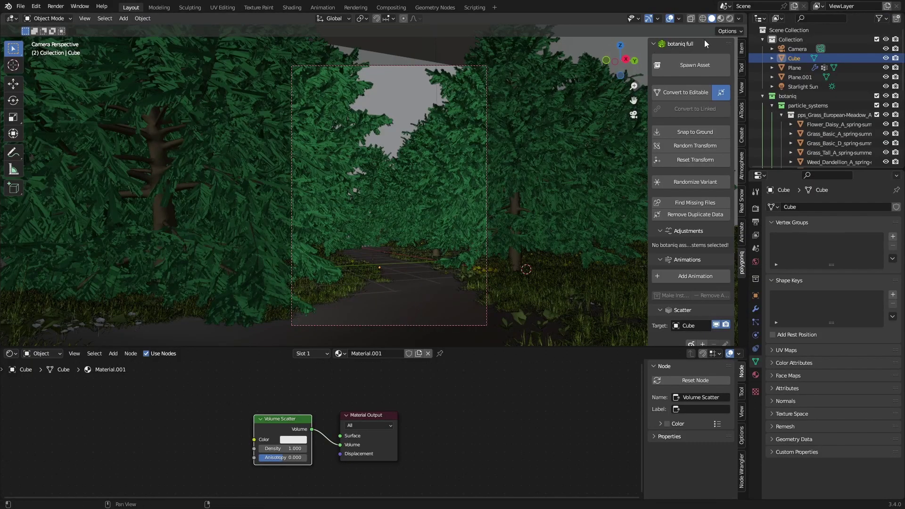
Switch to rendered shading and set the Volume Scatter node's density to 0.1 and anisotropy to 0.8.
left_click(729, 19)
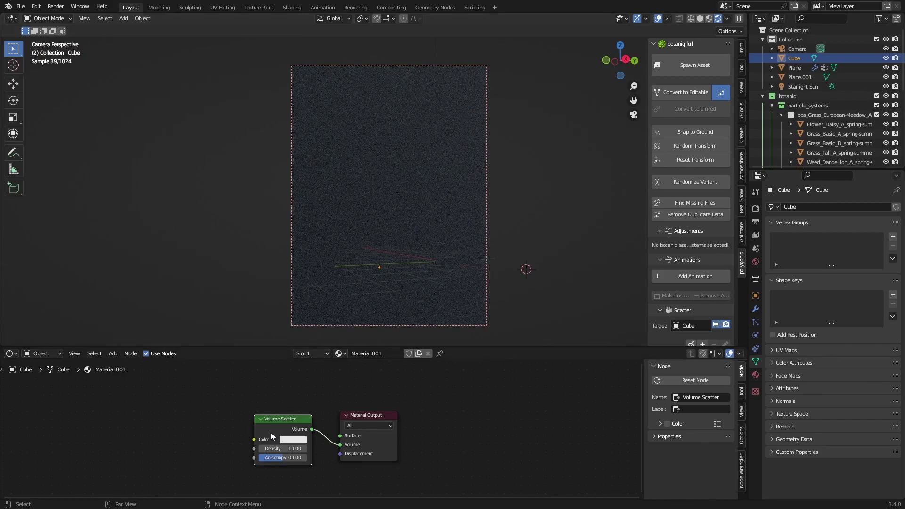
scroll(278, 443, "up", 3)
left_click(283, 448)
type(".")
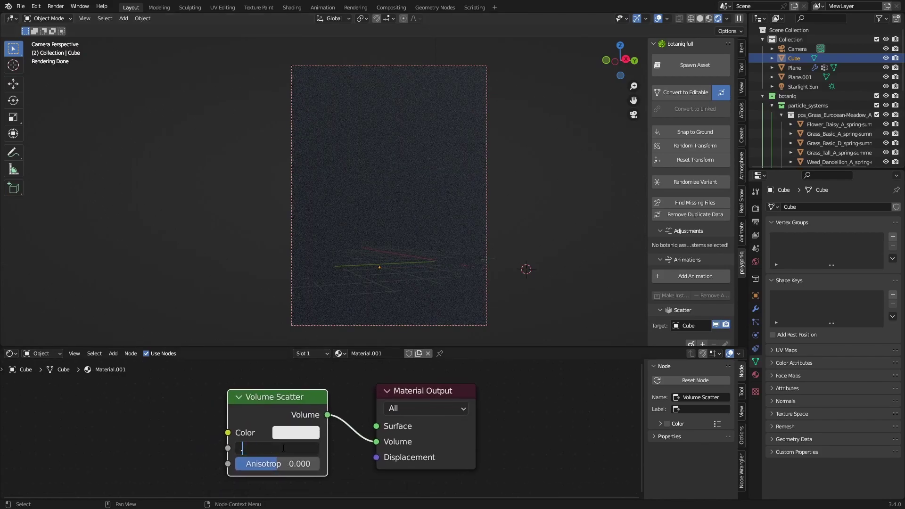
type("1")
key("Return")
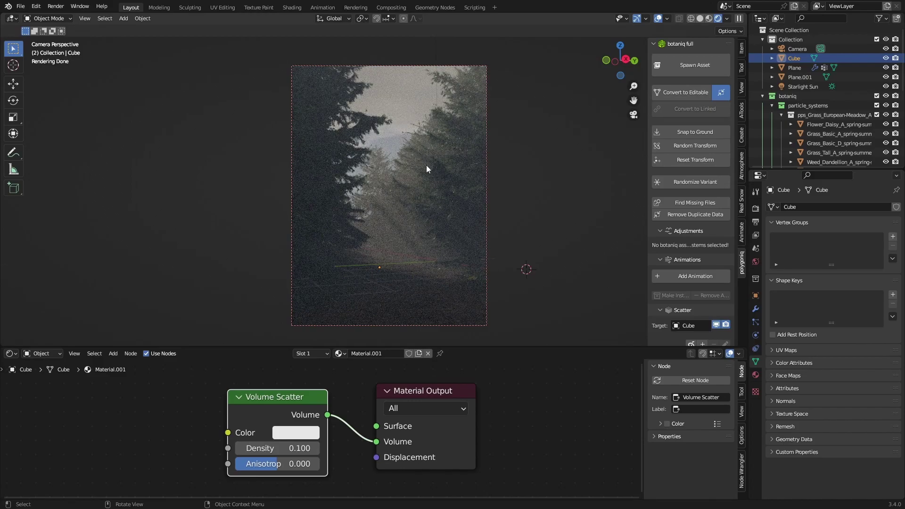
left_click(305, 465)
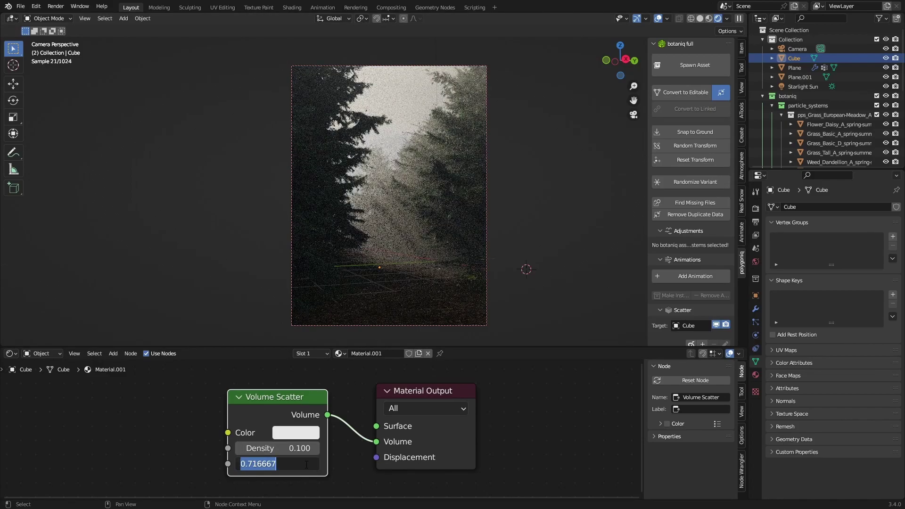
type(".8")
key("Return")
Save the file and replace Volume Scatter with an Emission node of strength 0.01 feeding the Volume output.
key("x")
key("ctrl+s")
key("shift+a")
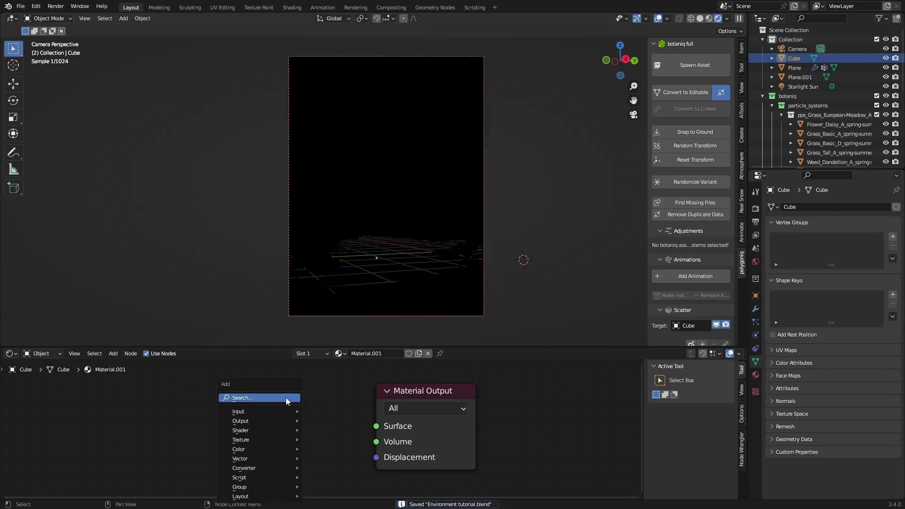
left_click_drag(324, 402, 376, 442)
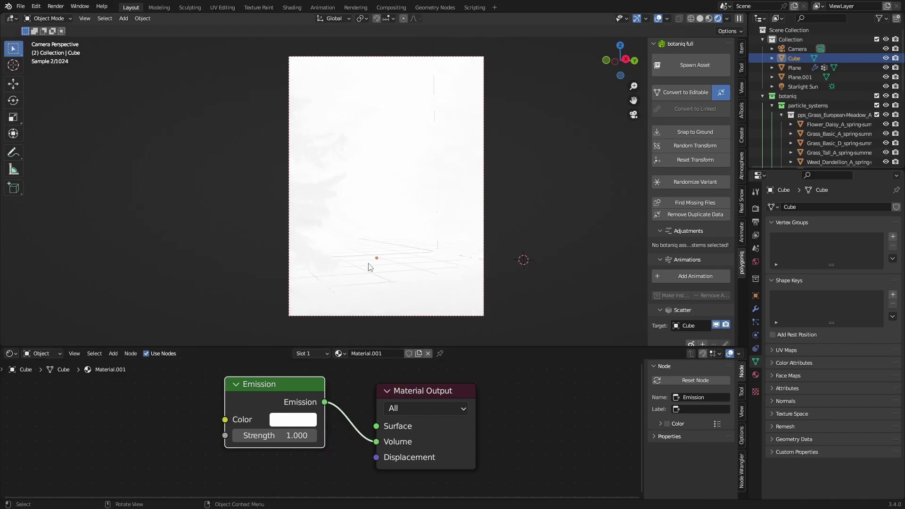
left_click(271, 434)
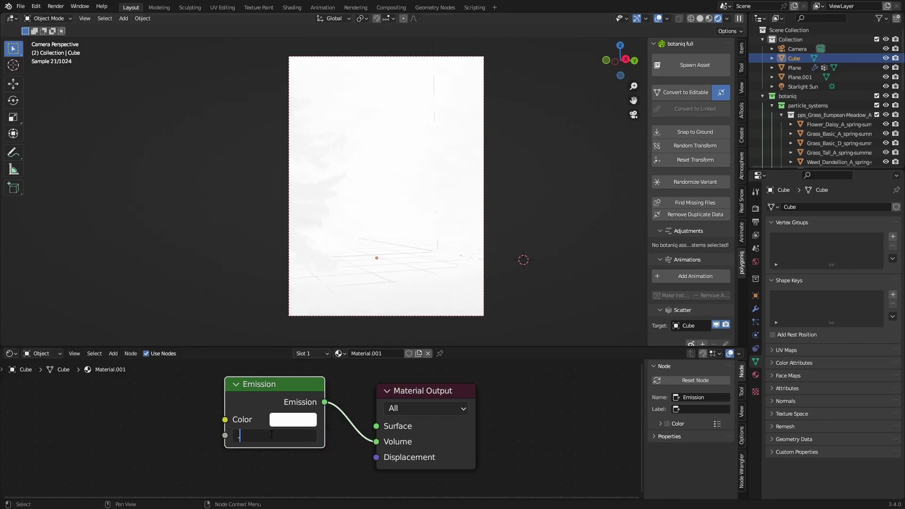
type(".01")
key("Return")
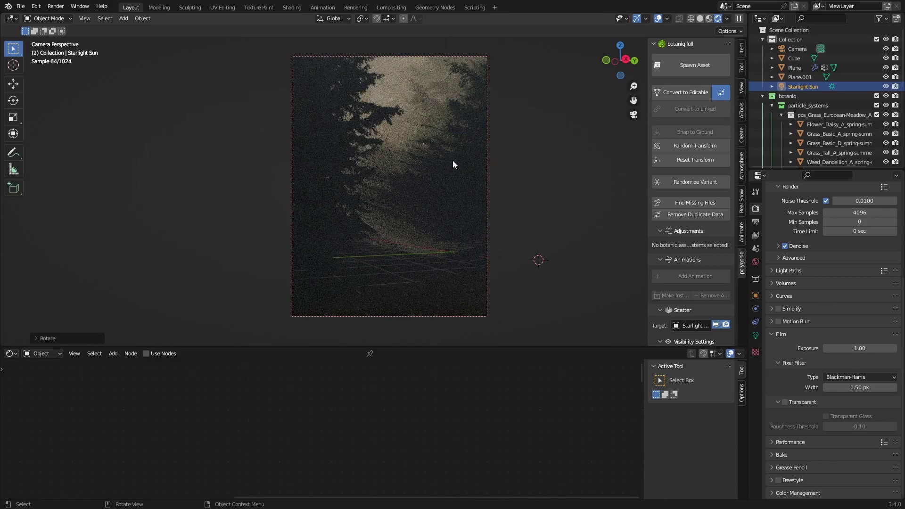
Select the cube to show its volume material nodes.
left_click(403, 261)
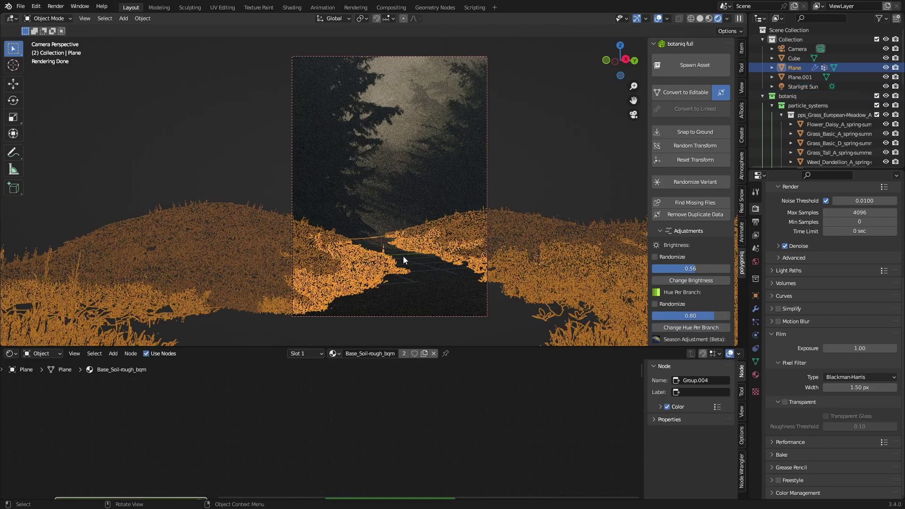
left_click(403, 255)
left_click(788, 60)
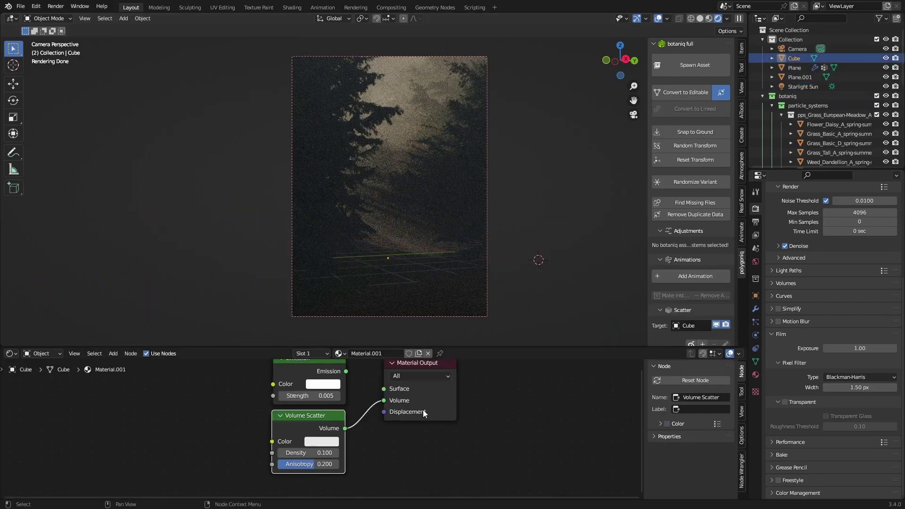
Link the Emission node of strength 0.005 to the Material Output's Volume input and save the file.
middle_click_drag(358, 416, 359, 432)
scroll(360, 433, "up", 1)
left_click_drag(353, 378, 402, 411)
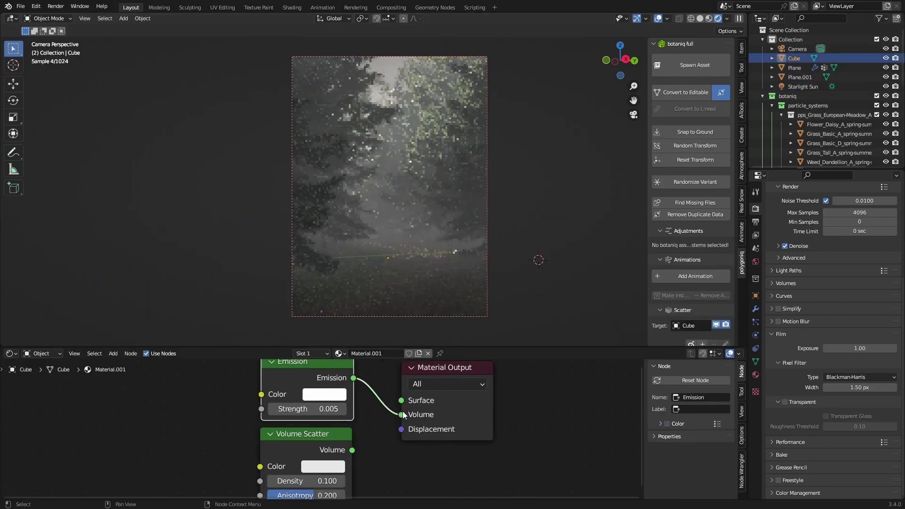
key("ctrl+s")
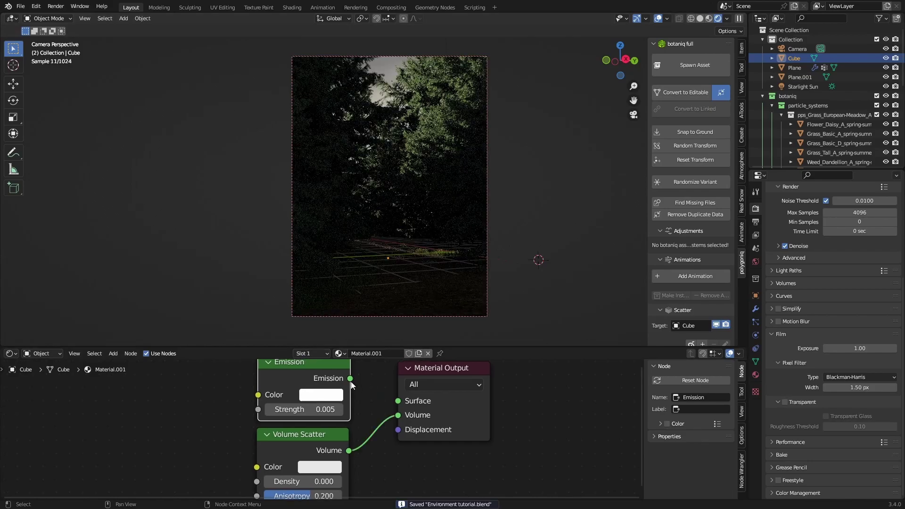
left_click_drag(350, 380, 398, 416)
key("ctrl+s")
Tint the Emission color a warm cream with hue 0.095 and saturation 0.258.
left_click(321, 393)
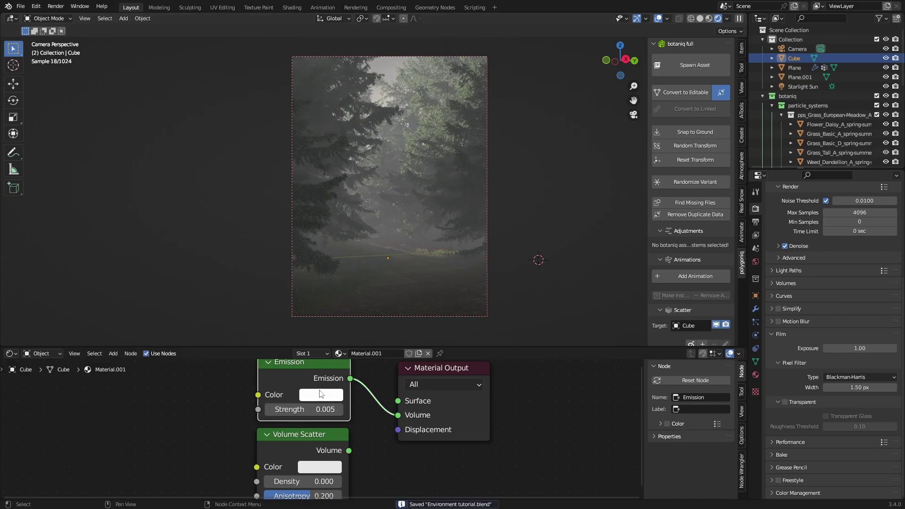
left_click(349, 263)
left_click(333, 390)
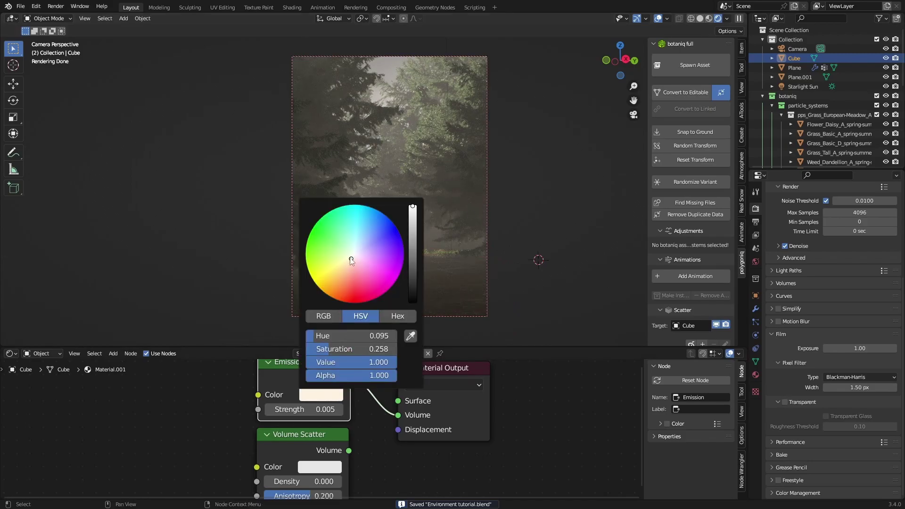
Add a Gradient Texture node before the Emission node and save the file.
key("shift+a")
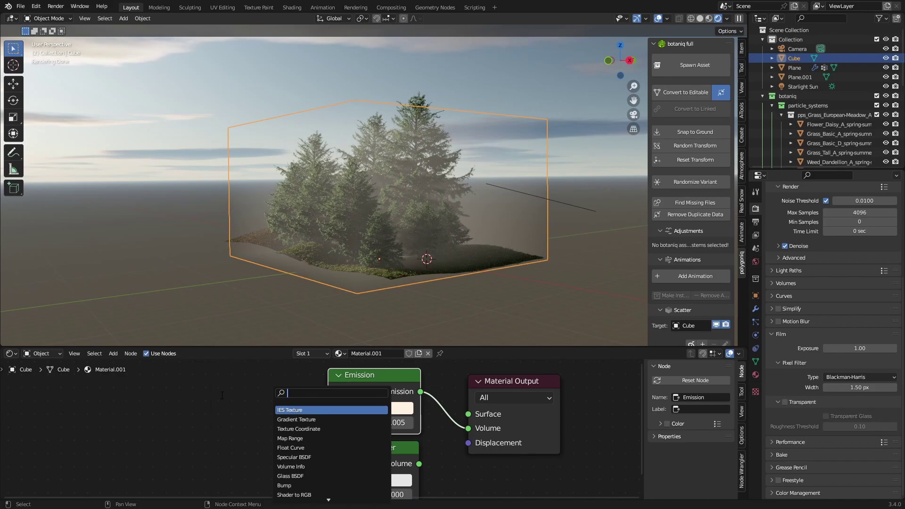
type("grad")
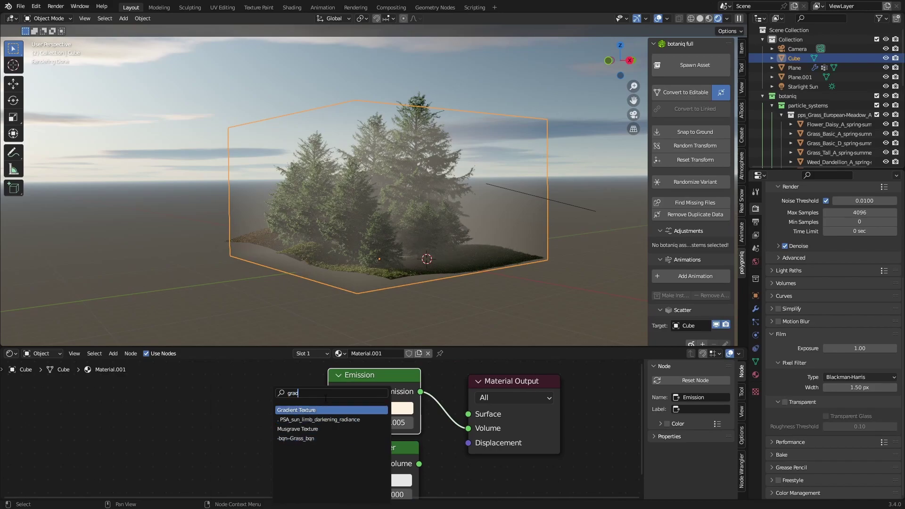
key("Return")
left_click(239, 404)
middle_click_drag(240, 403, 293, 401)
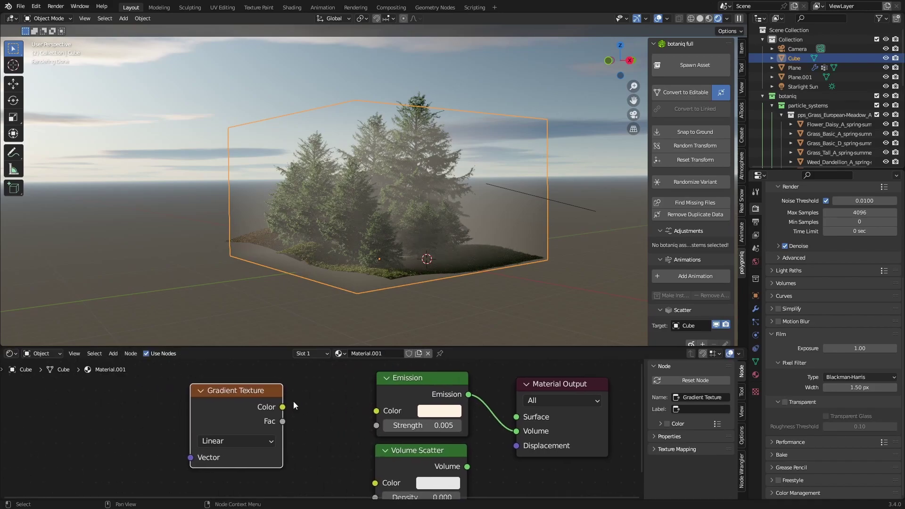
key("ctrl+s")
Enlarge the node editor, preview the Gradient Texture on the cube, and give it Mapping and Texture Coordinate nodes.
left_click_drag(246, 348, 278, 299)
middle_click_drag(309, 273, 284, 277)
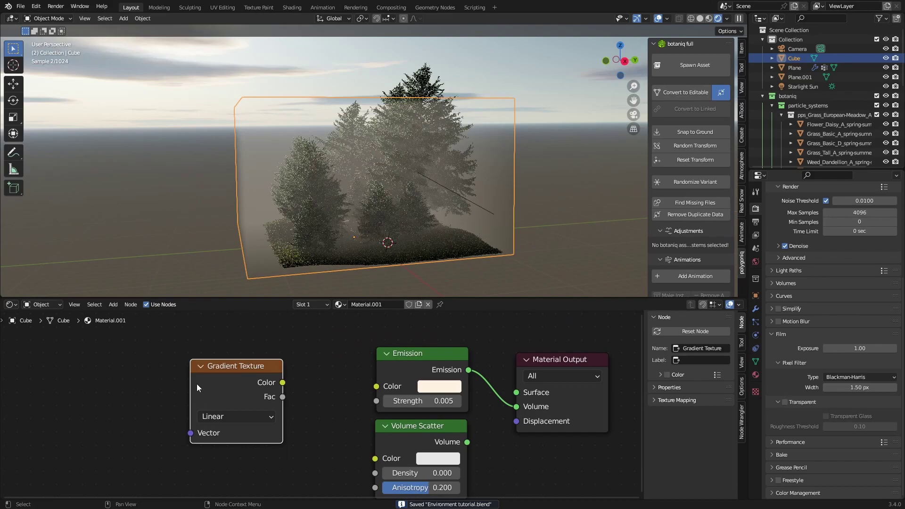
middle_click_drag(196, 383, 206, 385)
left_click(231, 377, "ctrl+shift")
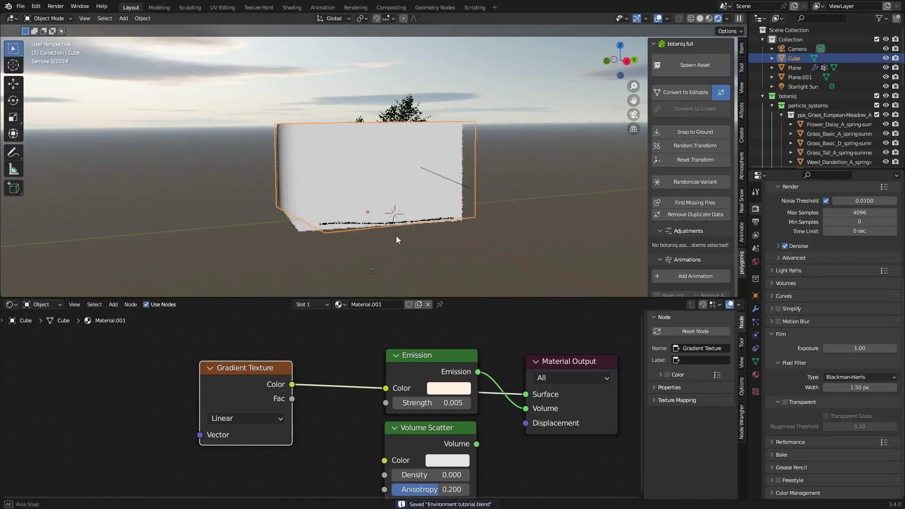
key("ctrl+t")
middle_click_drag(419, 162, 430, 165)
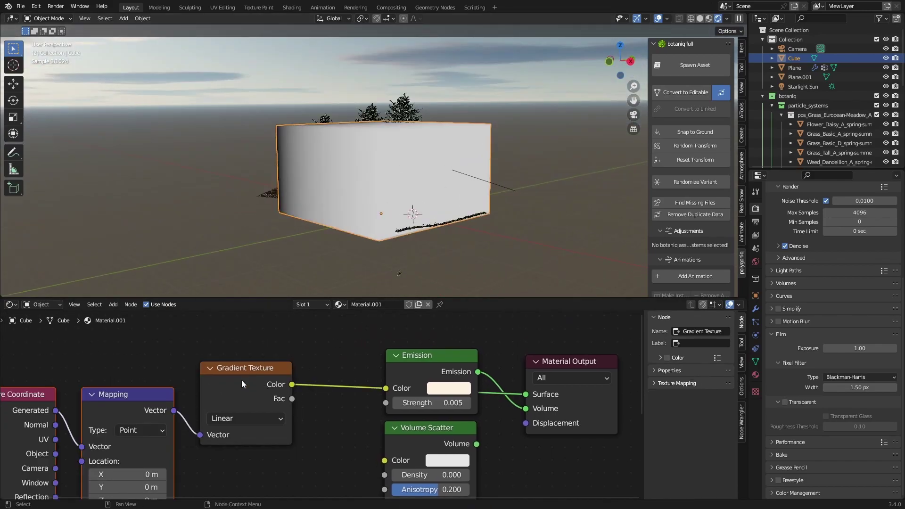
Set the Mapping node's Y rotation to 90° so the gradient runs vertically through the cube.
middle_click_drag(144, 497, 240, 364)
left_click_drag(223, 407, 255, 408)
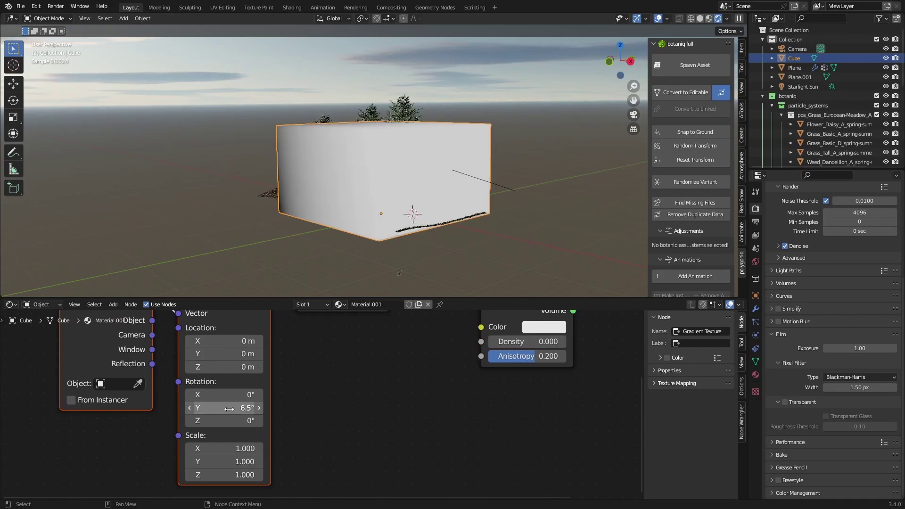
left_click(225, 409)
key("Return")
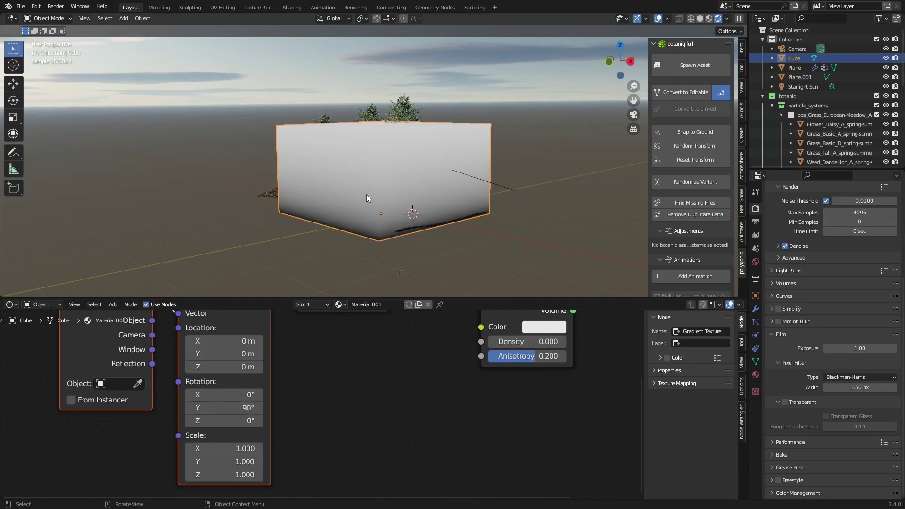
middle_click_drag(366, 194, 330, 181)
Insert a ColorRamp node after the Gradient Texture, on its color connection.
middle_click_drag(396, 321, 310, 409)
key("shift+a")
left_click(314, 347)
left_click(329, 354)
scroll(361, 377, "down", 4)
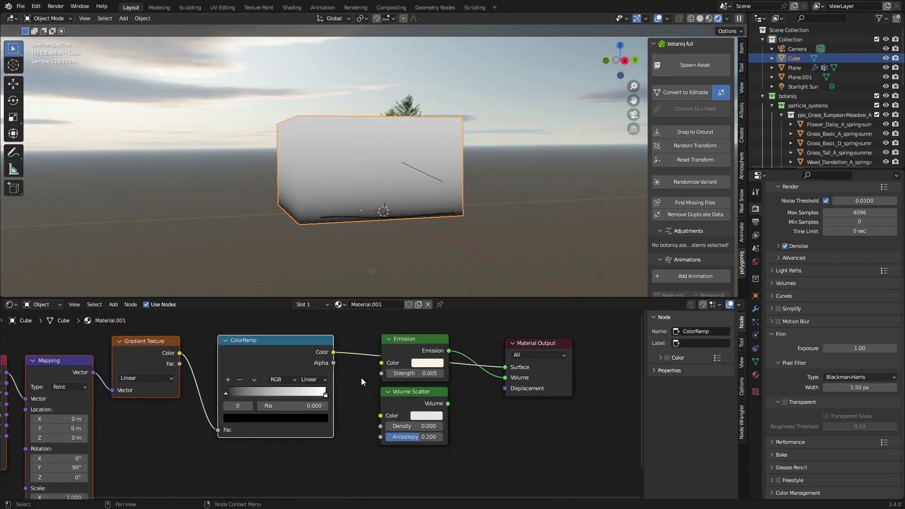
Reshape the ColorRamp with the black stop at 0.027, an added middle stop, and the white stop moved inward.
scroll(322, 405, "up", 4)
mouse_move(190, 389)
left_mouse_down()
mouse_move(222, 382)
mouse_move(188, 382)
left_mouse_up()
middle_click_drag(420, 228, 393, 229)
key("ctrl+s")
left_click_drag(327, 390, 307, 390)
left_click(248, 385, "ctrl")
left_click_drag(248, 386, 285, 384)
key("Tab")
middle_click_drag(338, 156, 377, 160)
key("Tab")
left_click_drag(306, 391, 267, 390)
middle_click_drag(382, 208, 424, 193)
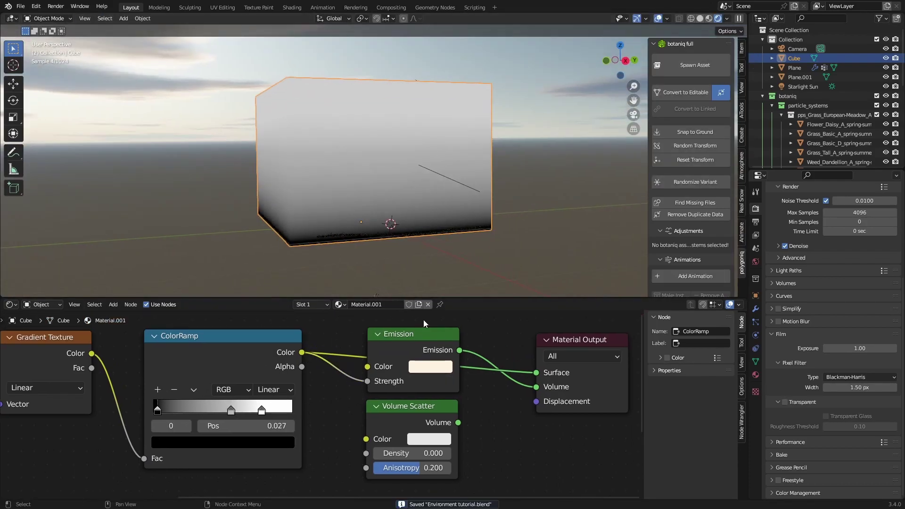
Insert a Math node set to Multiply by 0.2 between the ColorRamp and the Emission strength.
left_click(547, 339)
key("shift+a")
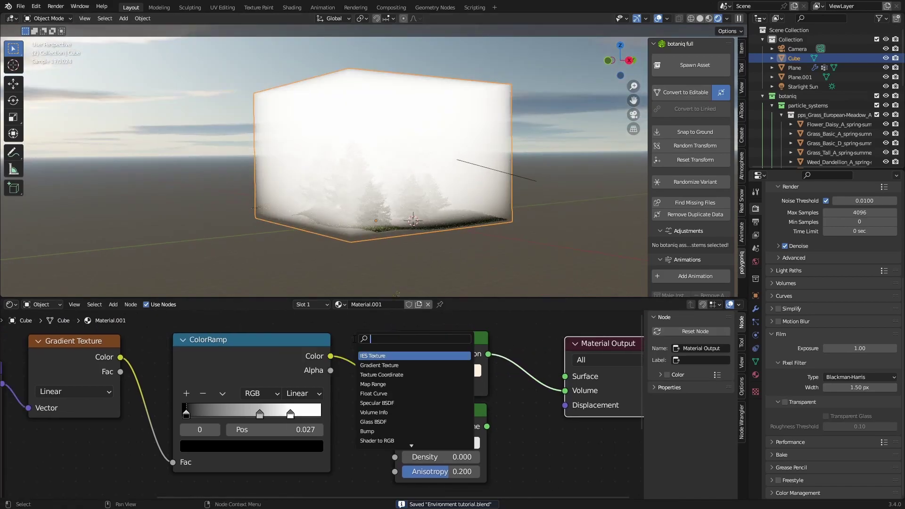
type("math")
key("Return")
left_click(358, 321)
left_click(372, 374)
left_click(365, 236)
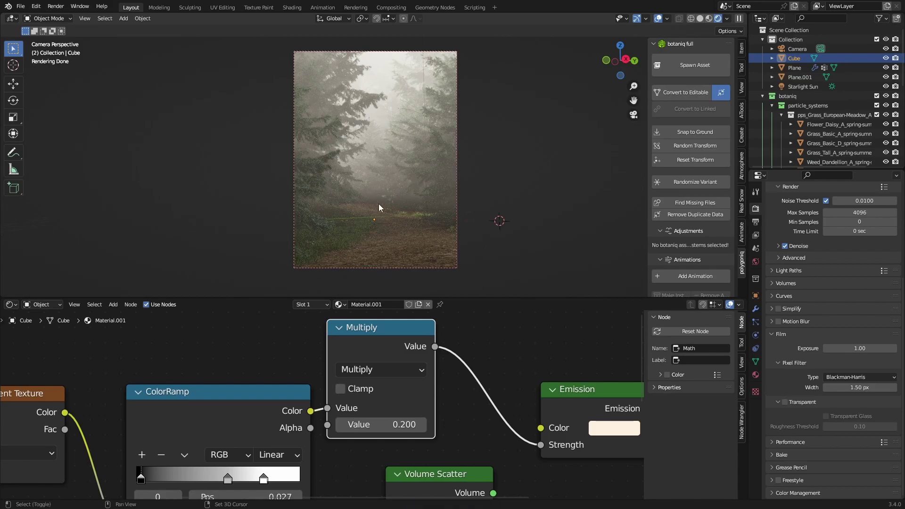
middle_click_drag(378, 203, 380, 222, "shift")
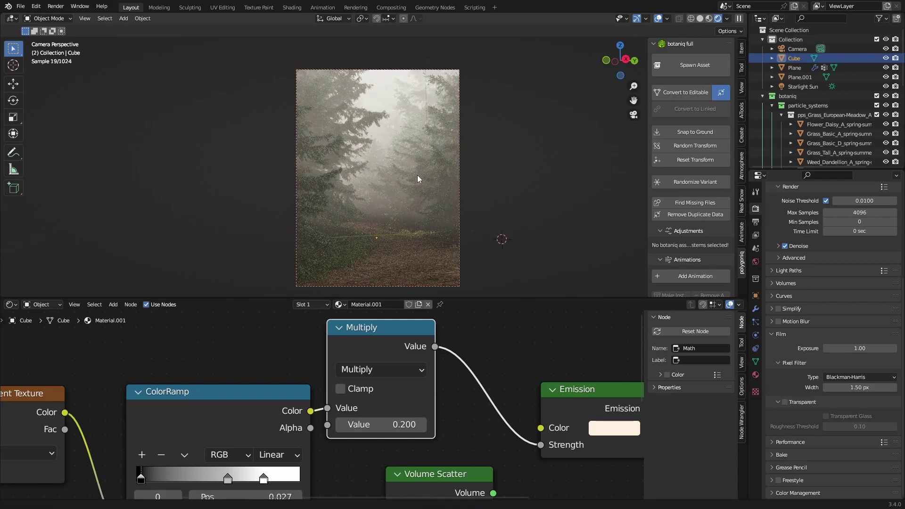
scroll(417, 175, "down", 1, "shift")
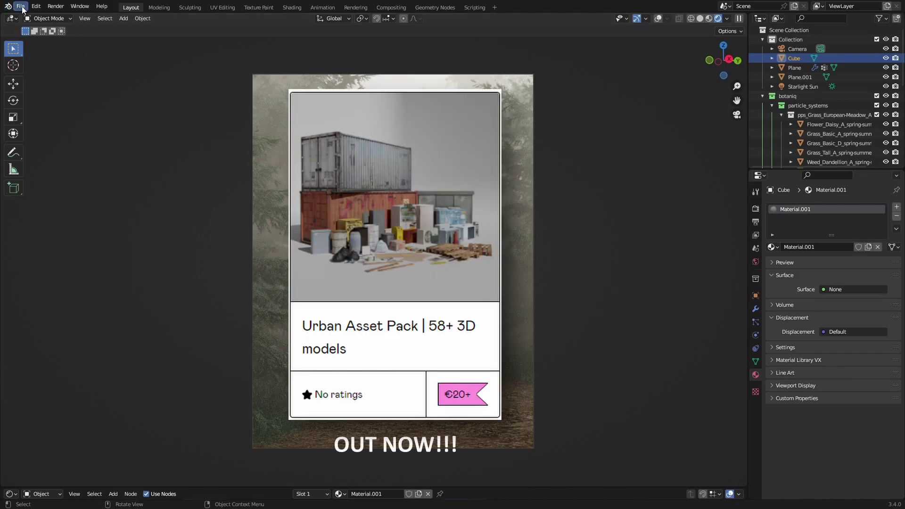
Turn the node editor into an enlarged Asset Browser and display the 2023 library.
left_click(10, 493)
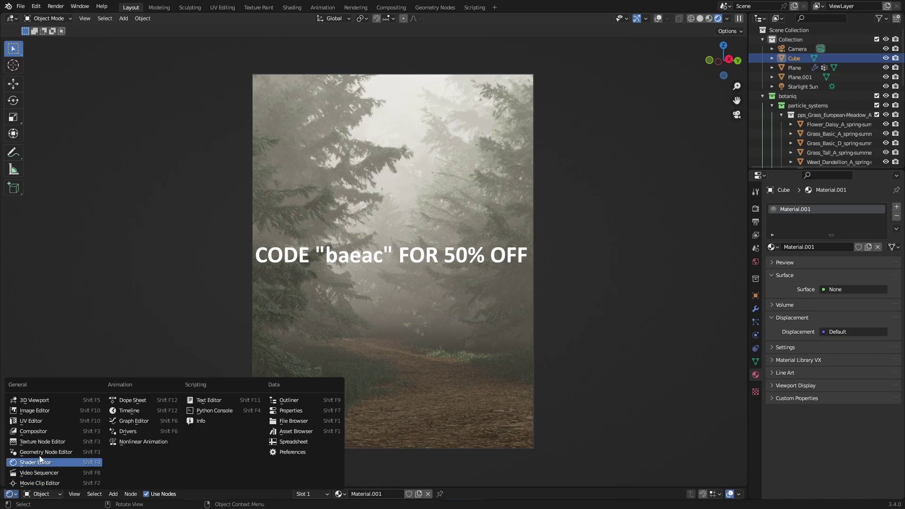
left_click(295, 431)
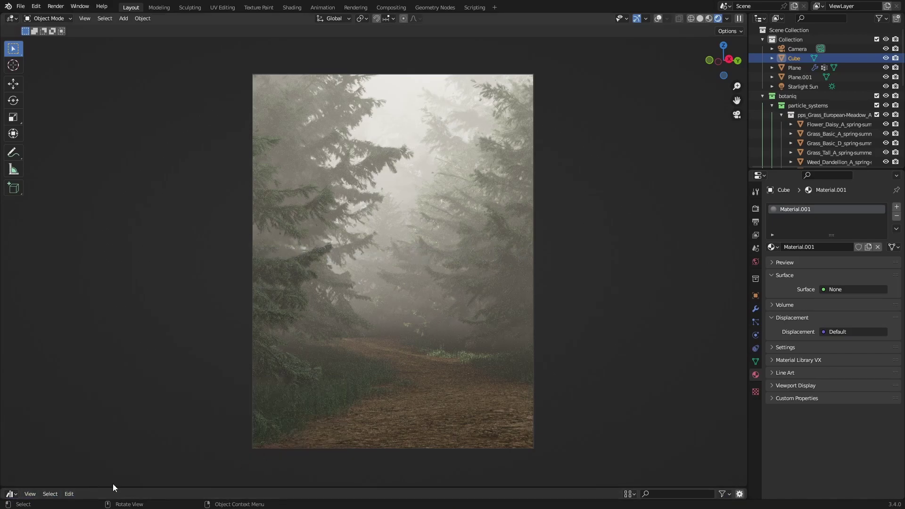
left_click_drag(113, 488, 108, 325)
left_click(47, 339)
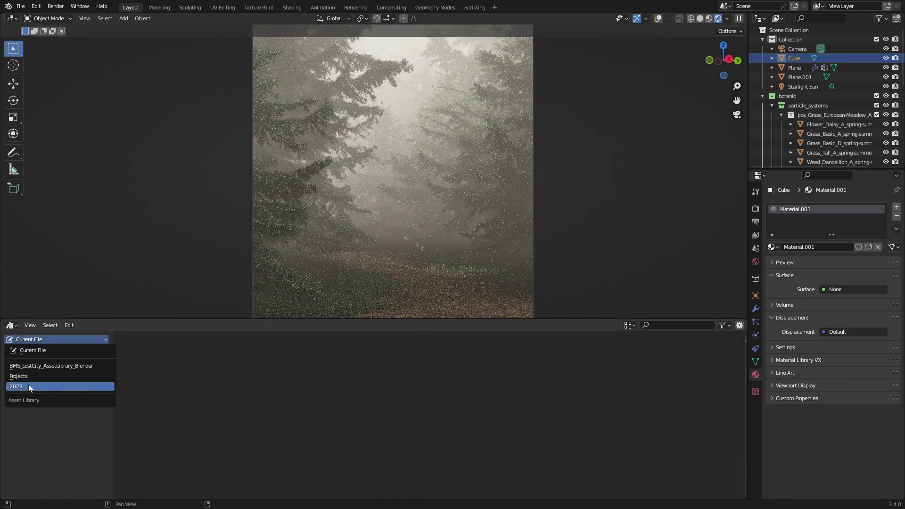
left_click(28, 386)
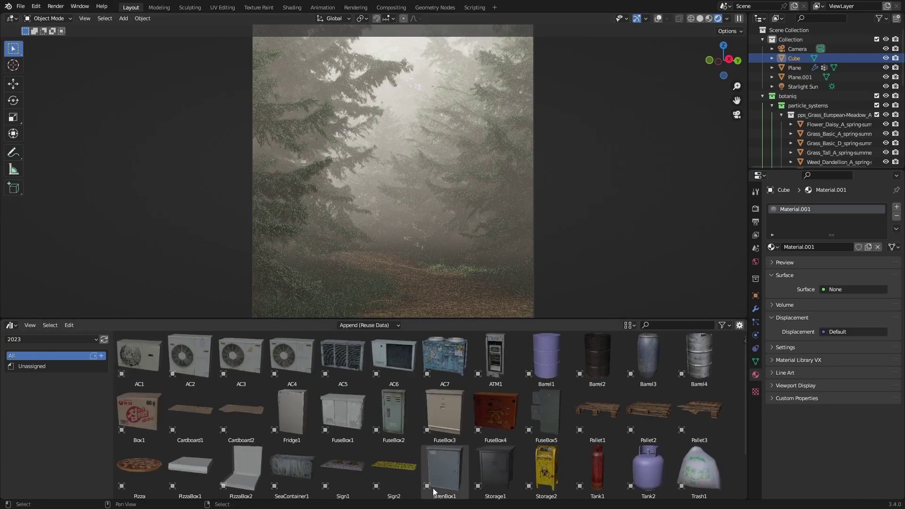
scroll(434, 492, "down", 3)
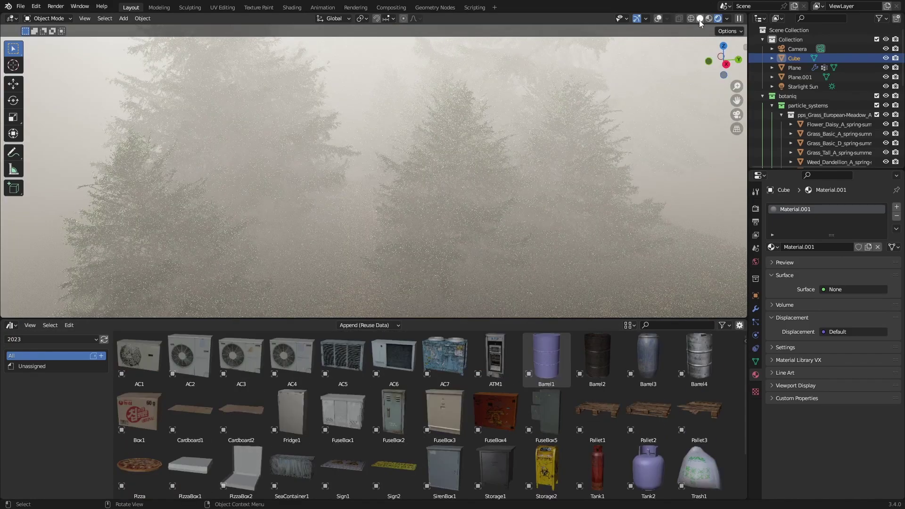
Show the scene in solid shading with overlays and the fog cube hidden, and place the 3D cursor on the grass.
left_click(699, 19)
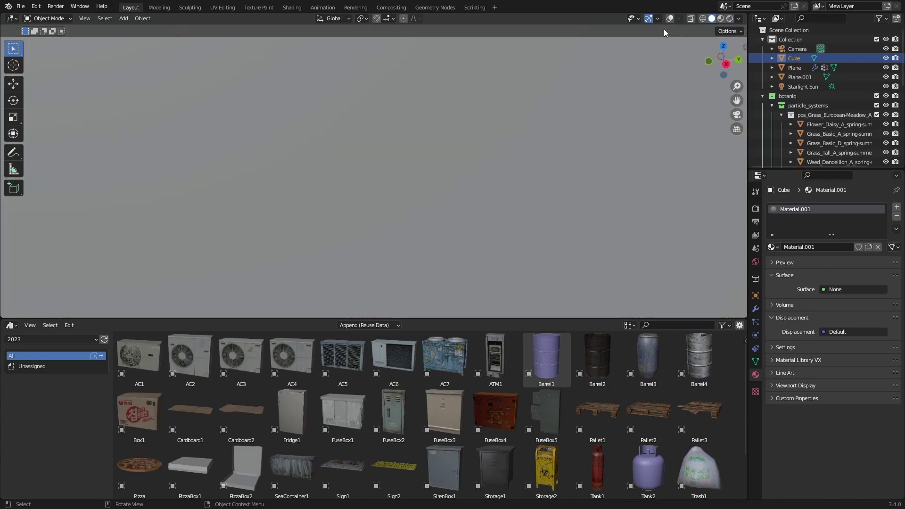
left_click(671, 18)
right_click_drag(397, 242, 371, 230, "shift")
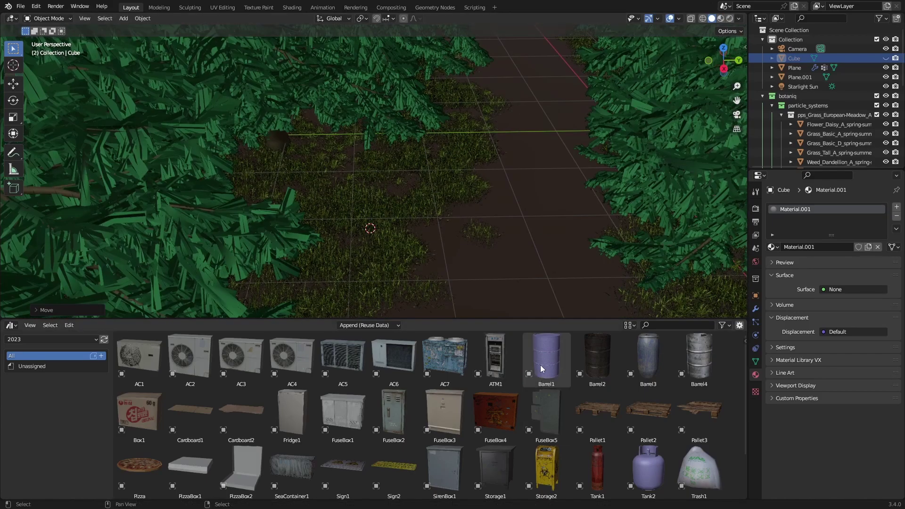
Add Barrel1 from the library and slide it horizontally onto the grass beside the path.
left_click_drag(556, 362, 511, 272)
key("g")
key("shift+z")
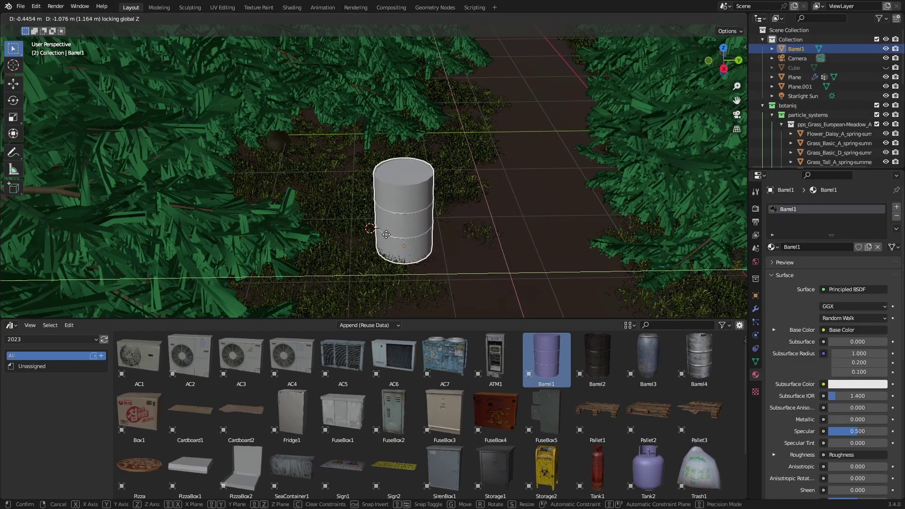
left_click(356, 224)
Add Barrel2 from the library and slide it horizontally to sit beside Barrel1.
left_click_drag(597, 358, 559, 283)
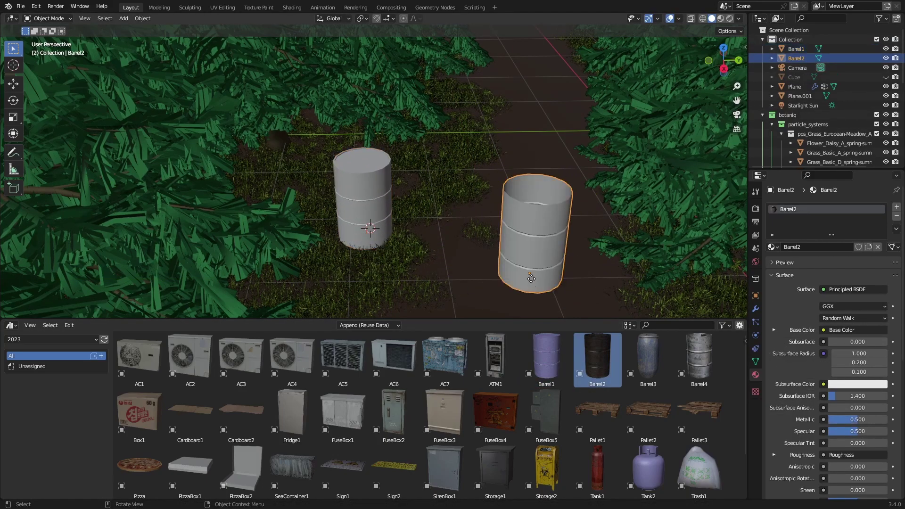
key("g")
key("shift+z")
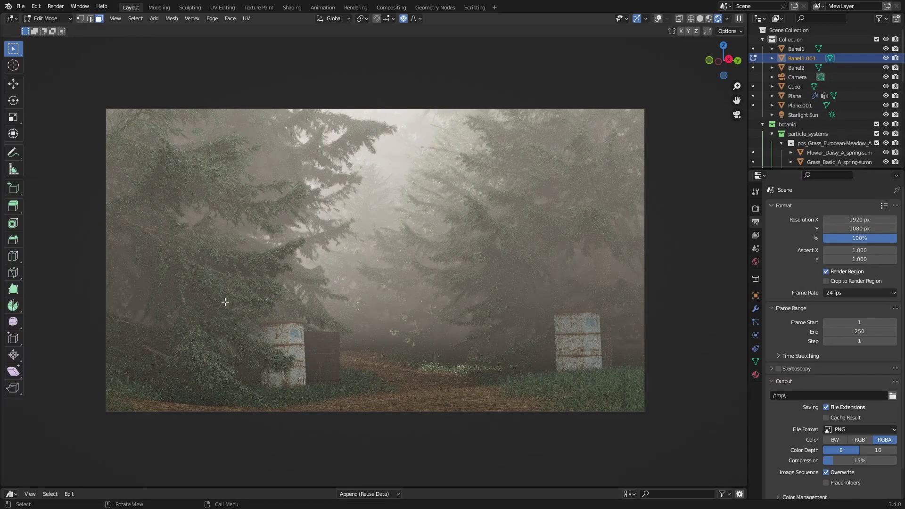
Leave Edit Mode, save the file, and return to the camera view.
key("Tab")
key("ctrl+s")
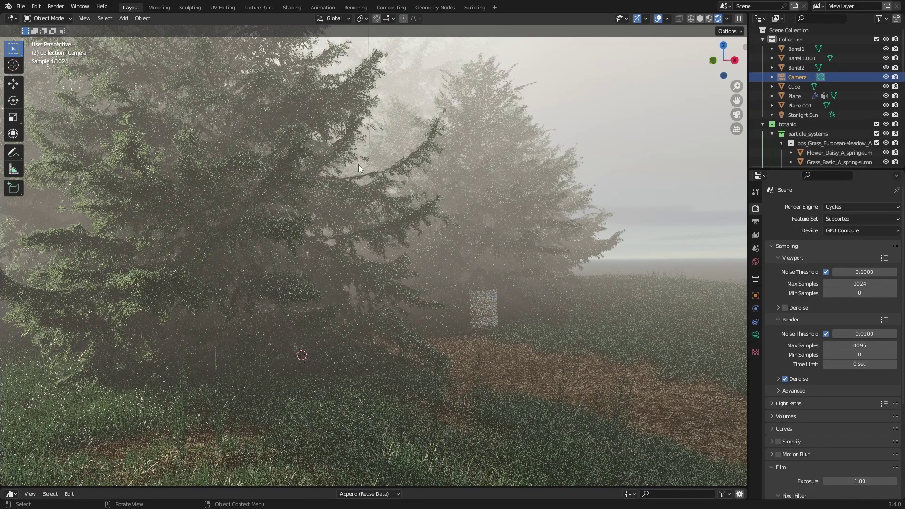
key("KP_0")
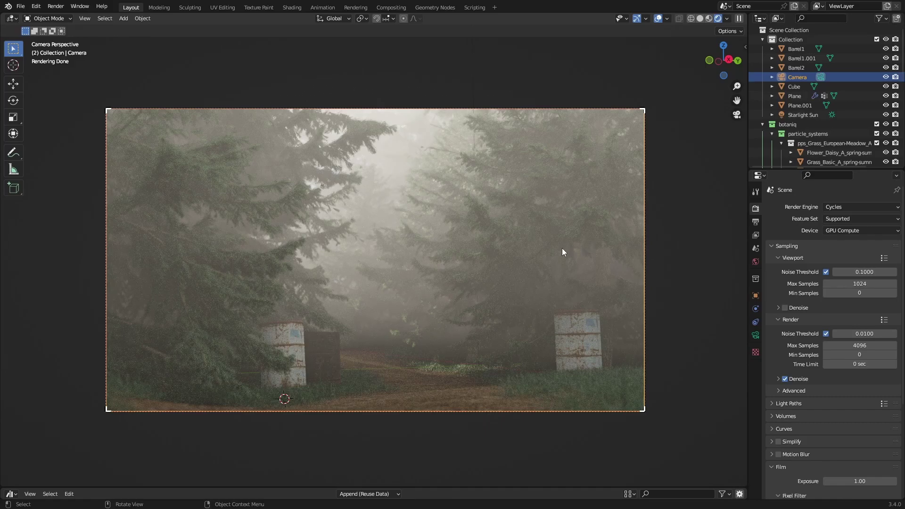
Set the render max samples to 128 and expand the render Denoise settings.
left_click(859, 345)
type("128")
key("Return")
left_click(778, 378)
scroll(445, 236, "up", 1)
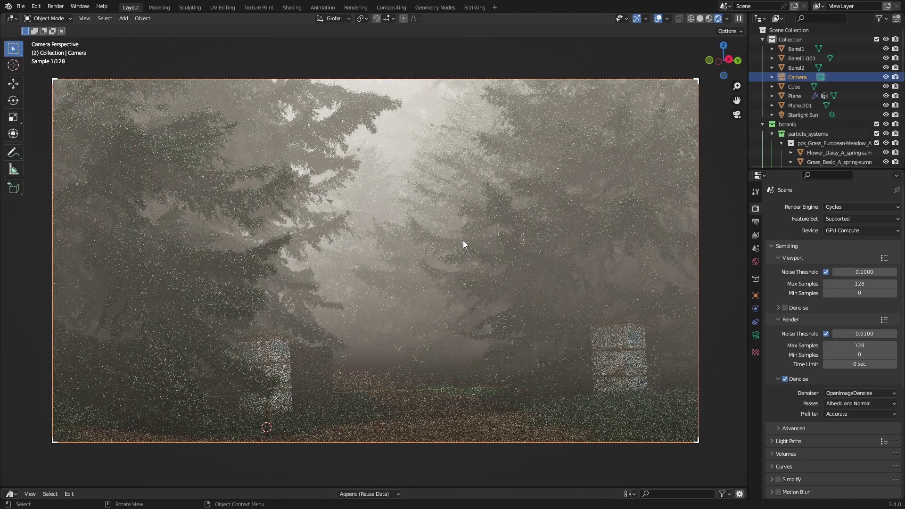